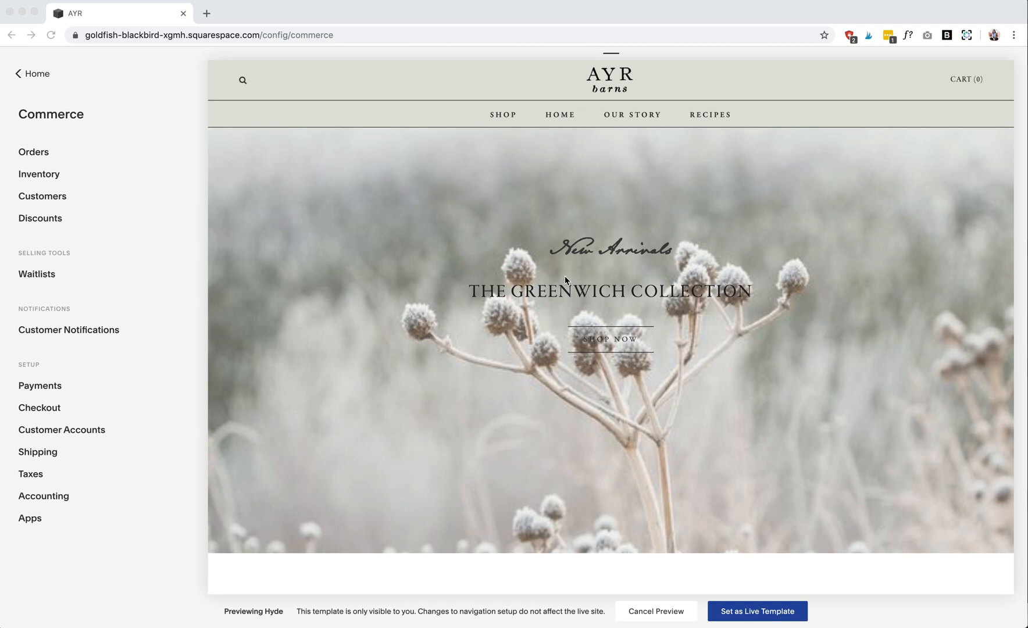
- Open the payment options in the Commerce settings to examine them, and return to the Commerce overview
left_click(39, 75)
left_click(17, 76)
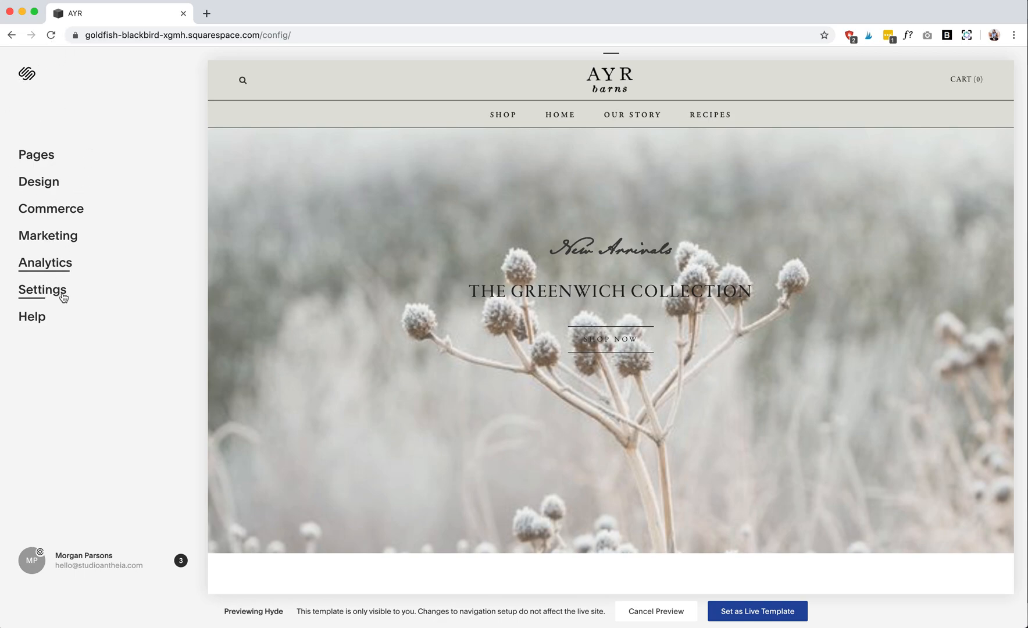
left_click(82, 208)
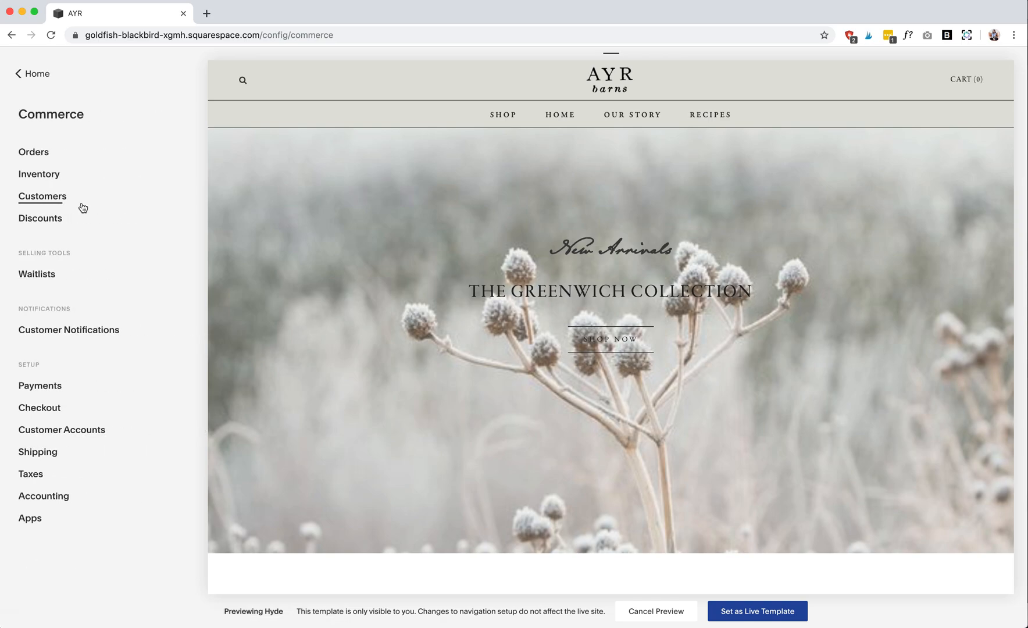
left_click(69, 385)
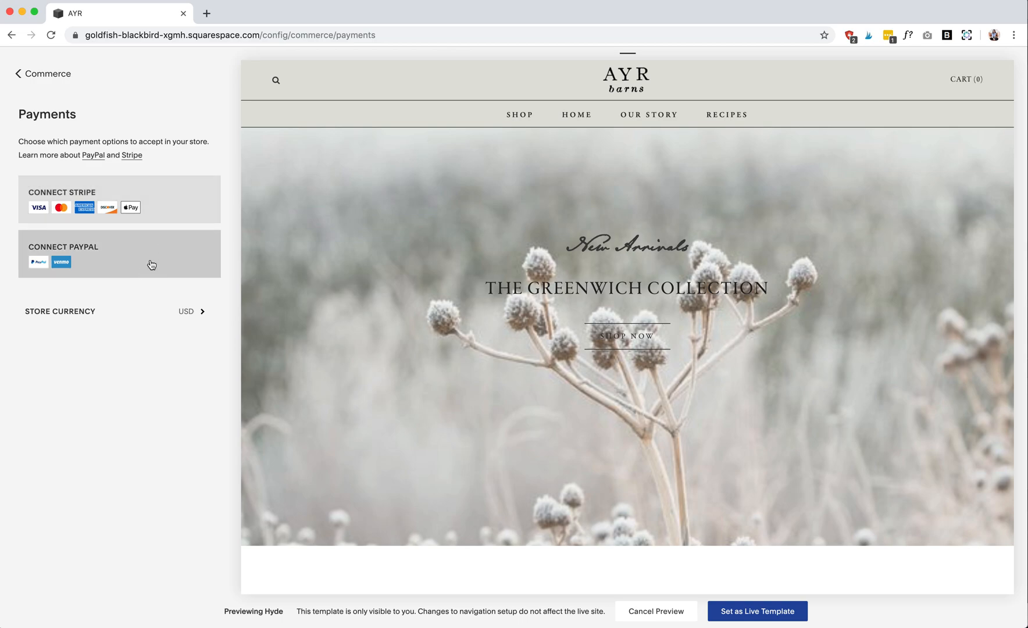
left_click(22, 76)
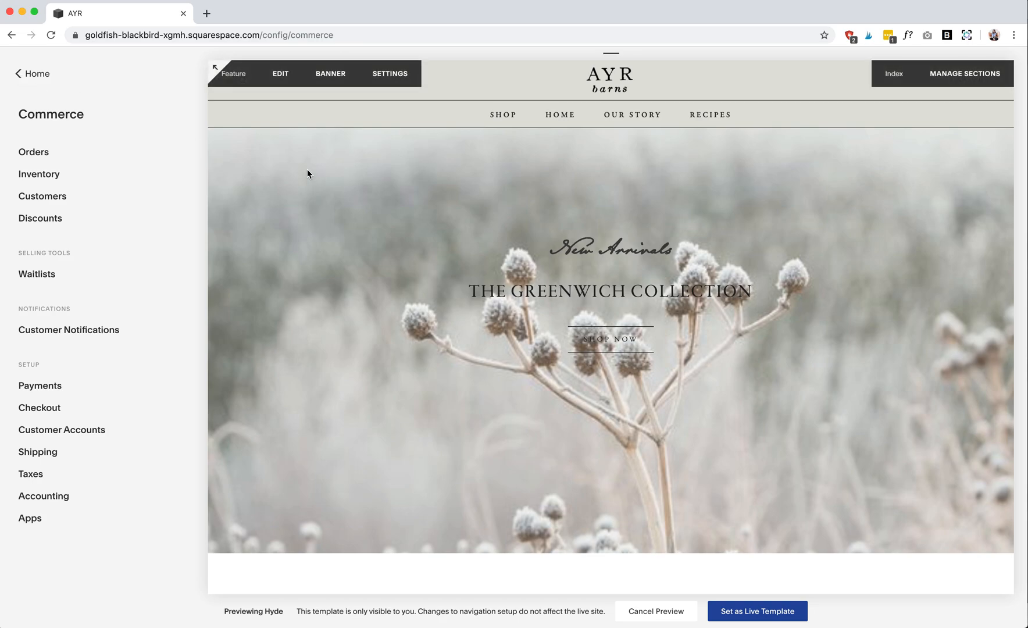
- Open the site's pages list and look through the primary navigation and the not-linked pages
scroll(307, 173, "down", 2)
scroll(307, 173, "up", 2)
left_click(43, 75)
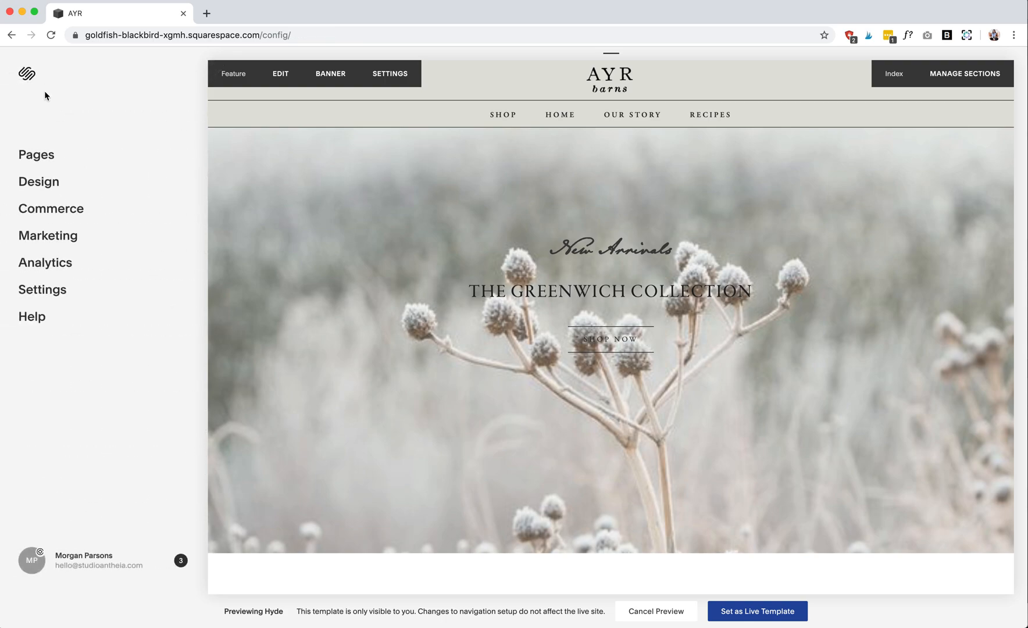
left_click(45, 152)
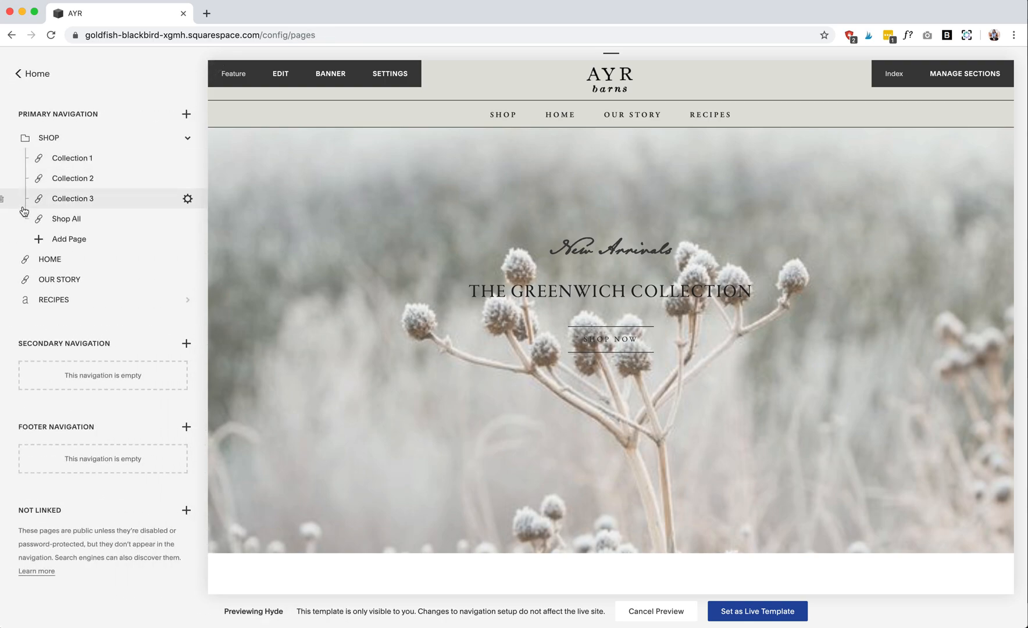
scroll(71, 276, "down", 15)
scroll(71, 278, "up", 15)
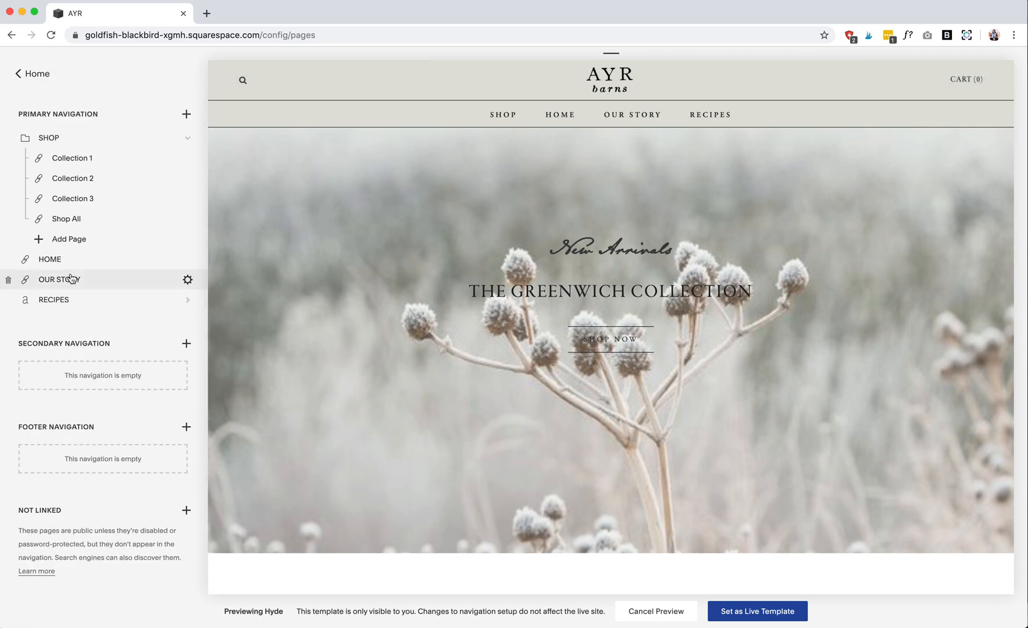
scroll(71, 276, "down", 8)
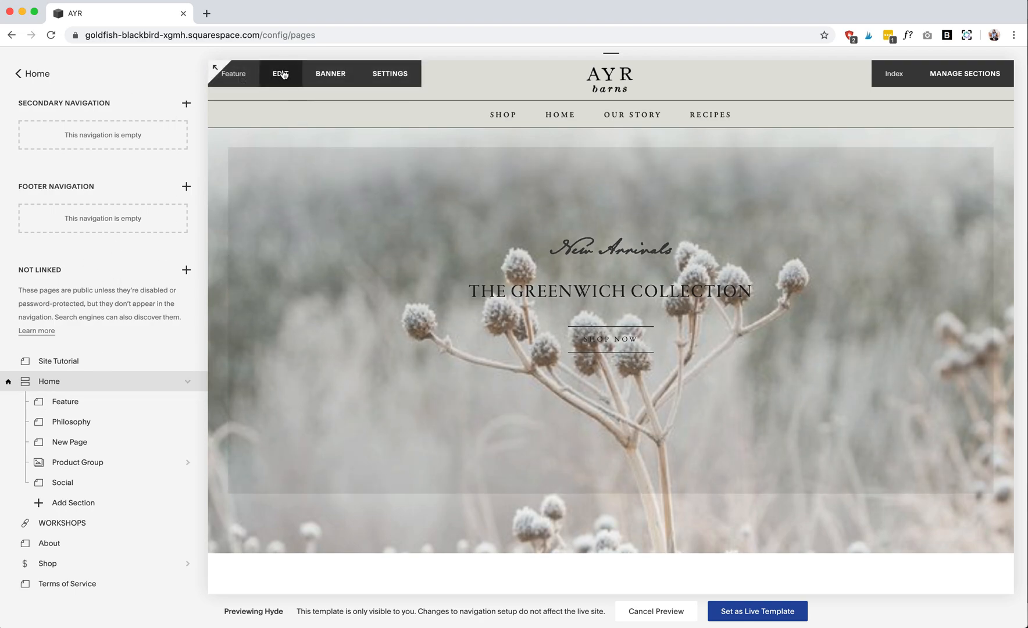
- Open the Home page's Feature section for editing and try selecting its "The Greenwich Collection" and "New Arrivals" text
left_click(284, 74)
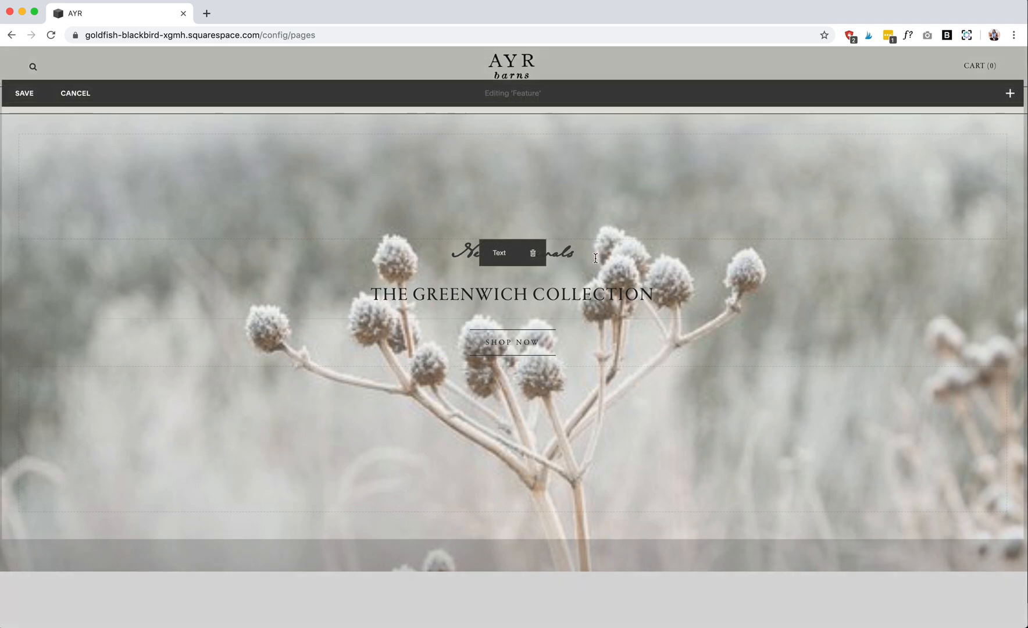
left_click_drag(596, 259, 484, 258)
left_click_drag(640, 303, 372, 298)
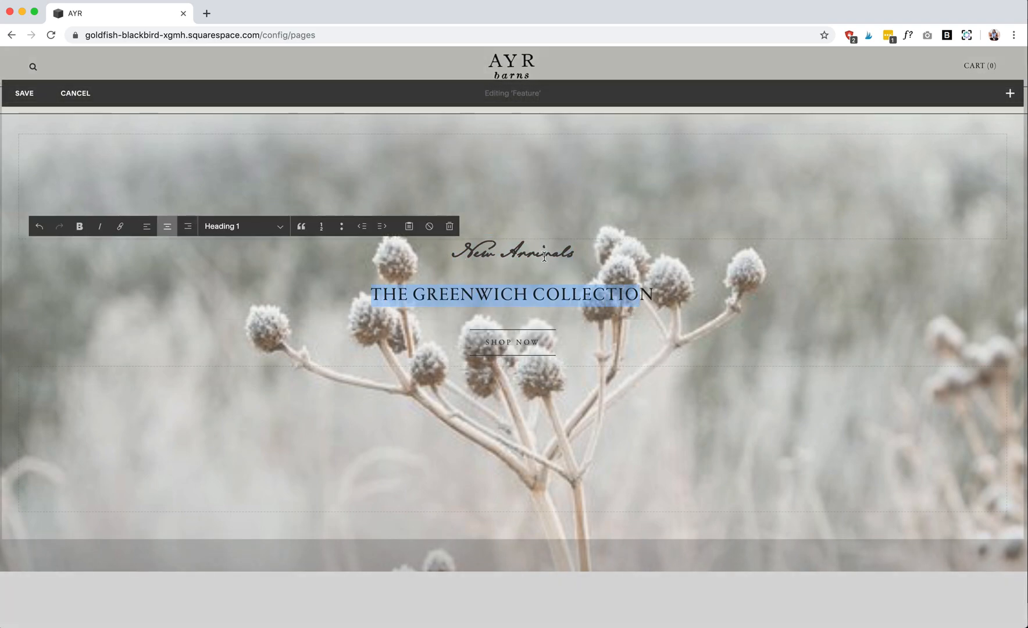
left_click(517, 250)
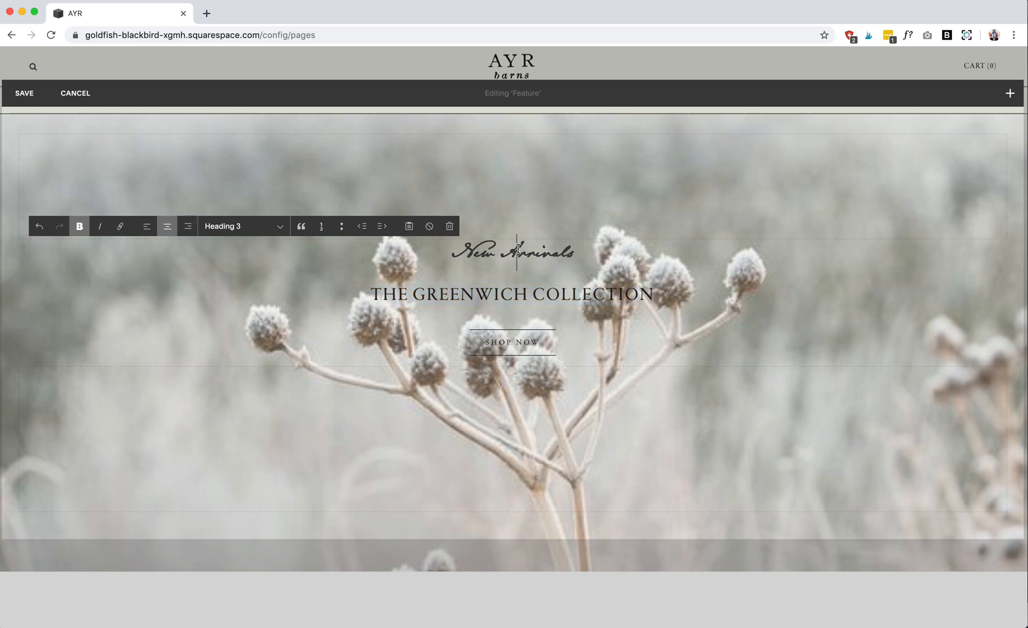
key("Escape")
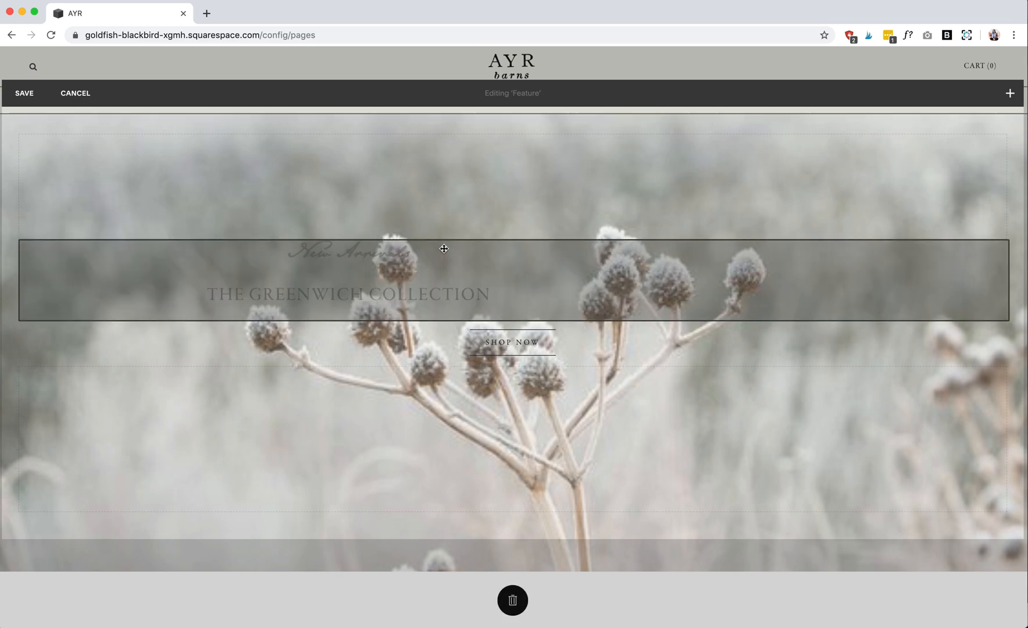
- Change the "New Arrivals" text to the Heading 2 style
left_click_drag(594, 251, 395, 251)
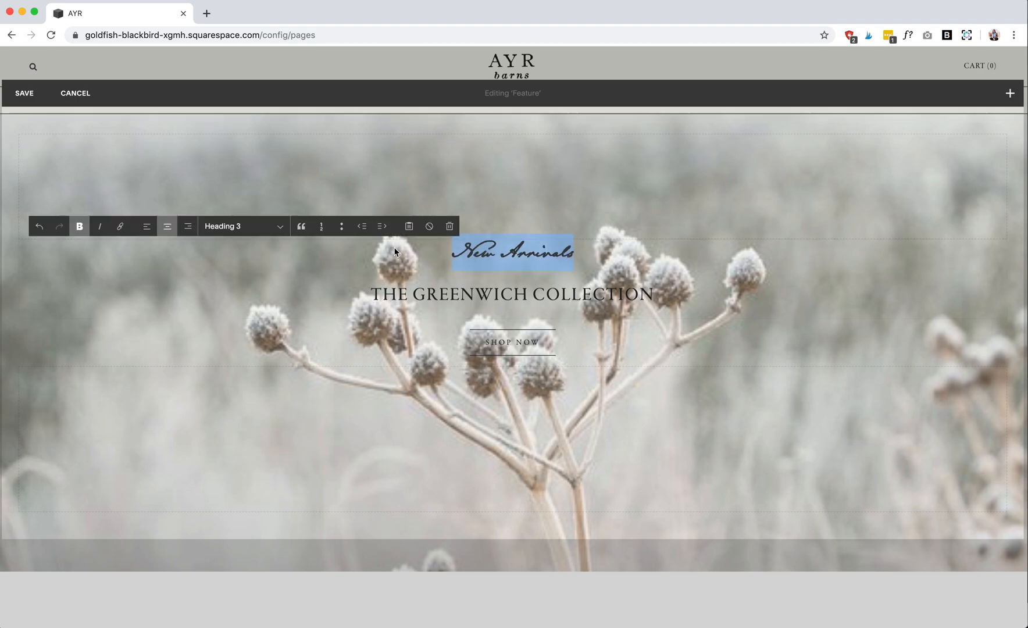
left_click(276, 226)
left_click(265, 212)
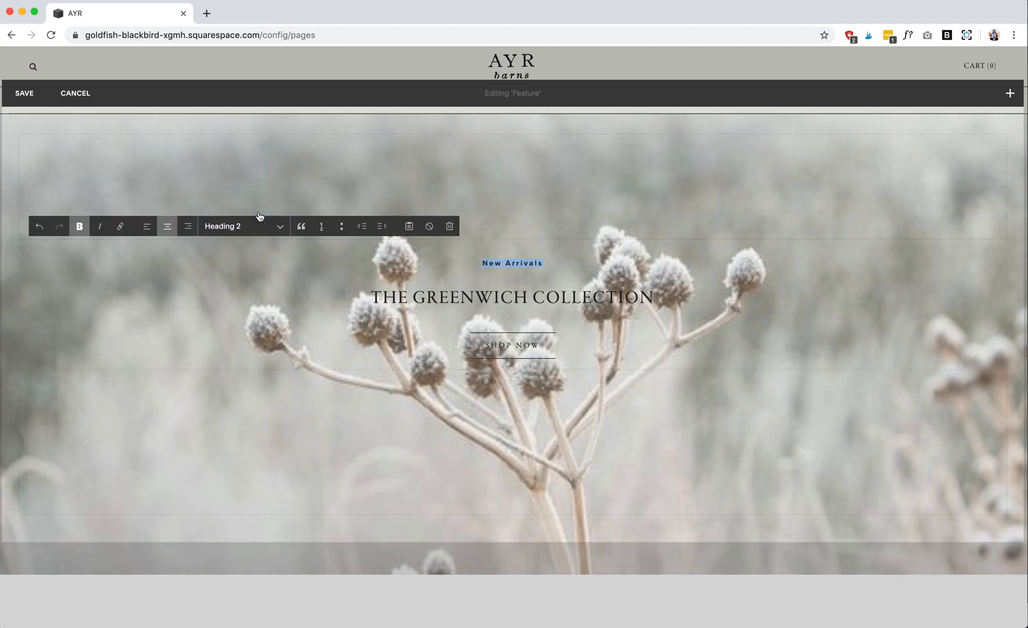
- Set the "New Arrivals" text to the Heading 3 style and save the Feature section
left_click(267, 225)
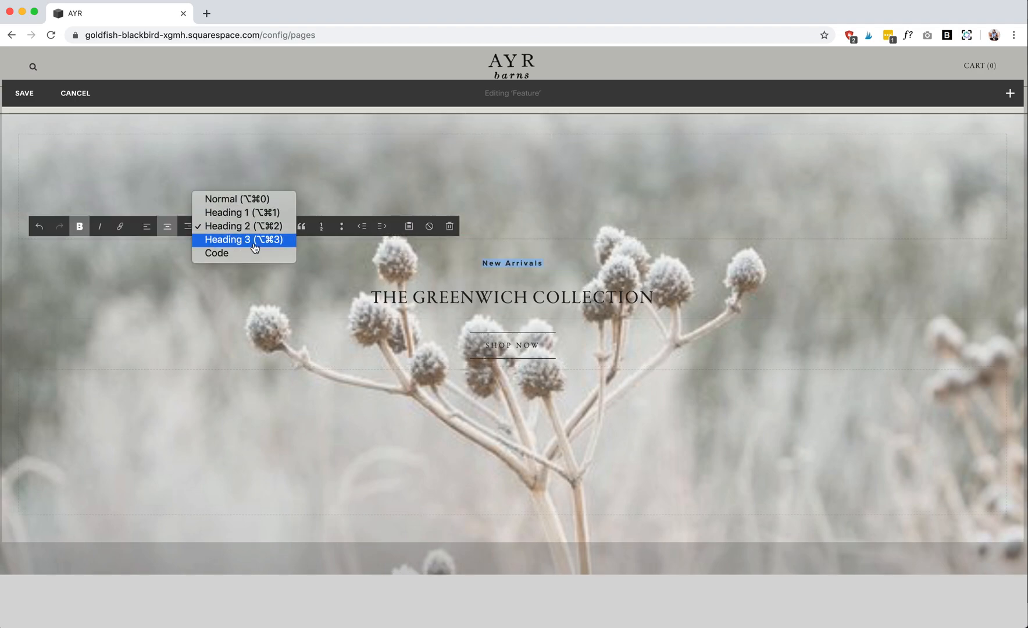
left_click(254, 244)
left_click(29, 93)
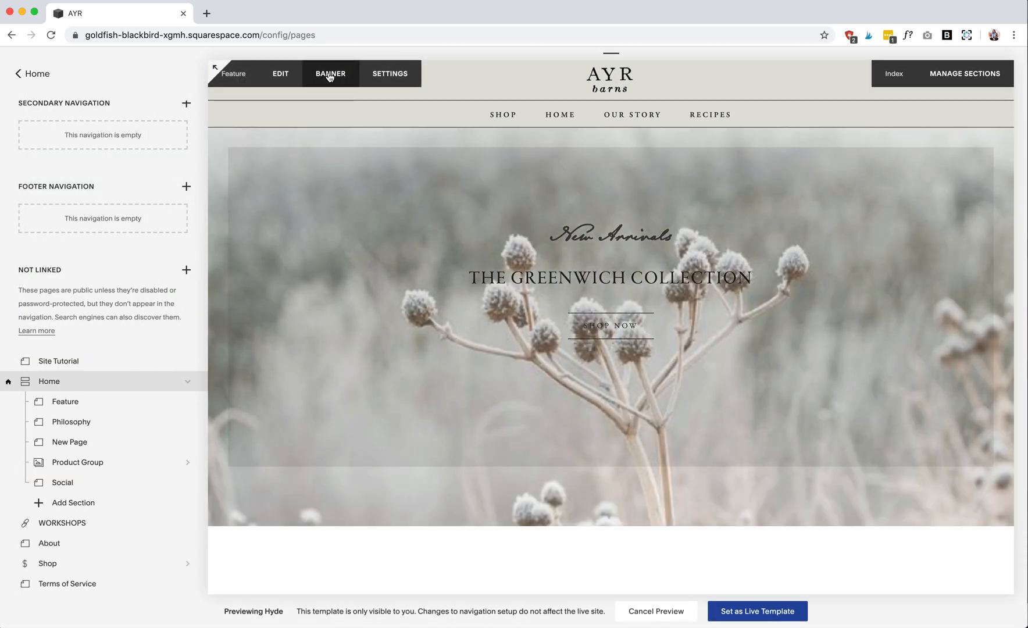
- View the Feature section's banner image settings and close them
left_click(330, 77)
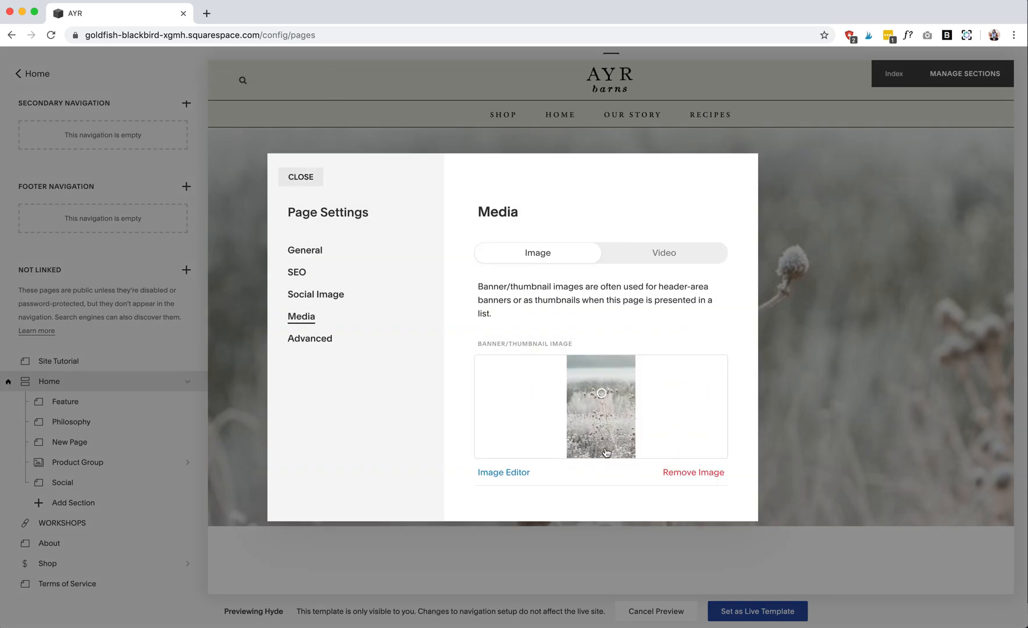
left_click(300, 177)
- Open the Philosophy section for editing and select part of the italic phrase at the end of its paragraph
scroll(415, 293, "down", 8)
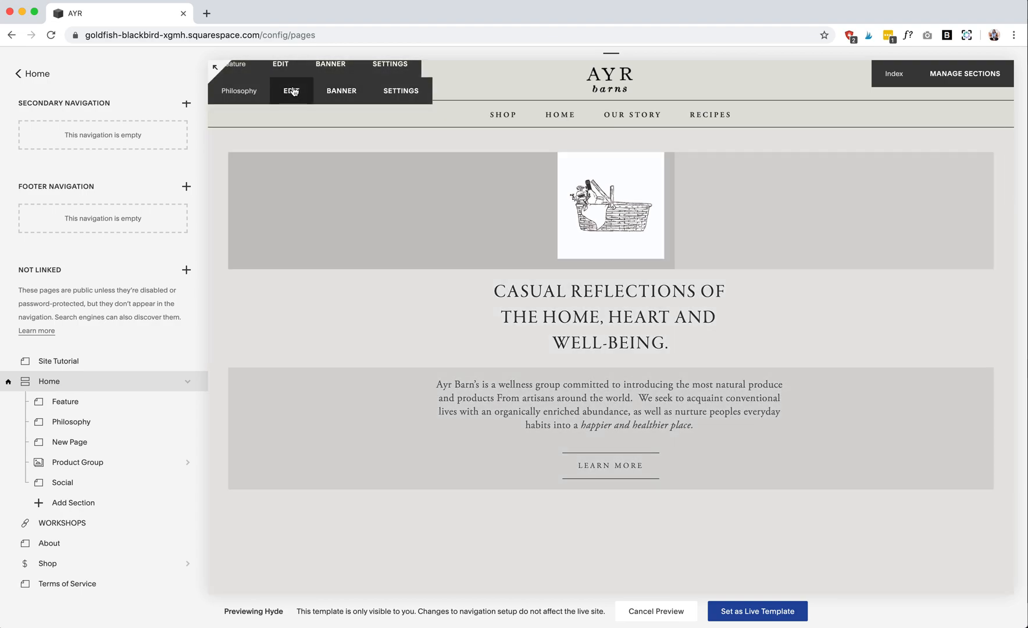
left_click(291, 91)
mouse_move(605, 470)
left_mouse_down()
mouse_move(458, 419)
mouse_move(562, 474)
mouse_move(530, 469)
left_mouse_up()
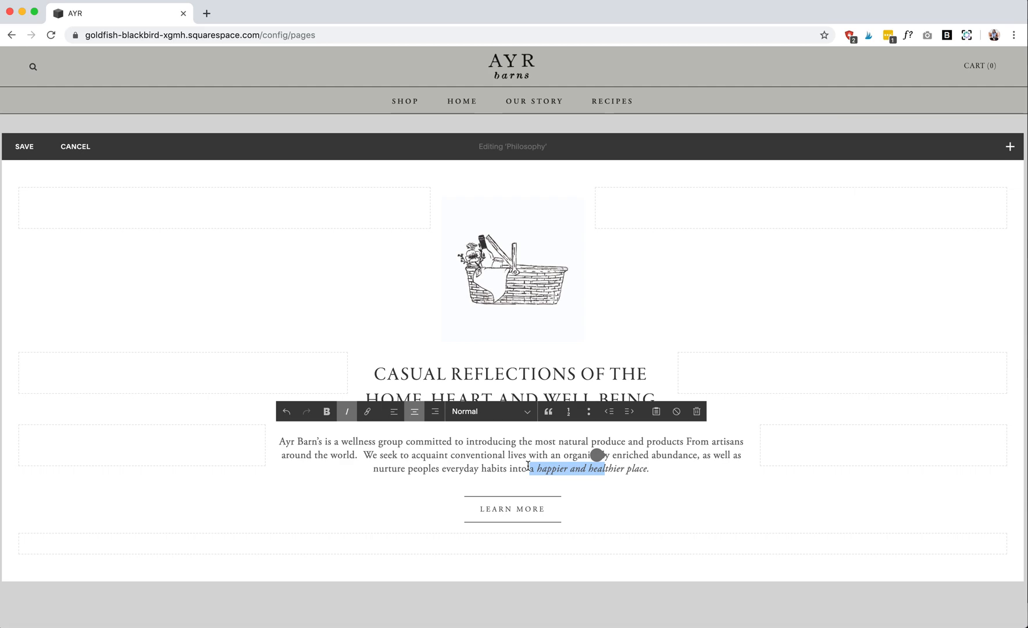
- Examine the Learn more button's text, clickthrough URL, size and alignment settings, apply them, and save the Philosophy section
mouse_move(509, 515)
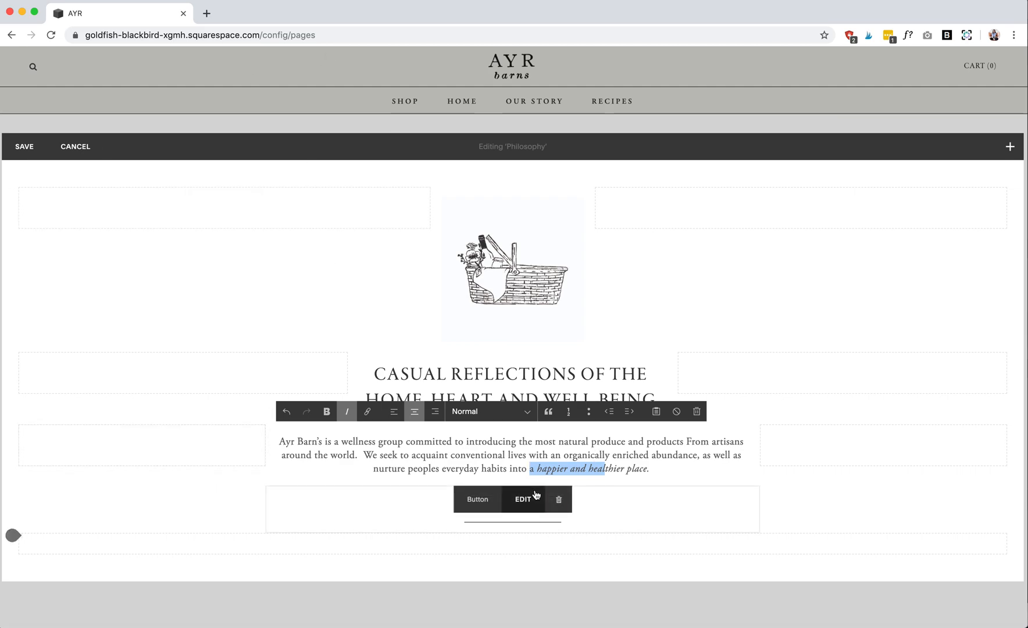
left_click(523, 501)
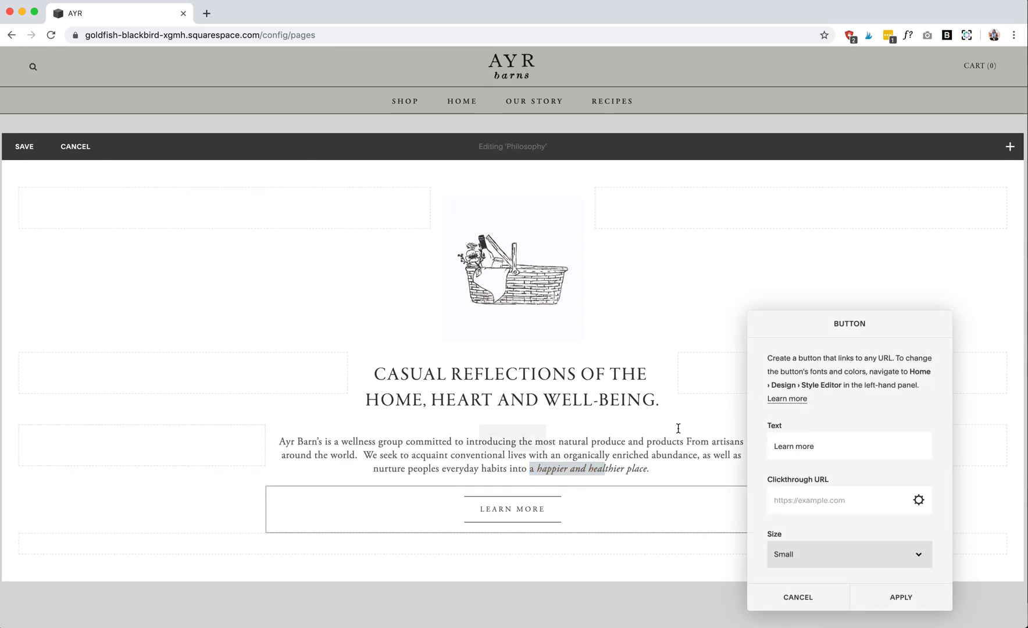
left_click_drag(850, 448, 763, 436)
scroll(833, 487, "down", 2)
left_click(835, 448)
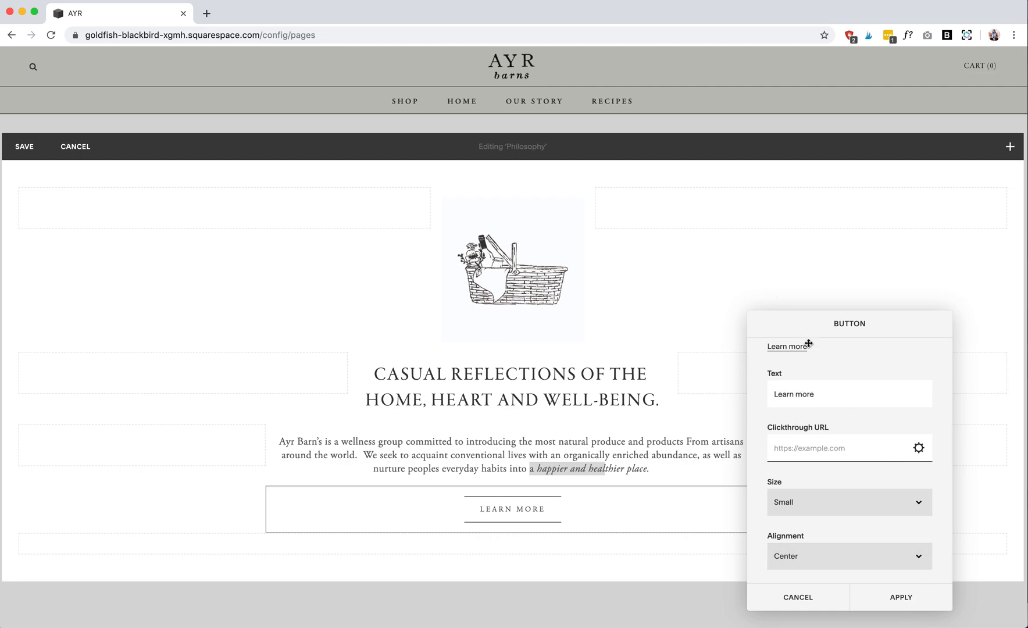
left_click(910, 599)
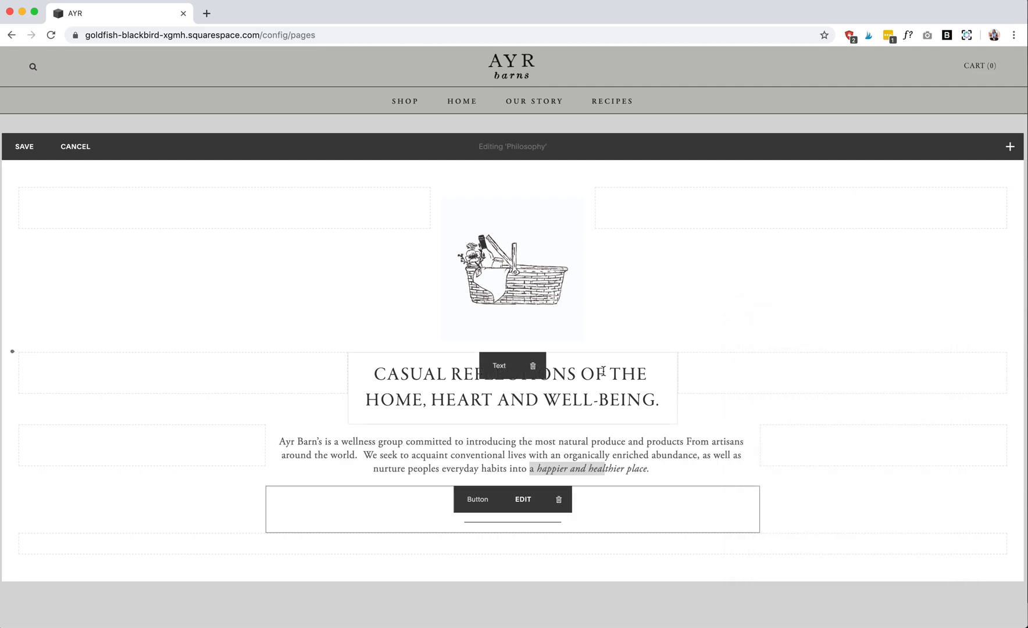
left_click(24, 147)
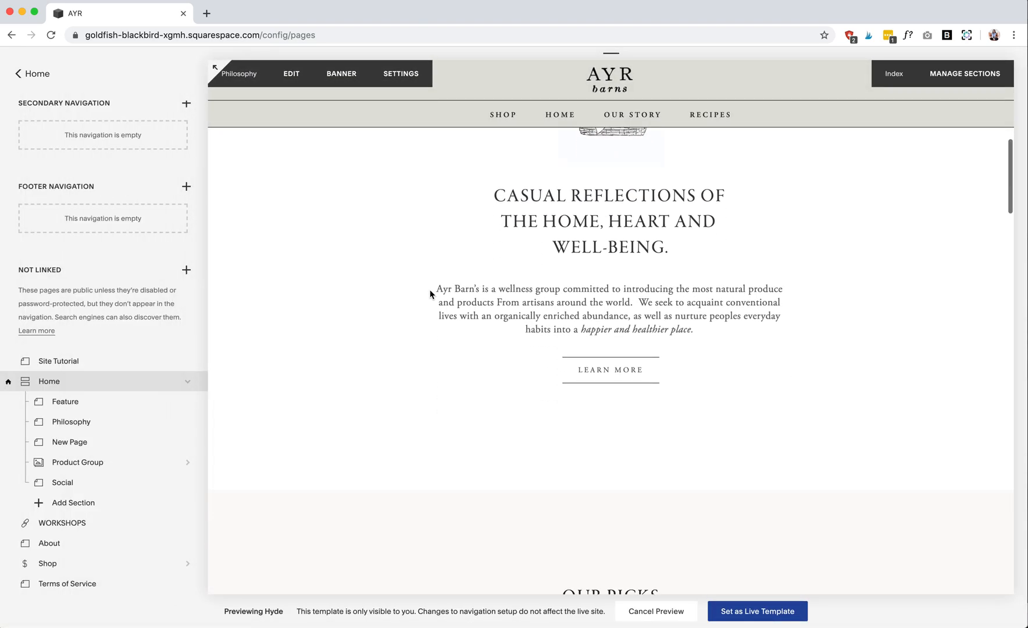
- Open the Our Picks section for editing, examine the sofa image's content and design options, and apply them
scroll(429, 293, "down", 6)
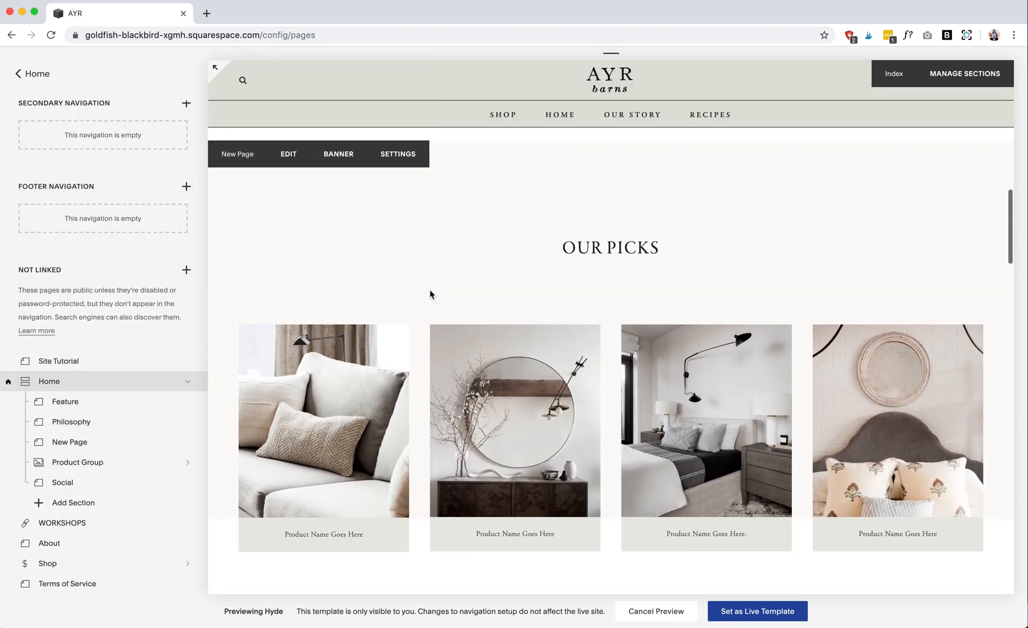
scroll(429, 294, "down", 1)
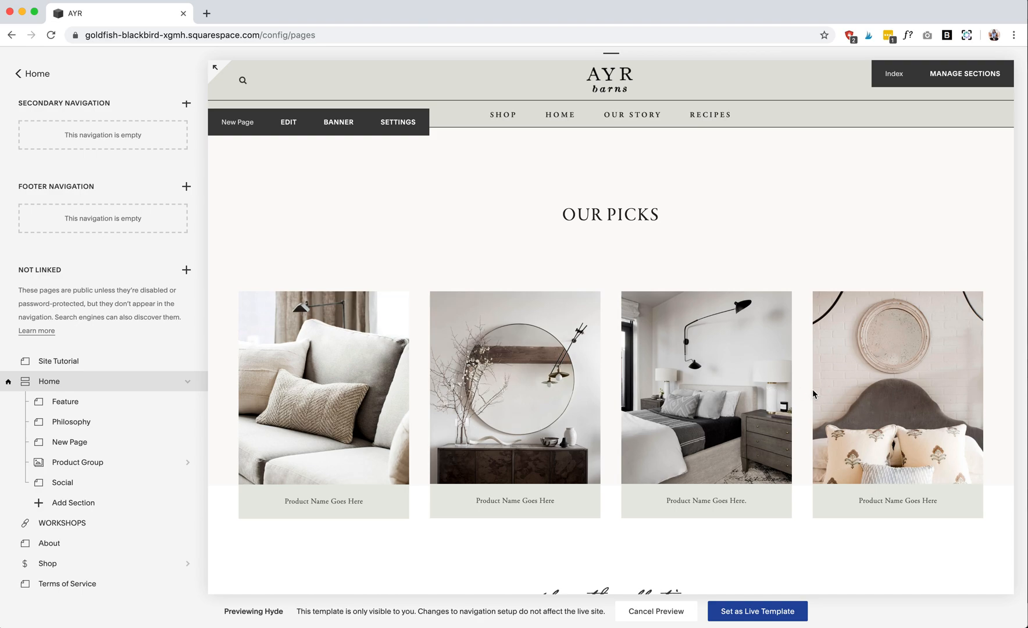
left_click(289, 123)
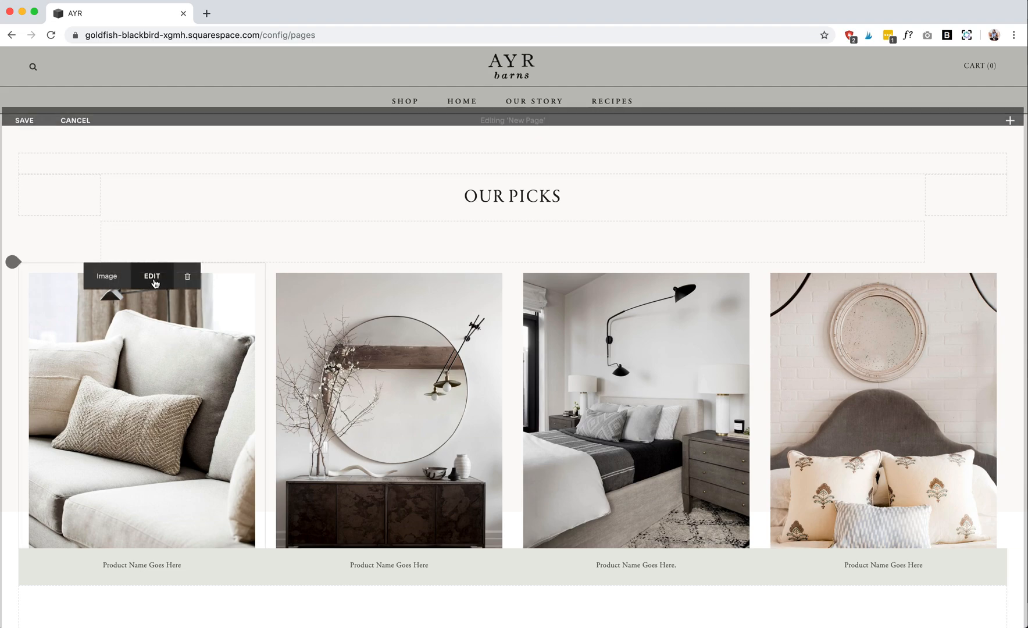
left_click(154, 280)
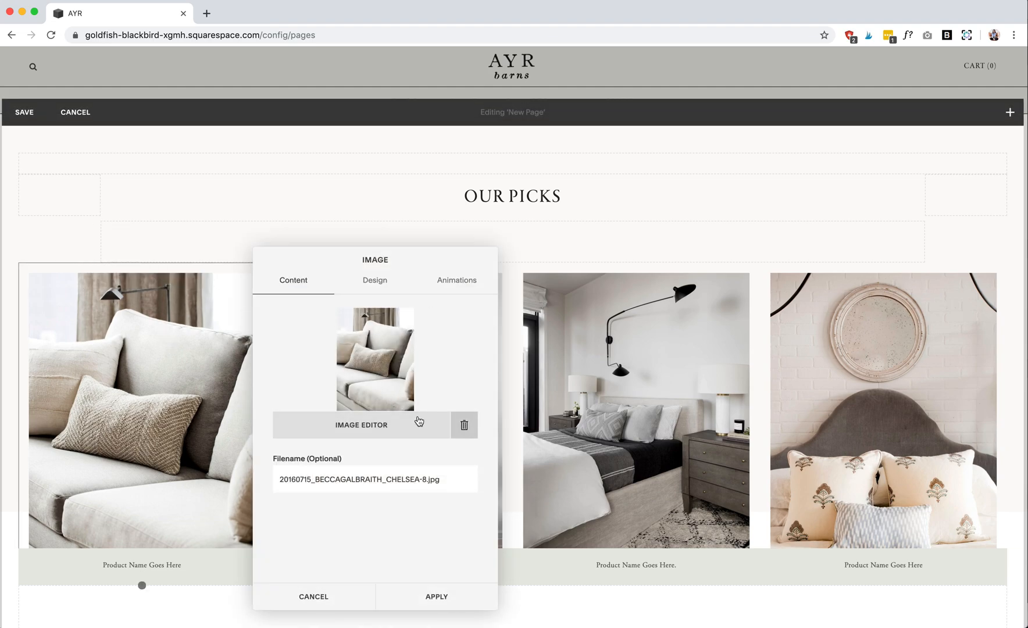
left_click(375, 281)
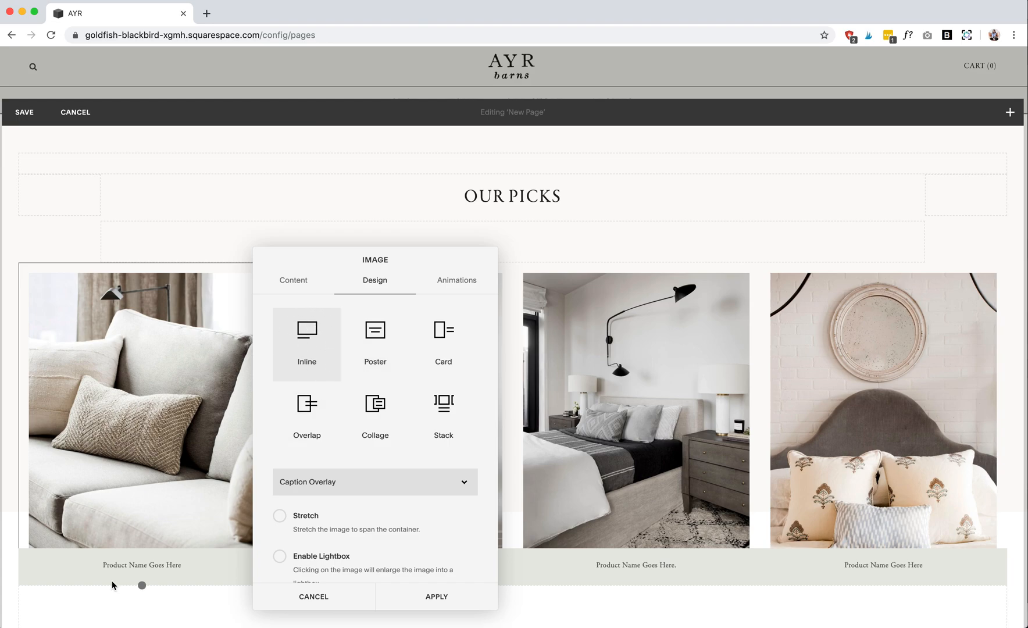
left_click(436, 596)
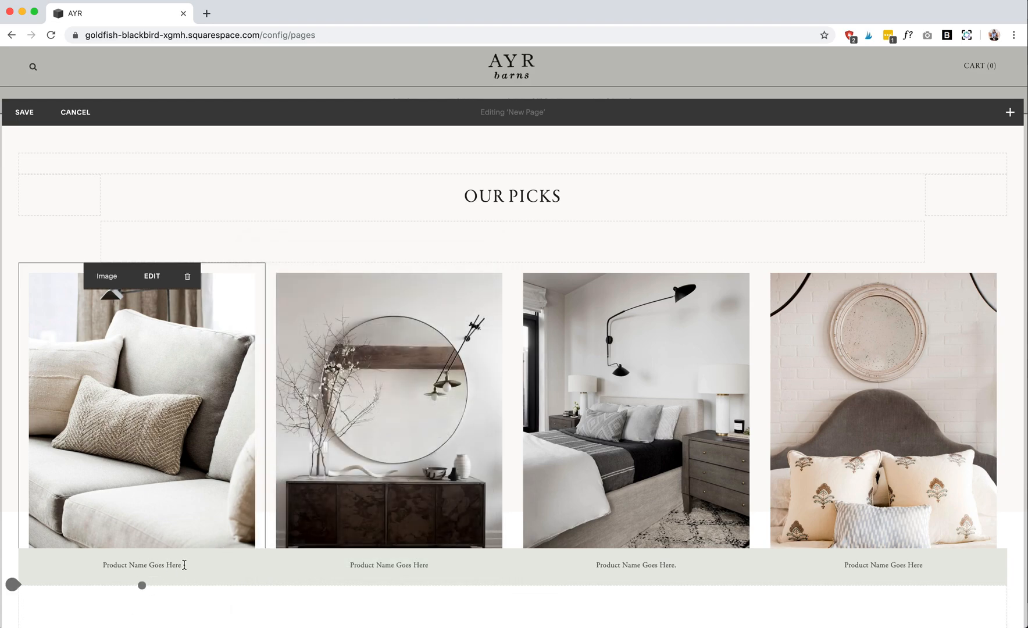
- Try replacing the sofa image's "Product Name Goes Here" caption with sample text, and undo the caption edits
left_click(193, 568)
scroll(223, 500, "down", 3)
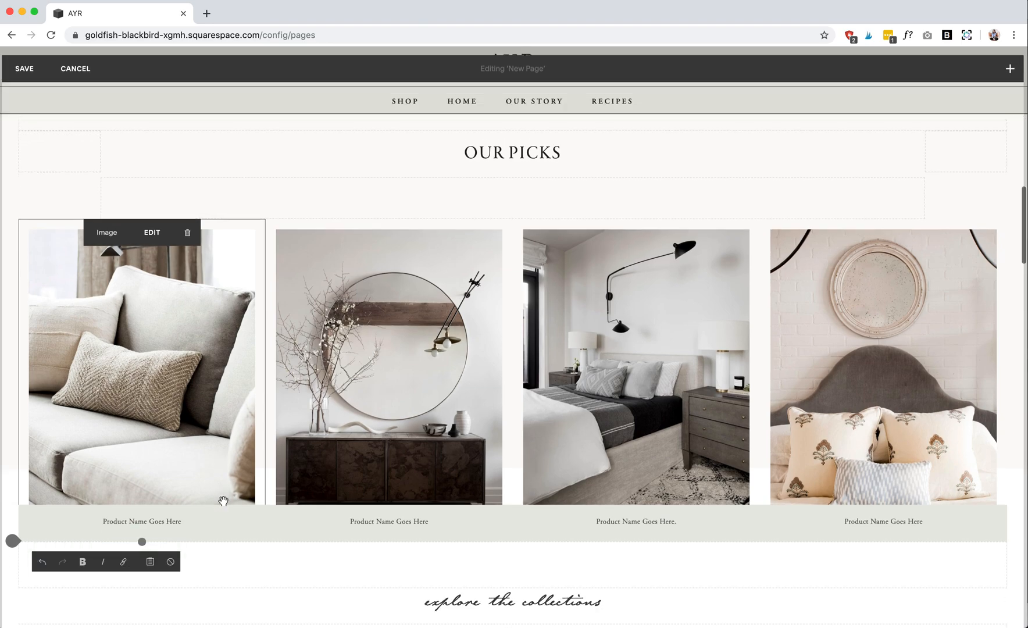
left_click_drag(183, 471, 89, 469)
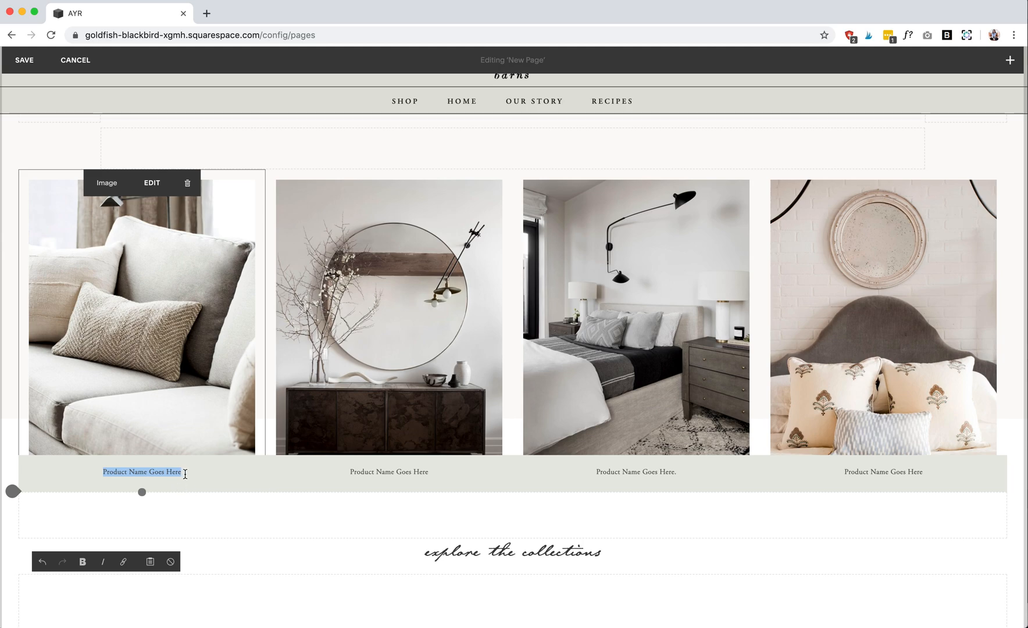
type("kjlkfsjdks")
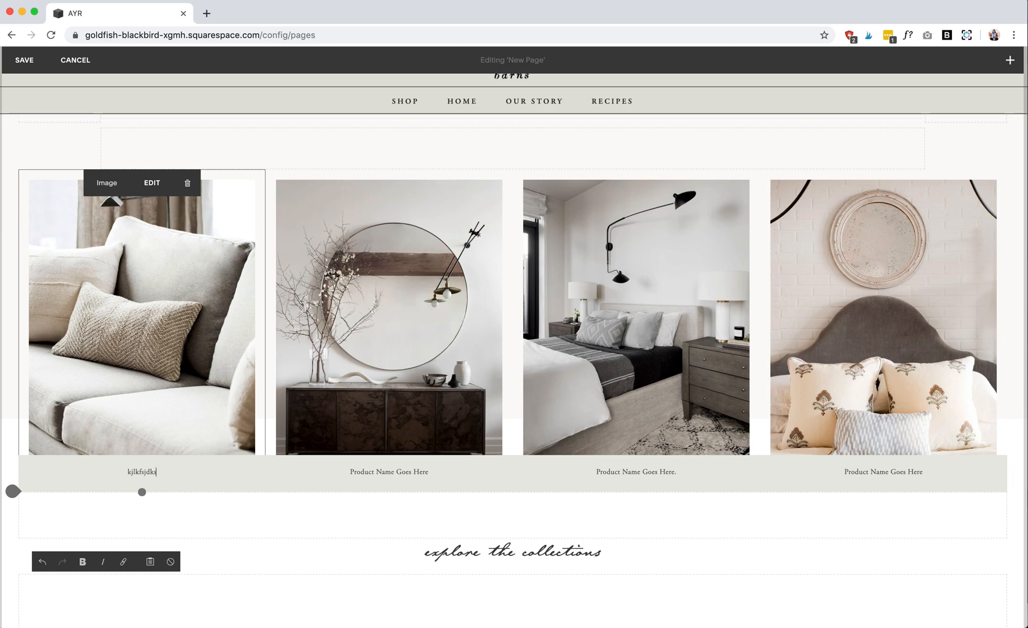
key("BackSpace")
key("BackSpace")
key("BackSpace")
type("MKJHDKF")
key("BackSpace")
key("BackSpace")
key("BackSpace")
key("BackSpace")
key("BackSpace")
key("BackSpace")
key("BackSpace")
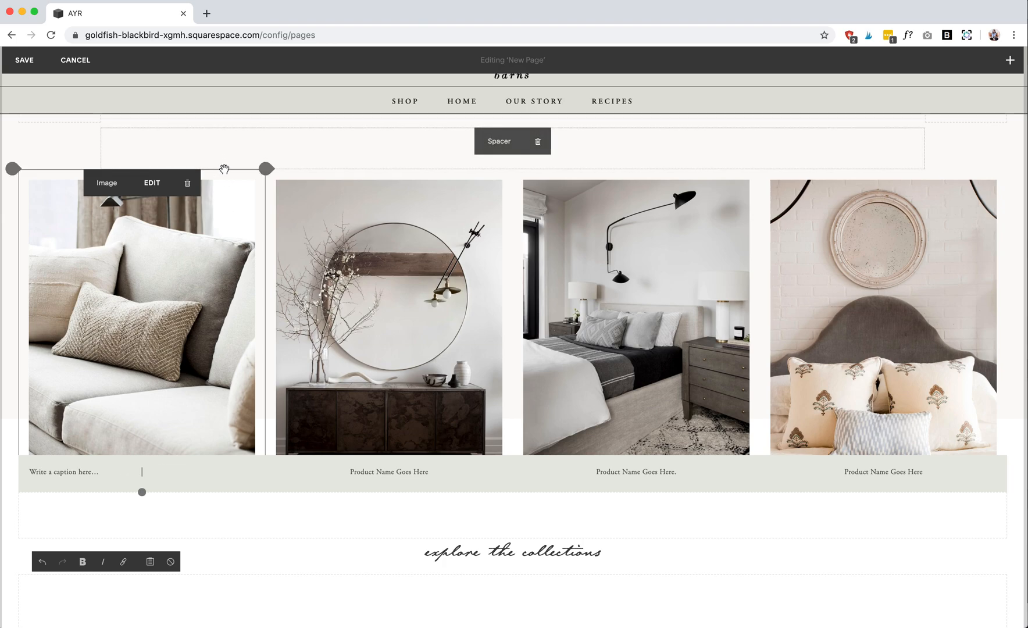
key("super+z")
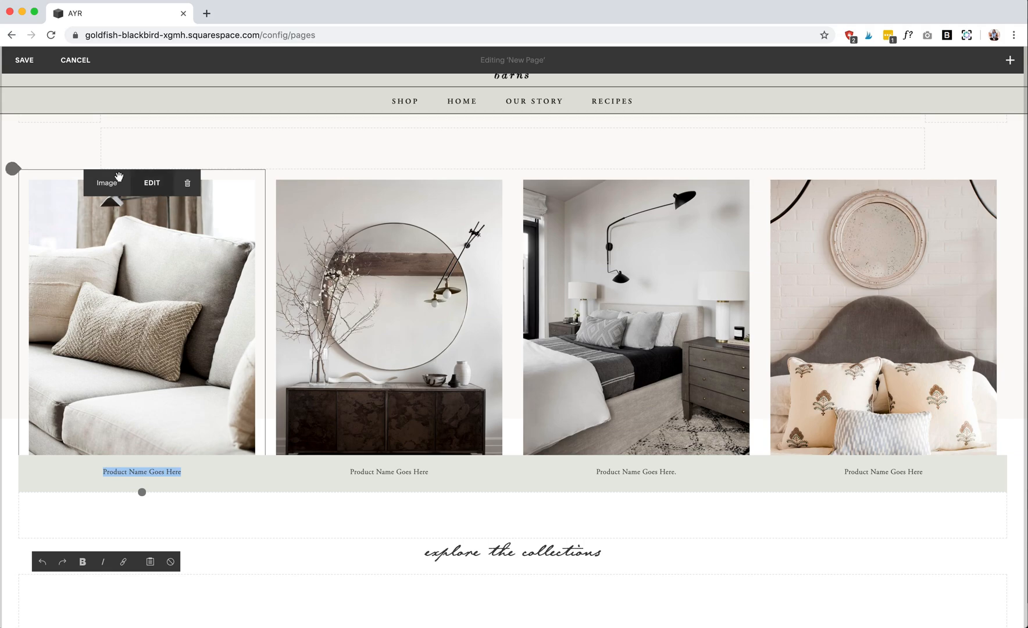
- Save the product images section, and reopen it to check the link on its "explore the collections" heading before saving again
left_click(26, 60)
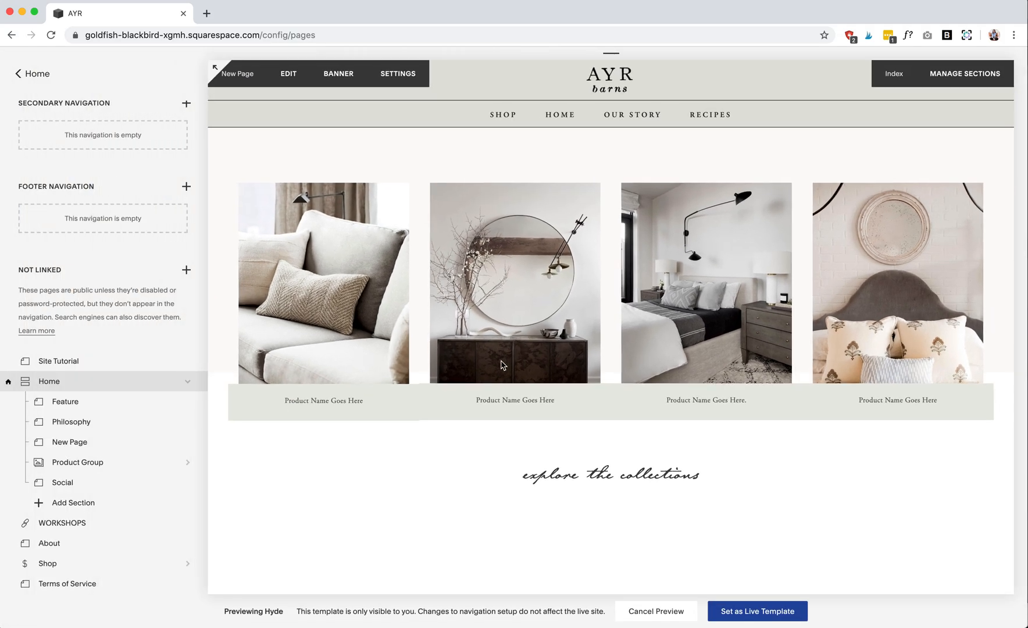
scroll(500, 360, "down", 3)
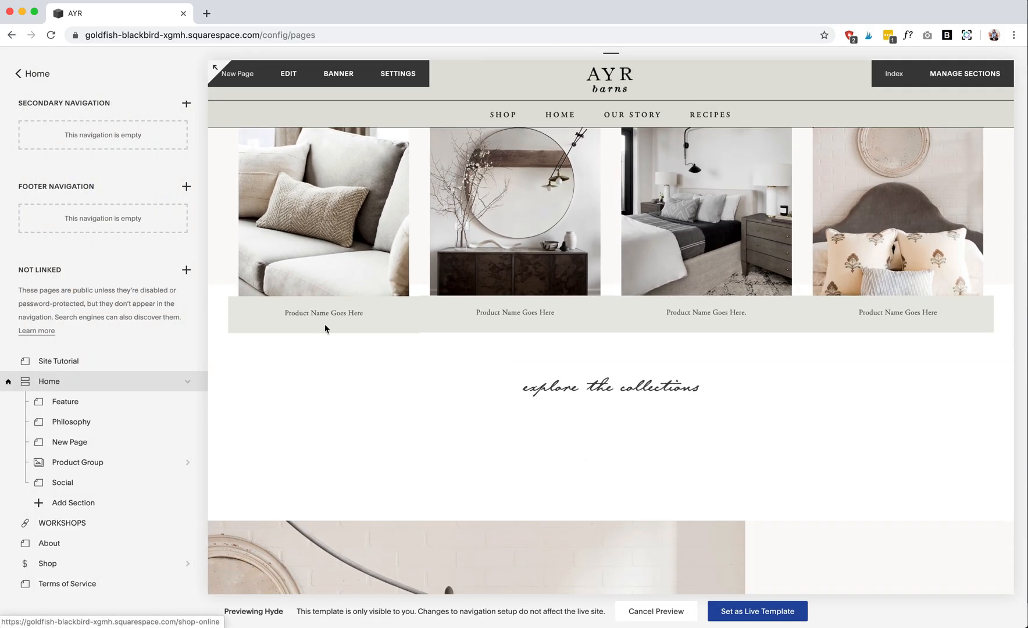
left_click(297, 74)
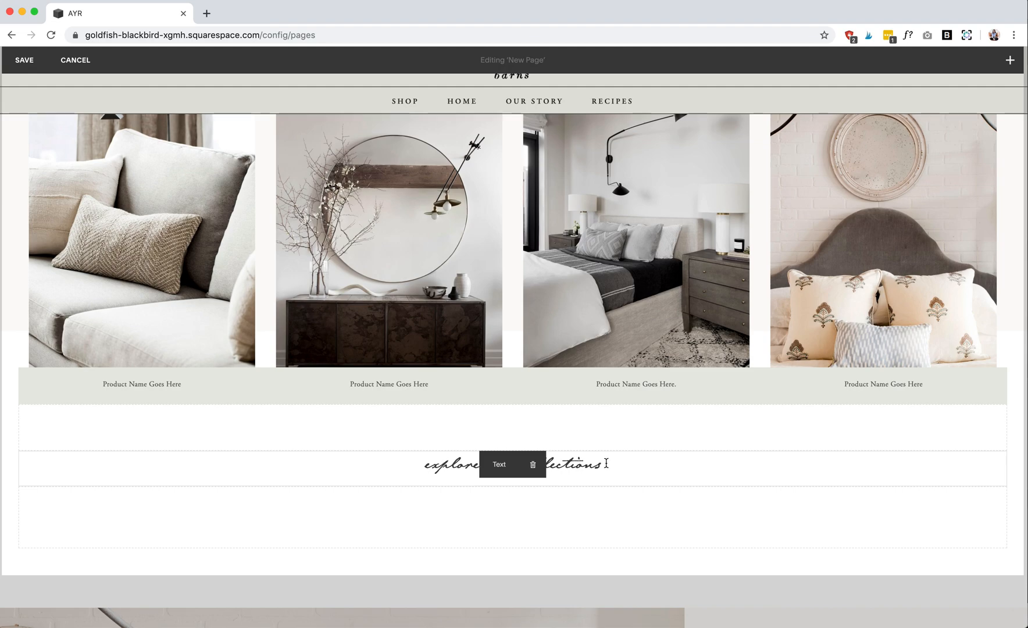
left_click_drag(604, 463, 423, 467)
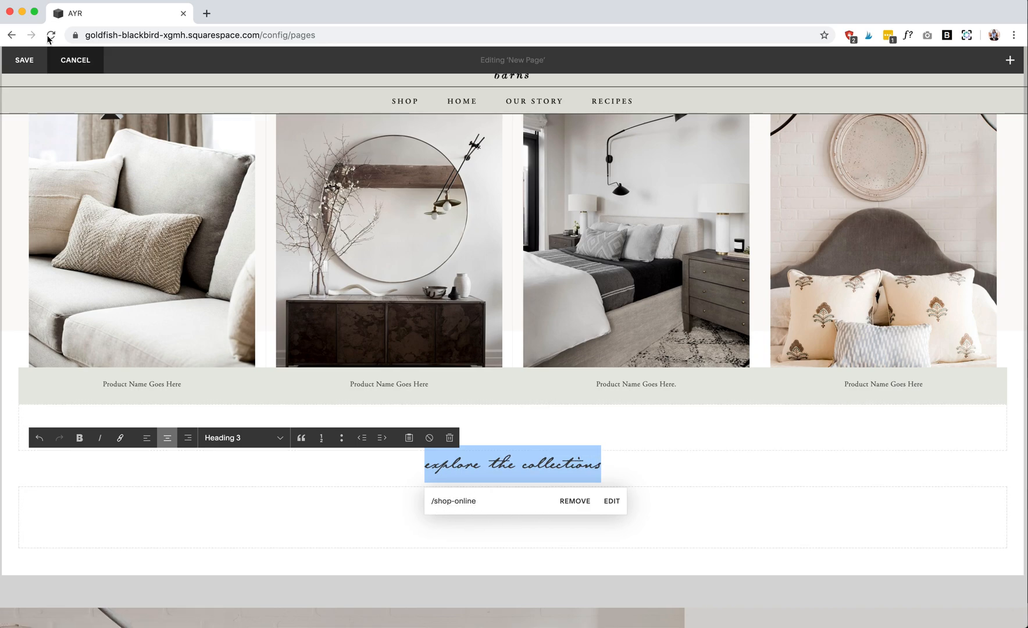
left_click(24, 60)
- Examine the gallery of room images and the Vogue quote on the Home page, in the editor and in full-width preview
scroll(450, 291, "down", 5)
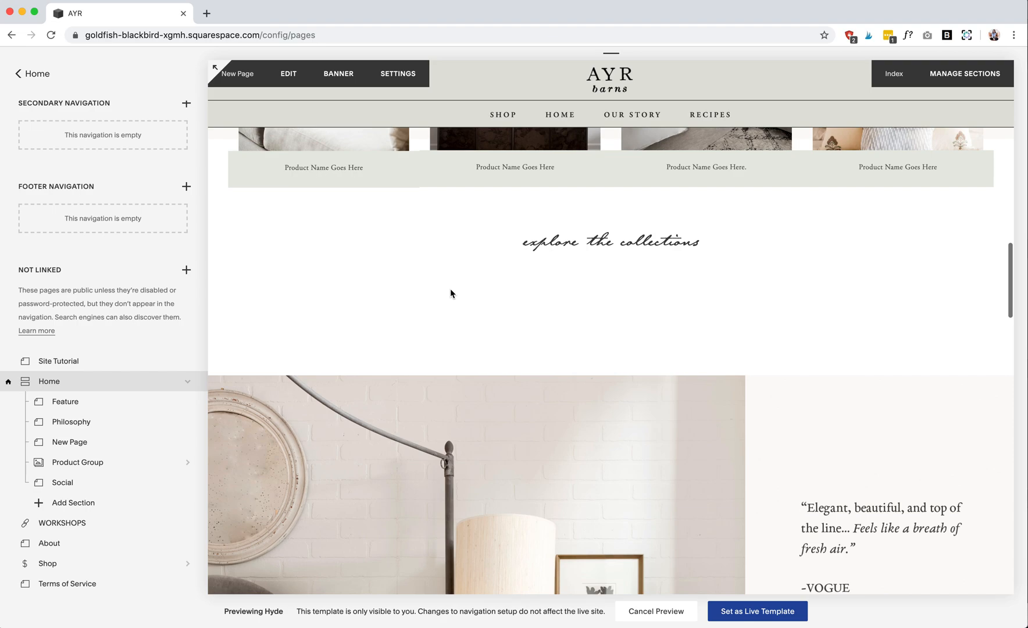
scroll(450, 293, "down", 1)
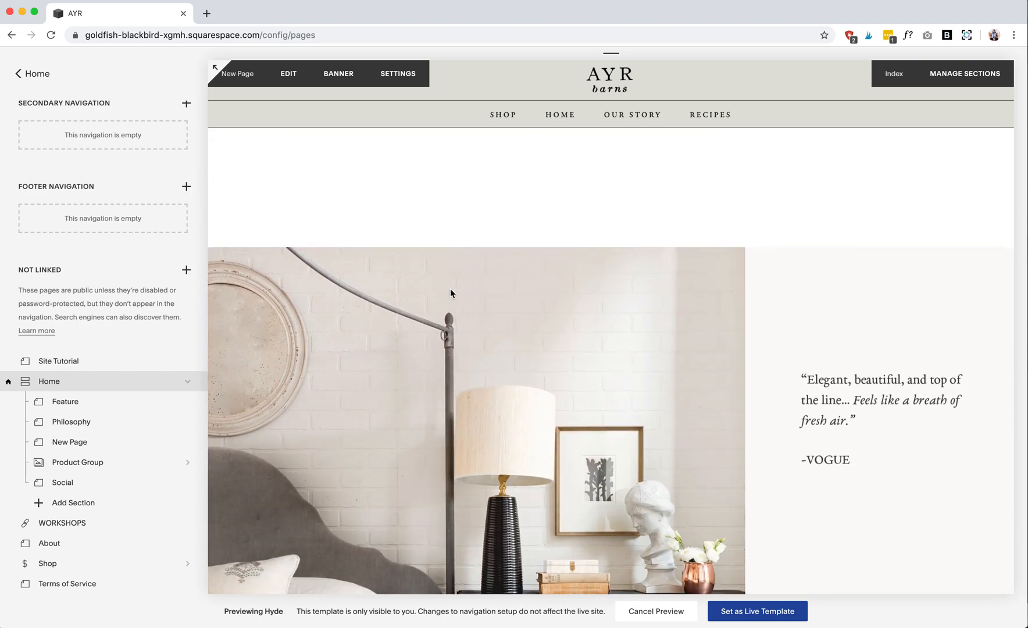
scroll(450, 288, "down", 10)
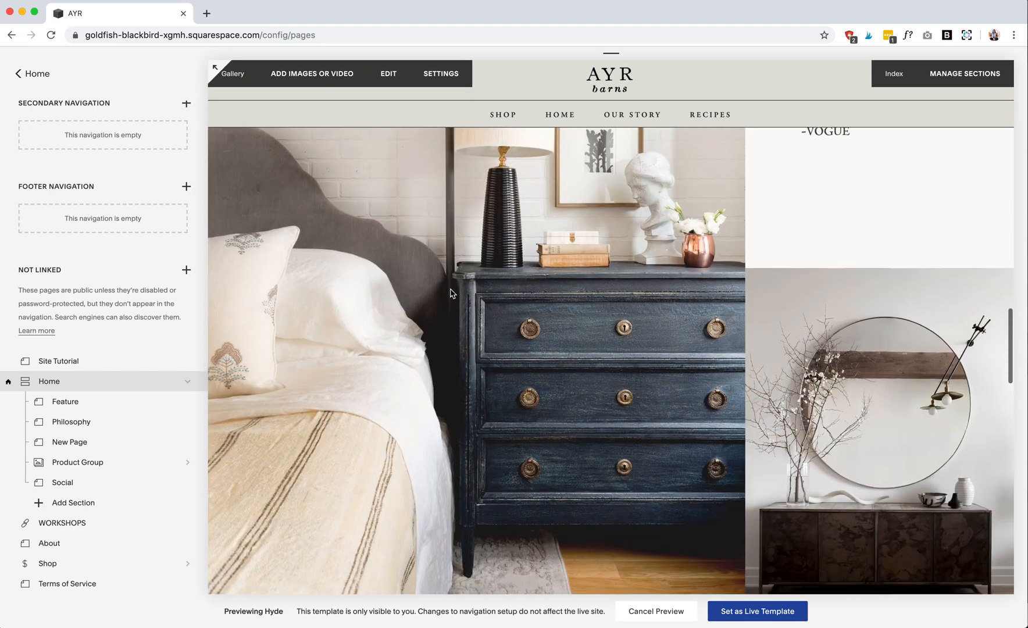
scroll(448, 293, "up", 10)
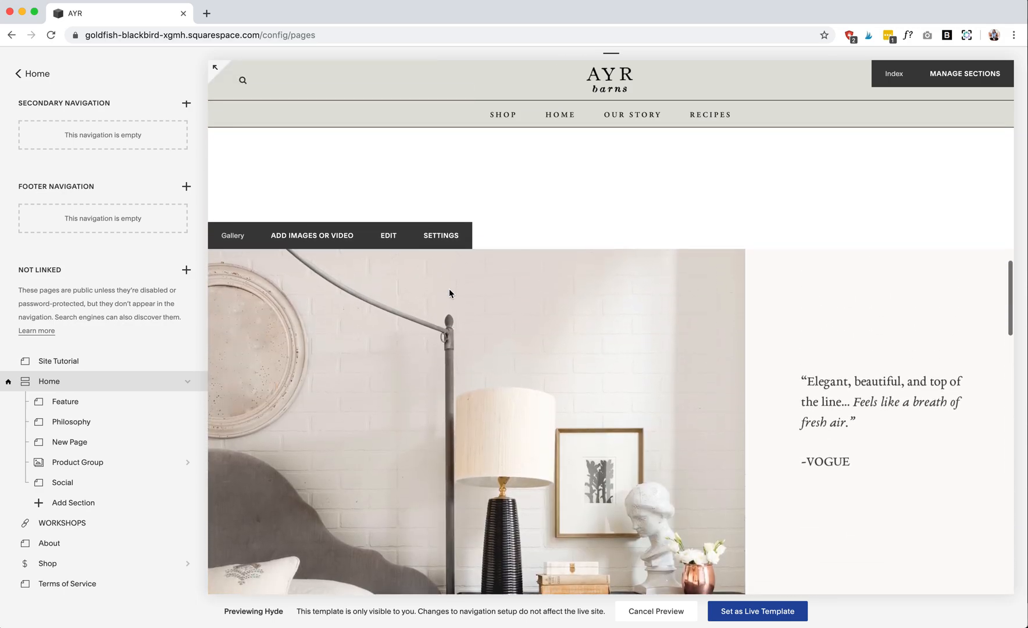
left_click(216, 68)
scroll(271, 303, "down", 10)
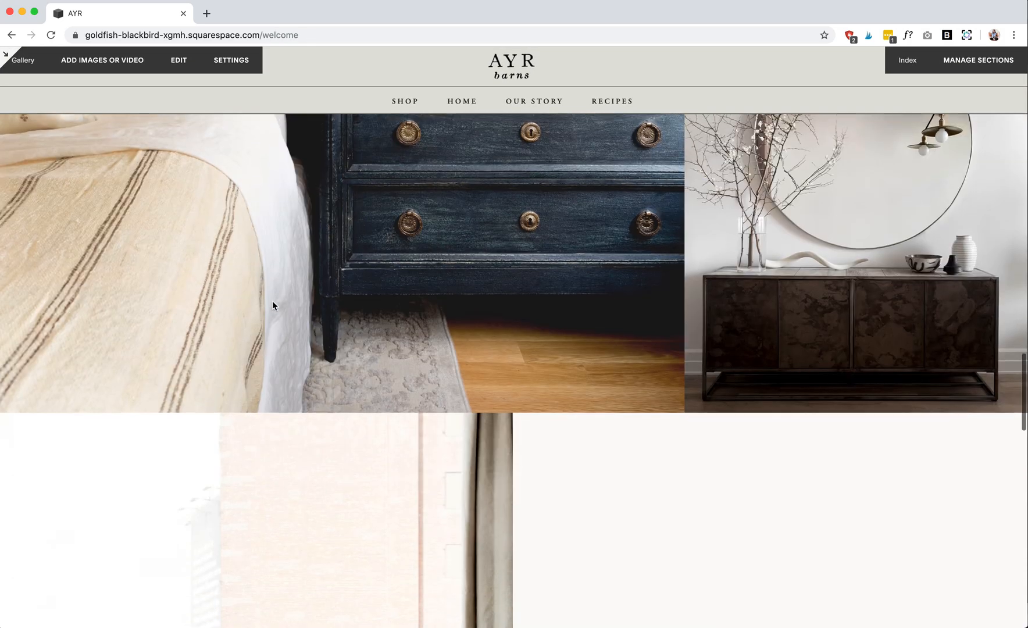
scroll(272, 305, "up", 10)
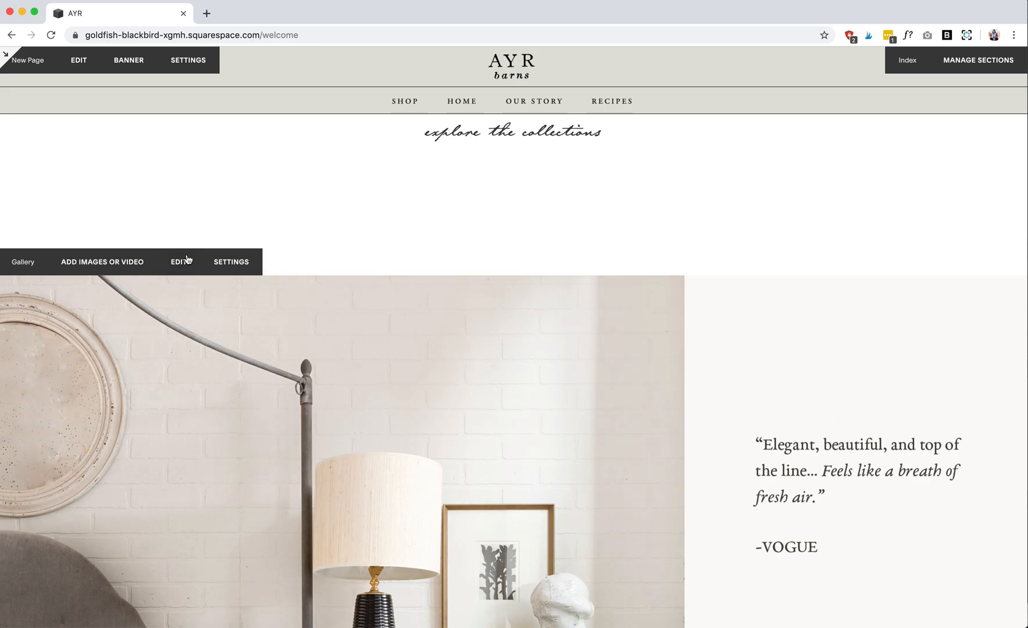
- Open the Product Group gallery's image collection, comparing the editor with the full-width preview
left_click(7, 58)
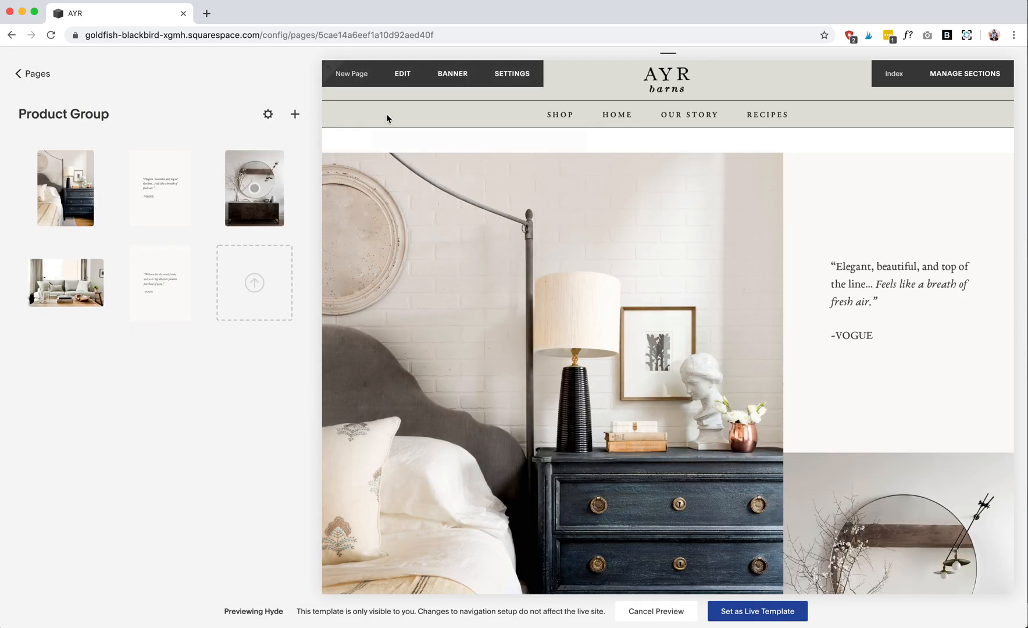
left_click(330, 67)
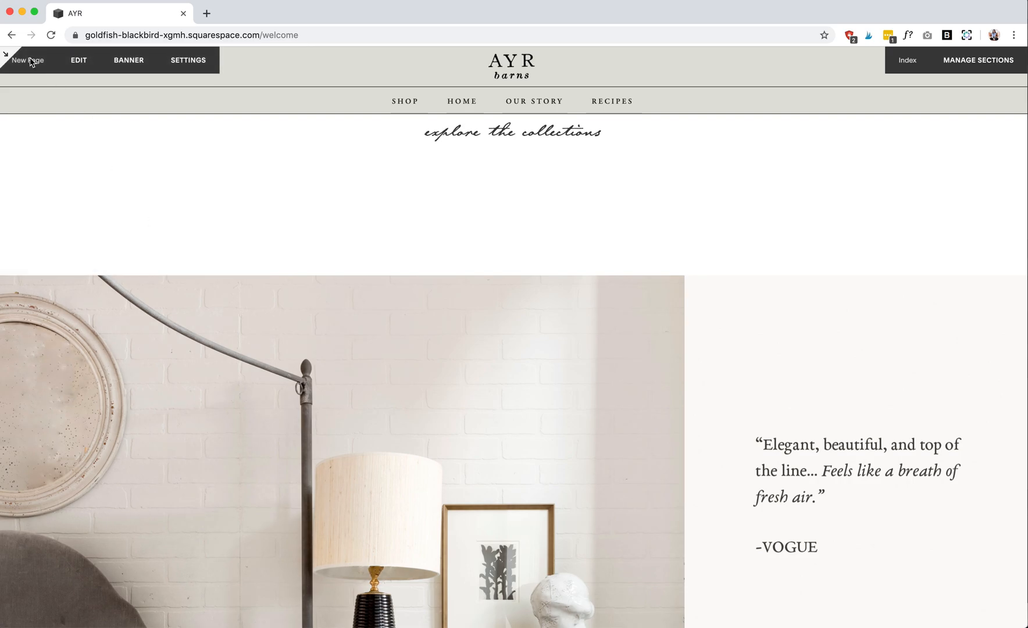
left_click(4, 57)
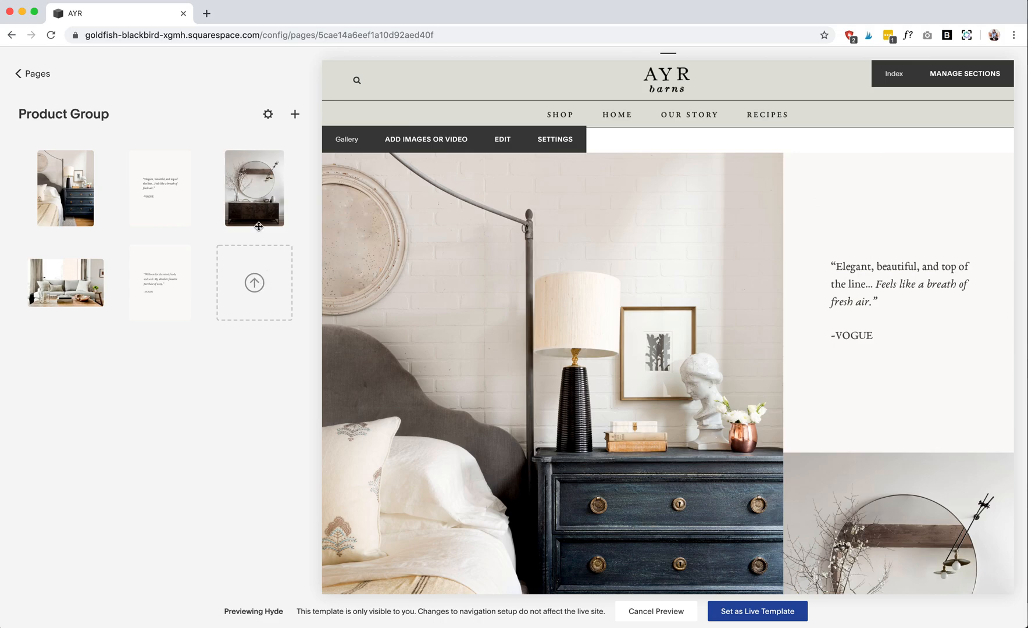
- Try moving the mirror image ahead of the Vogue quote in the Product Group gallery, restore the order, and check the layout
left_click_drag(247, 196, 172, 191)
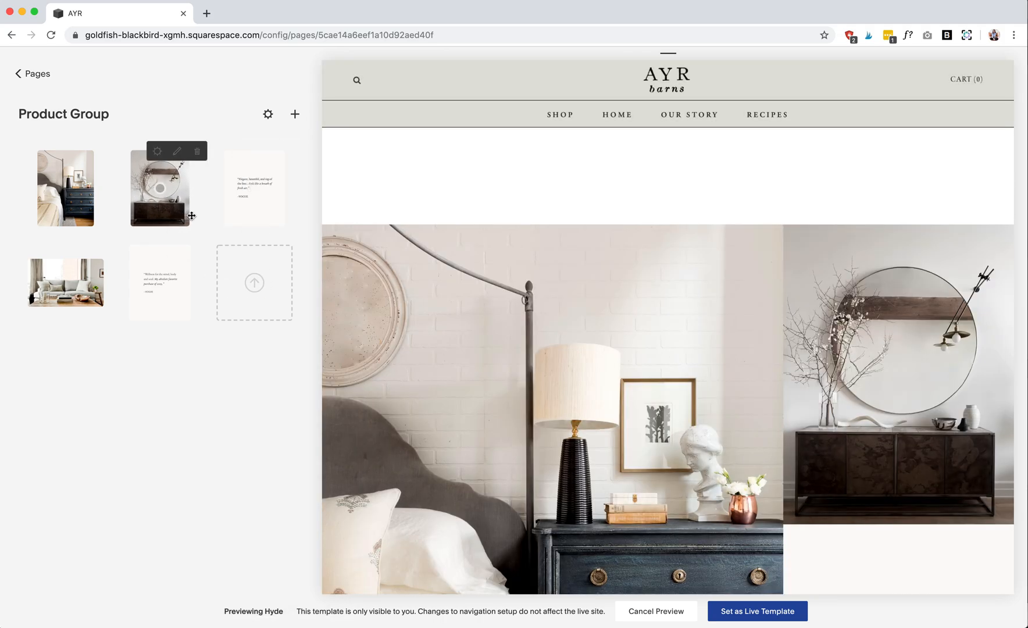
left_click_drag(191, 216, 255, 192)
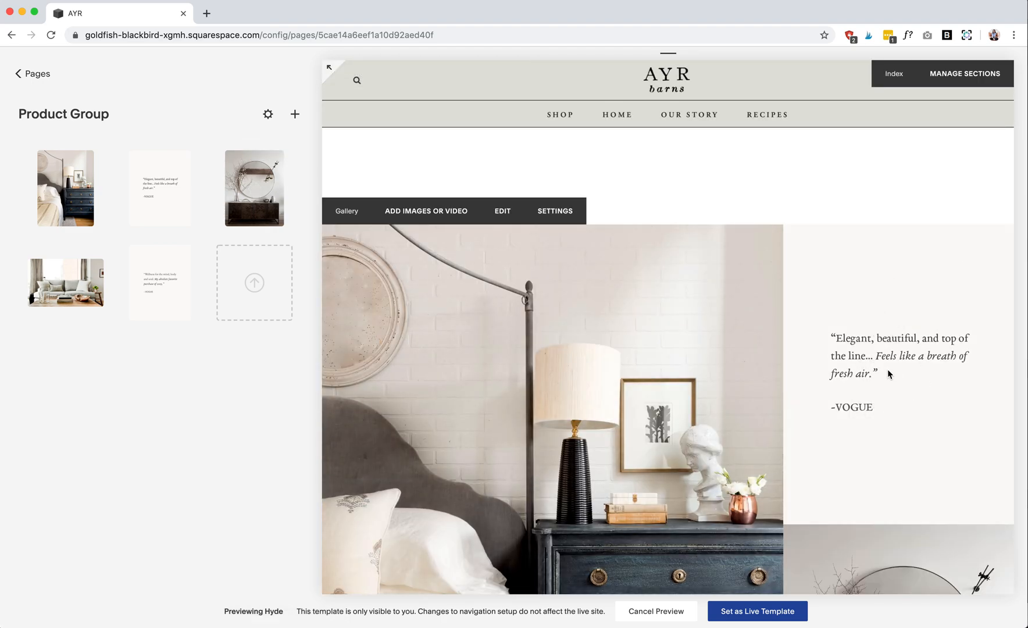
scroll(888, 374, "down", 2)
scroll(888, 373, "down", 2)
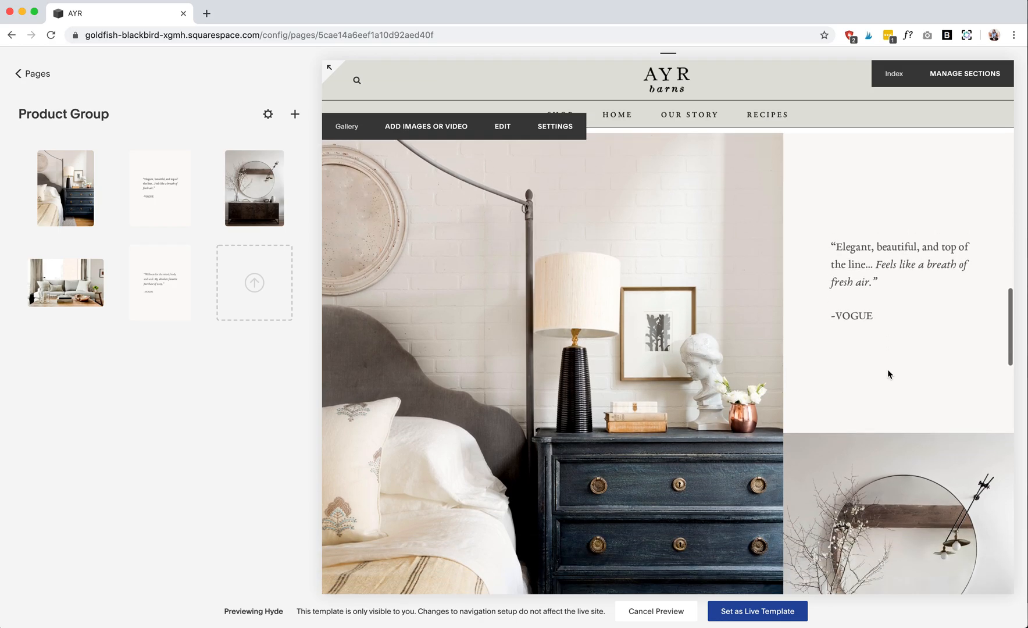
scroll(888, 374, "down", 15)
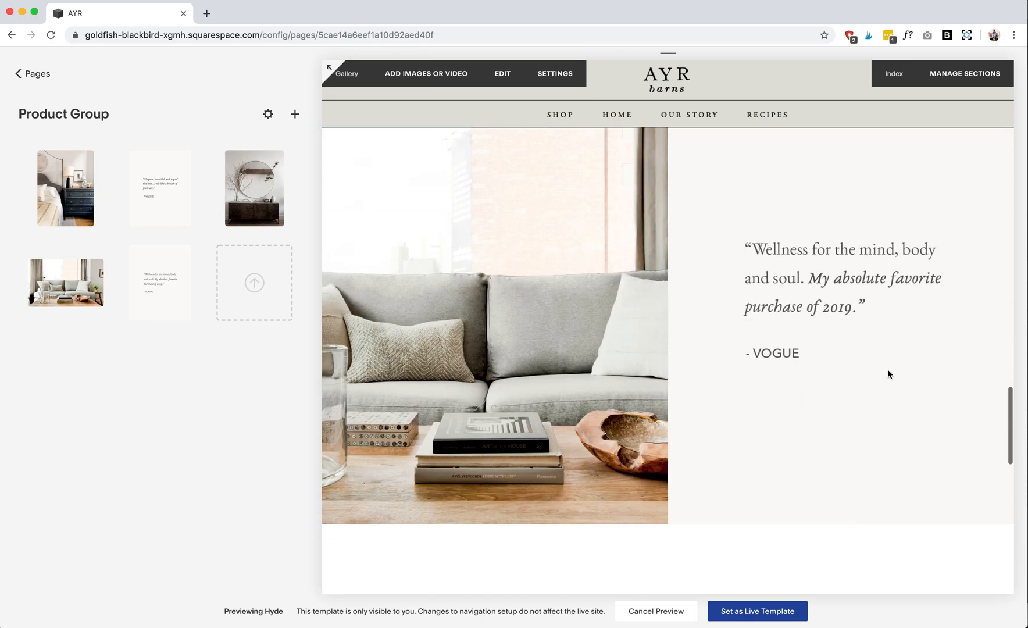
scroll(888, 374, "up", 5)
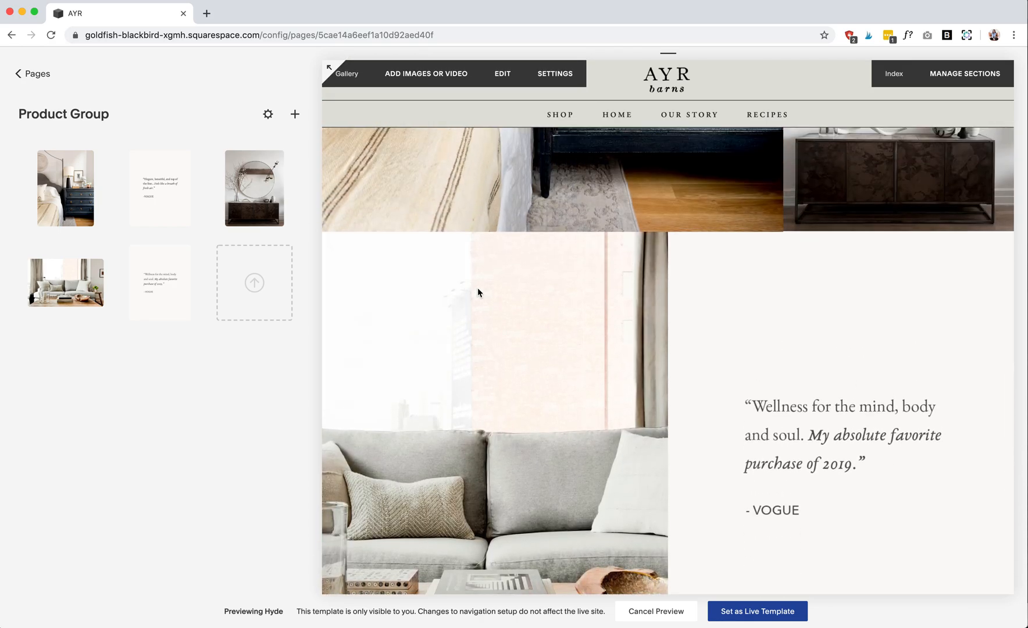
- Return to the list of pages and open the Site Tutorial page to view its quote template and header code notes
left_click(18, 74)
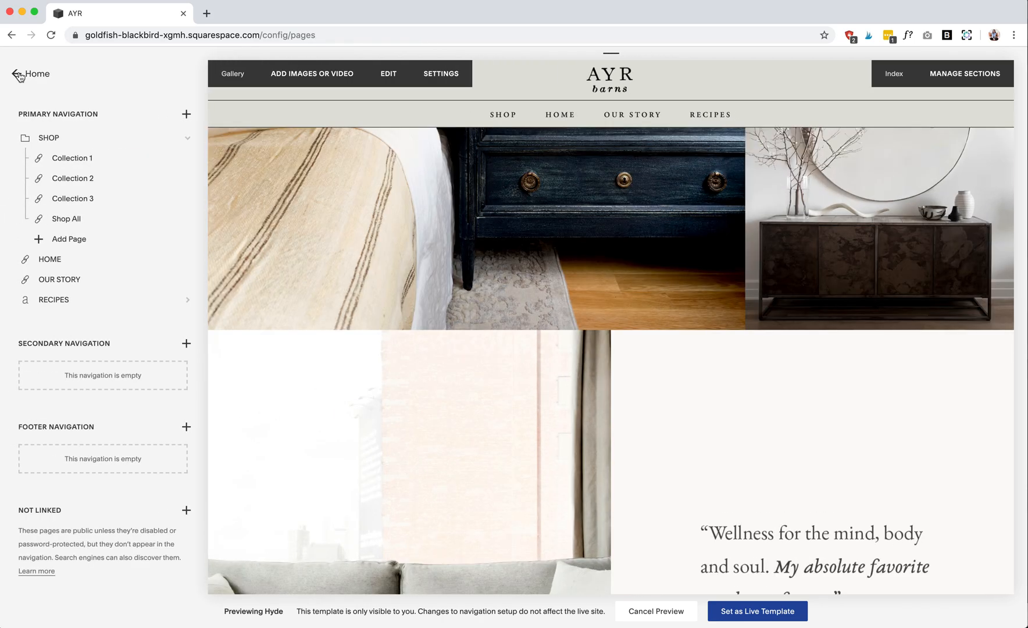
left_click(19, 74)
left_click(62, 165)
scroll(103, 422, "down", 5)
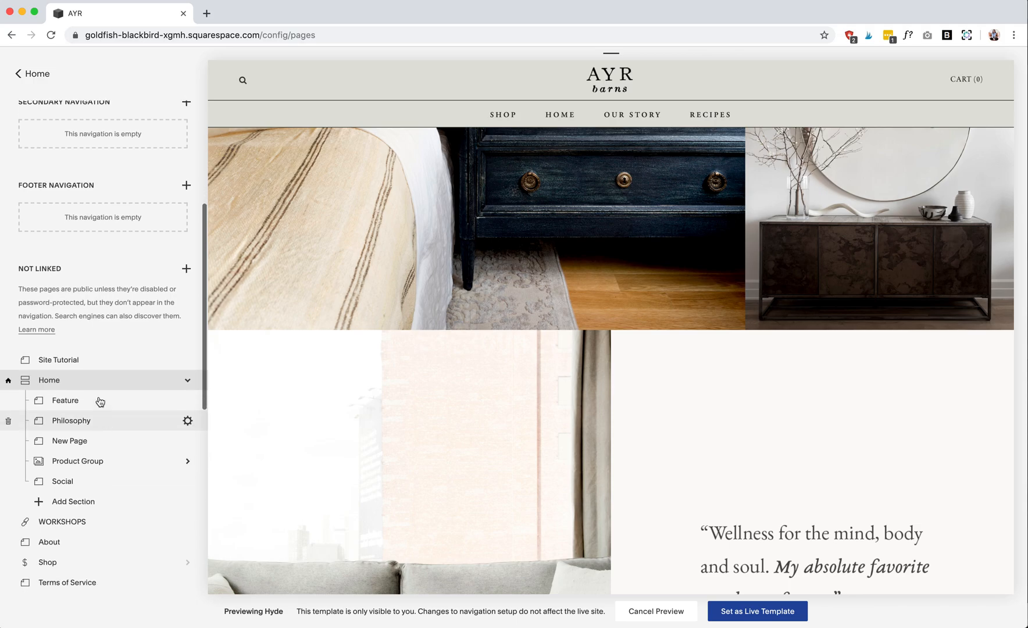
left_click(58, 360)
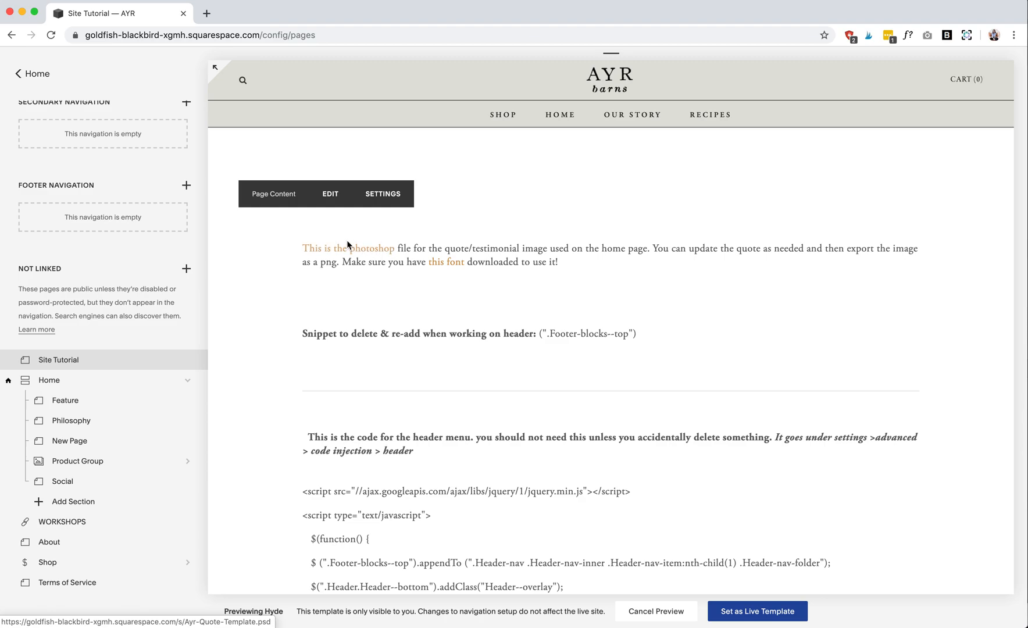
- Return to the Home page and examine its gallery quotes and the About Us section
scroll(78, 344, "up", 5)
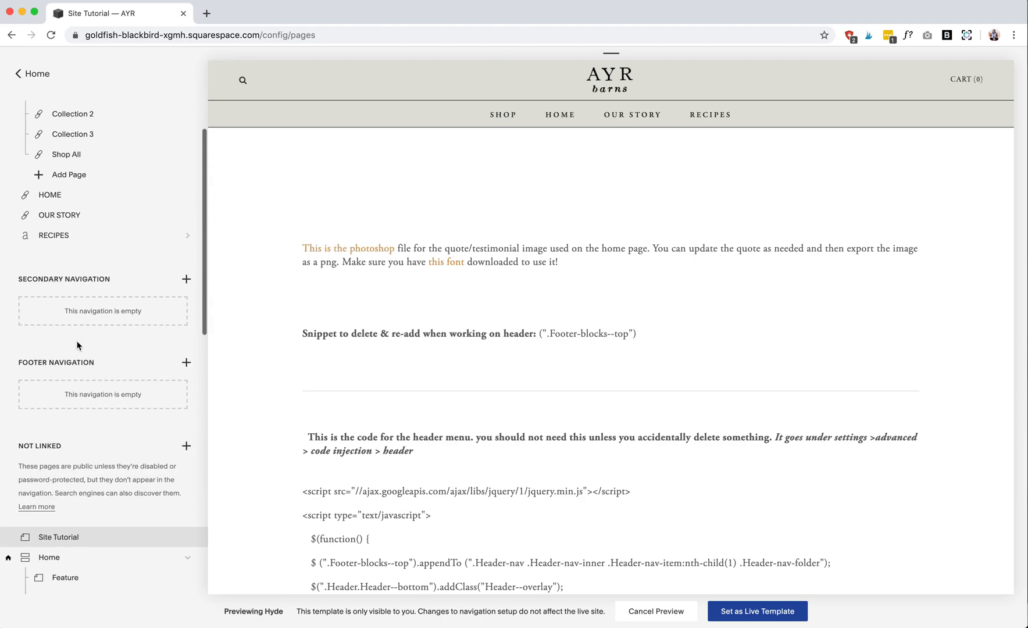
left_click(562, 118)
scroll(441, 307, "down", 15)
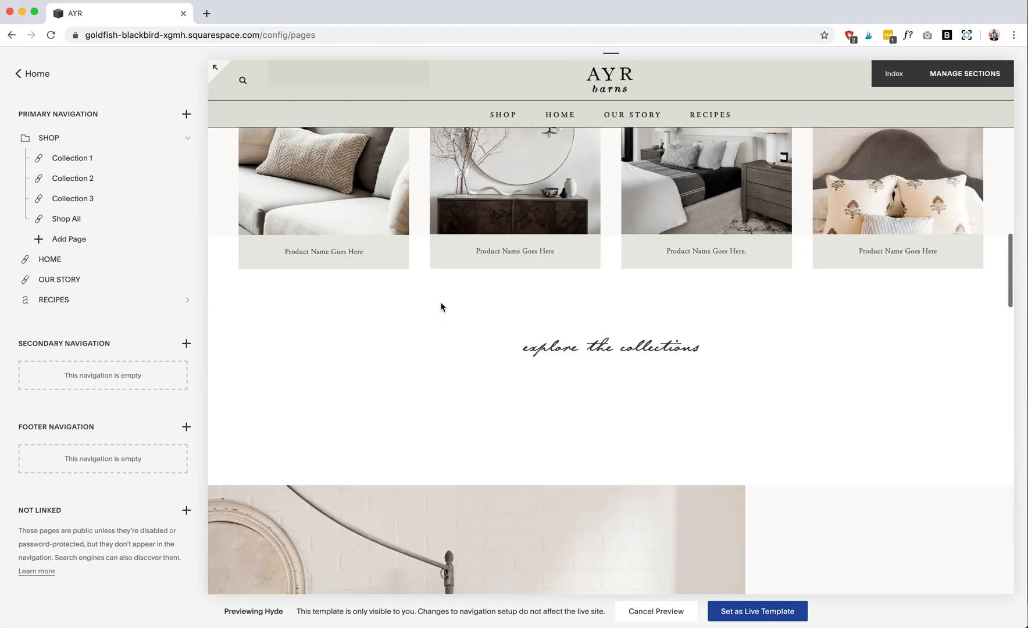
scroll(440, 306, "up", 2)
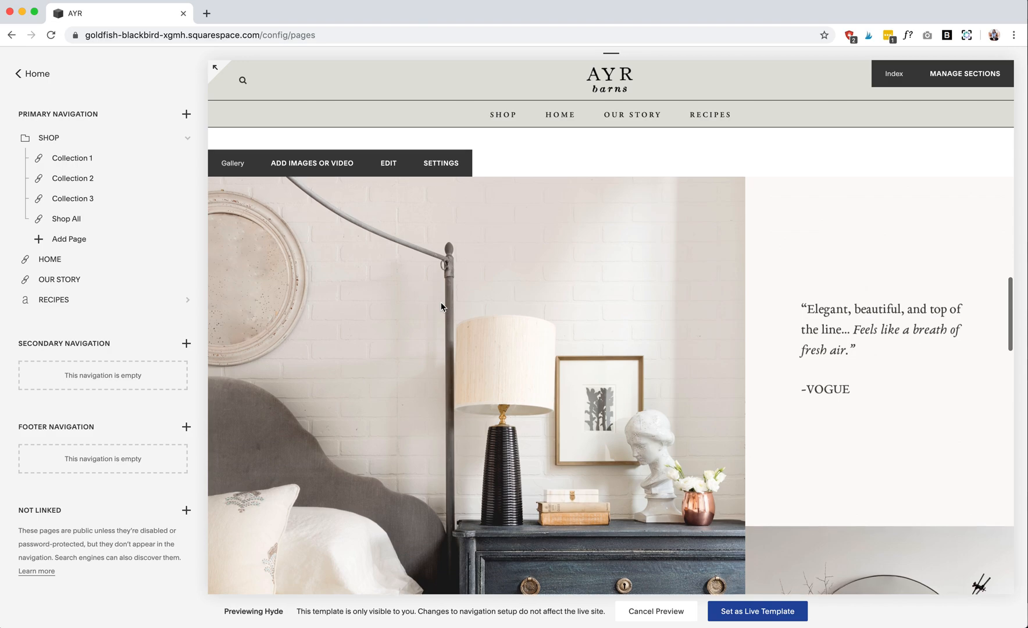
scroll(441, 306, "down", 10)
scroll(441, 306, "down", 10)
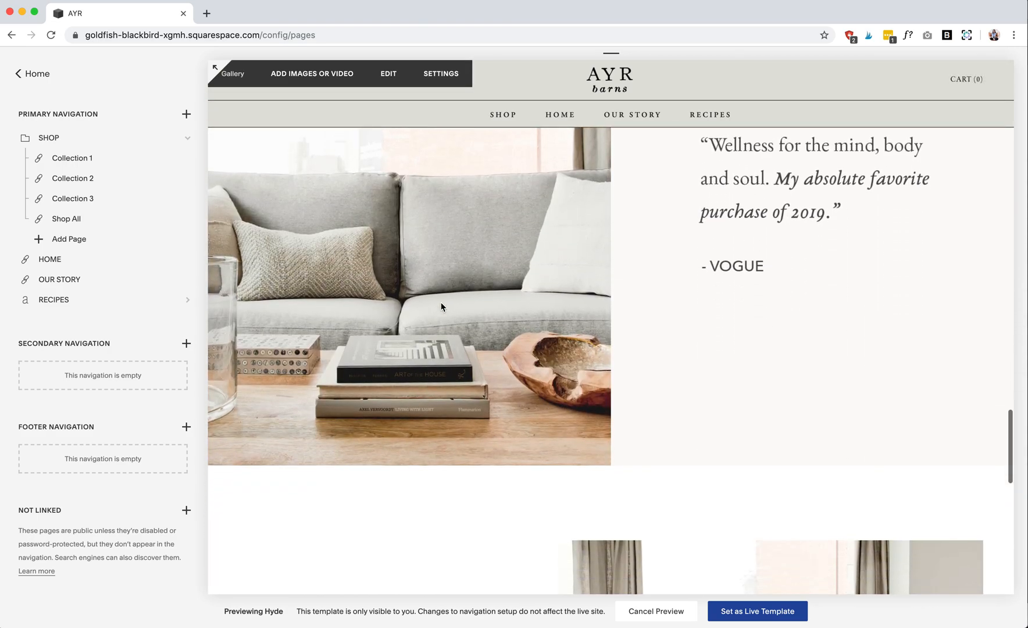
scroll(422, 430, "down", 1)
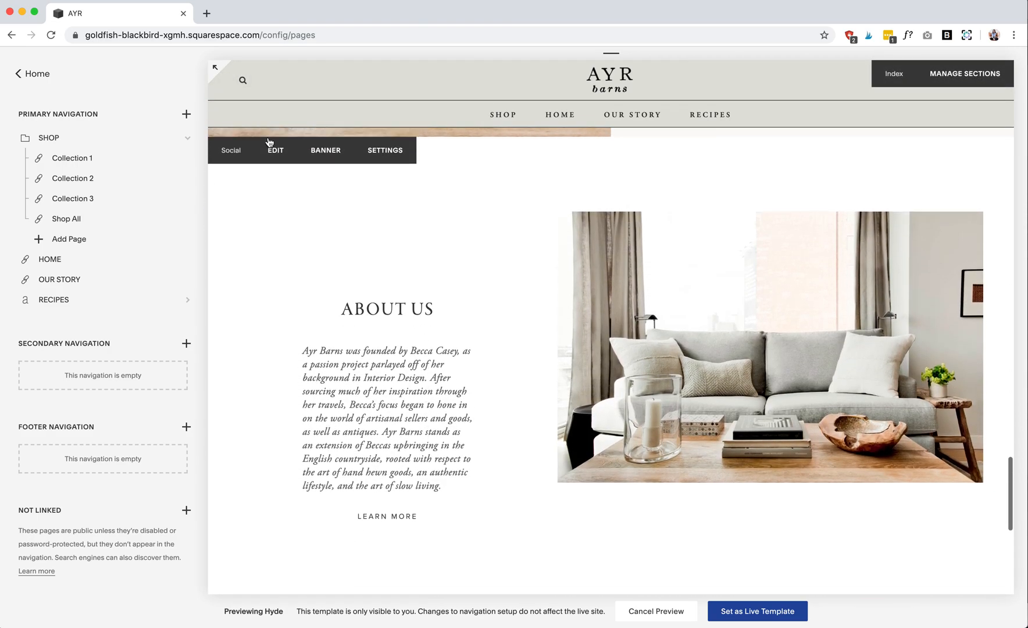
- Open the Social section for editing, select part of the About Us paragraph, and save the section
left_click(275, 151)
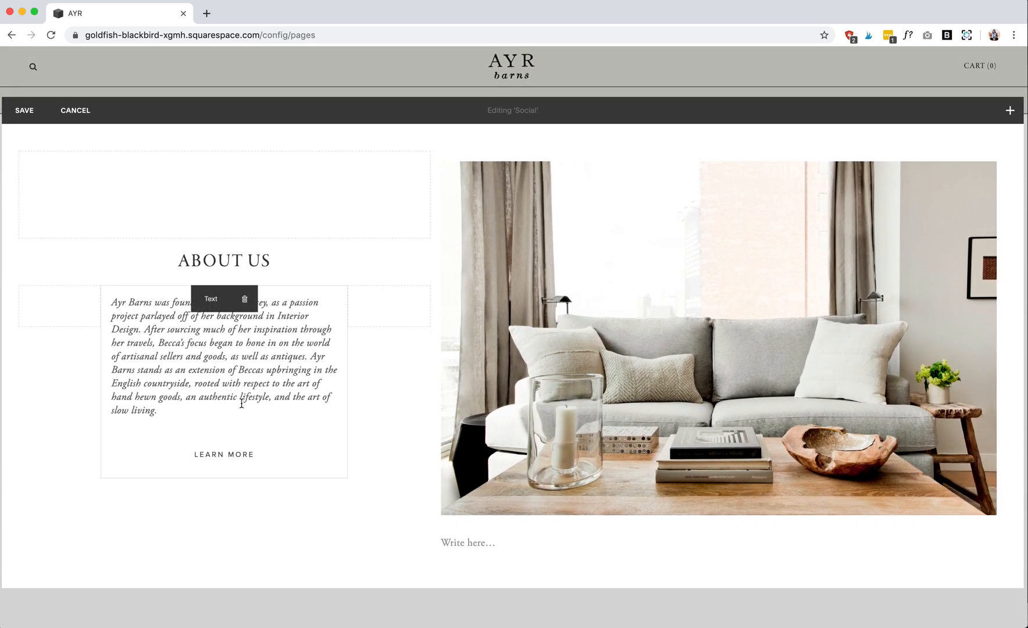
left_click_drag(242, 402, 178, 355)
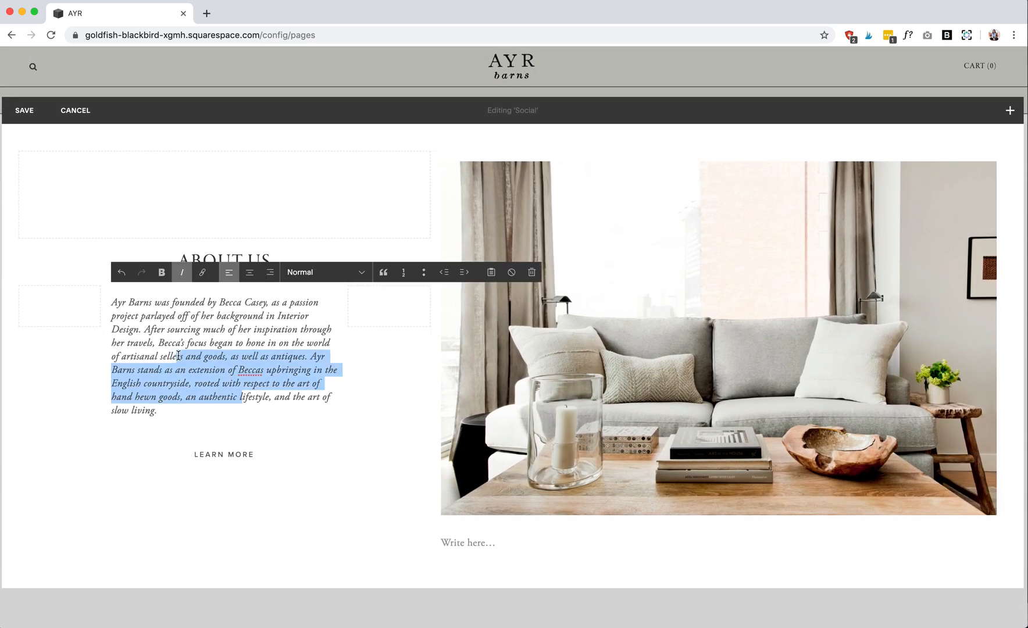
left_click(19, 122)
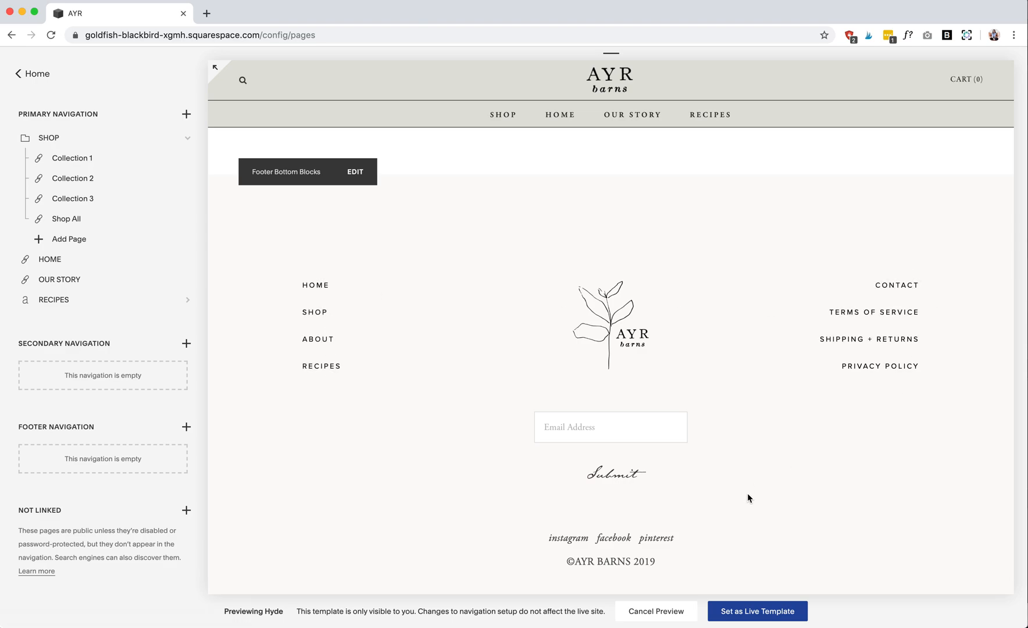
- Open the Terms of Service page from the footer and examine its text in full-width preview
left_click(882, 314)
left_click(215, 67)
scroll(235, 379, "down", 8)
scroll(235, 379, "up", 10)
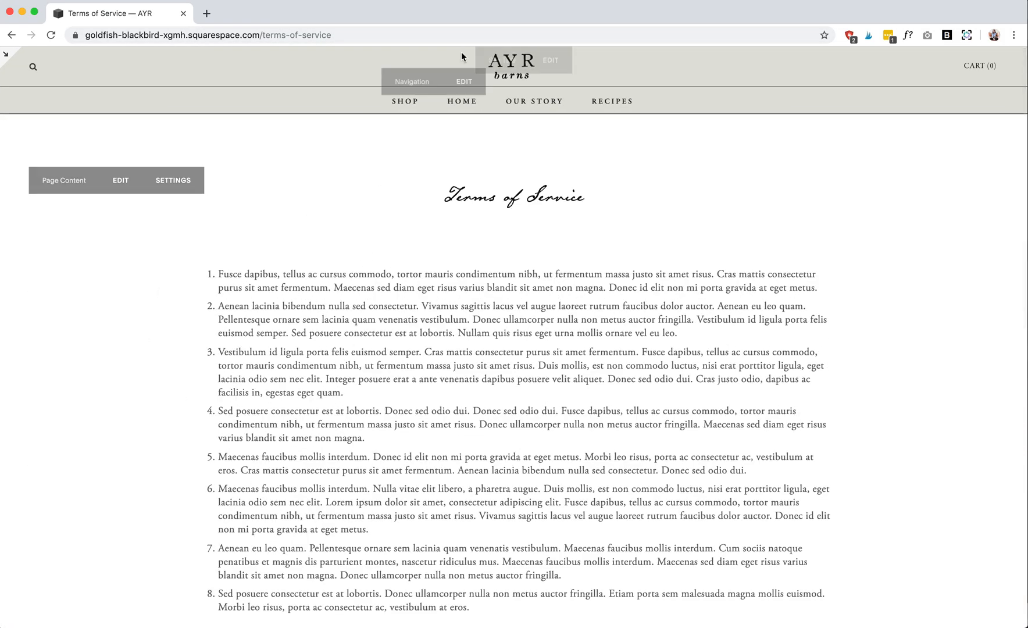
- Return to the Home page and examine the instagram, facebook and pinterest links in its footer
left_click(464, 102)
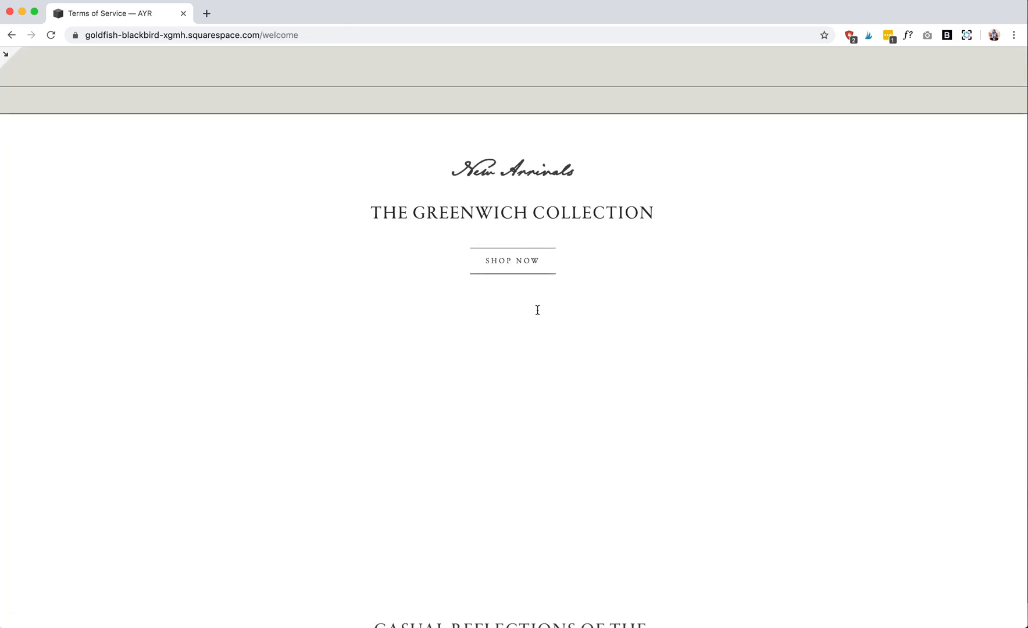
scroll(544, 367, "down", 10)
scroll(546, 370, "down", 15)
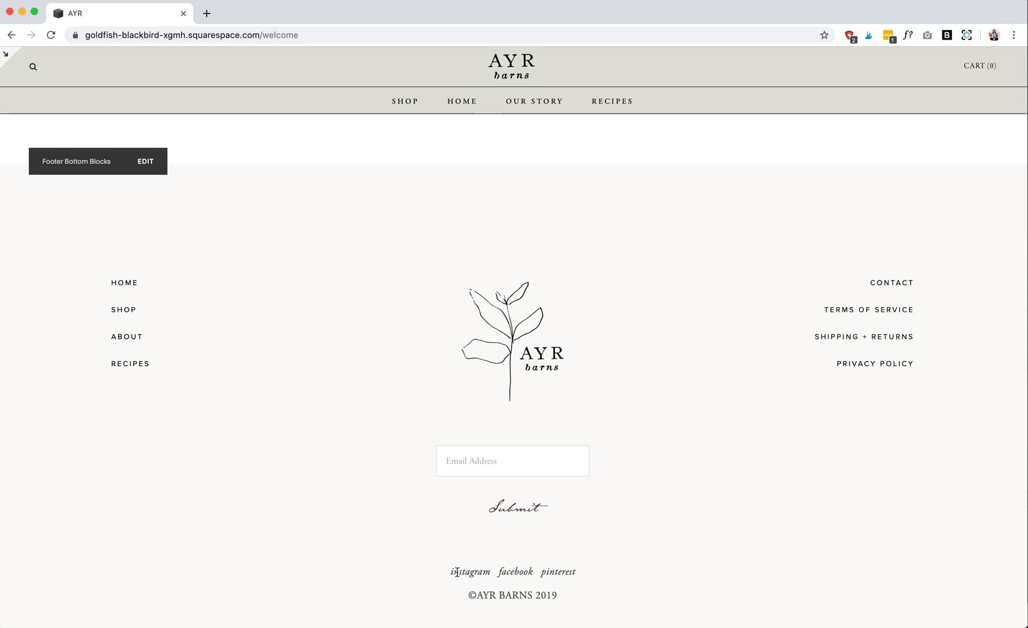
left_click_drag(469, 573, 589, 575)
left_click(603, 571)
- Open the footer bottom blocks for editing and enter /INSTAGRAM.COM/ARYBARNS as the link for the instagram text
left_click(146, 174)
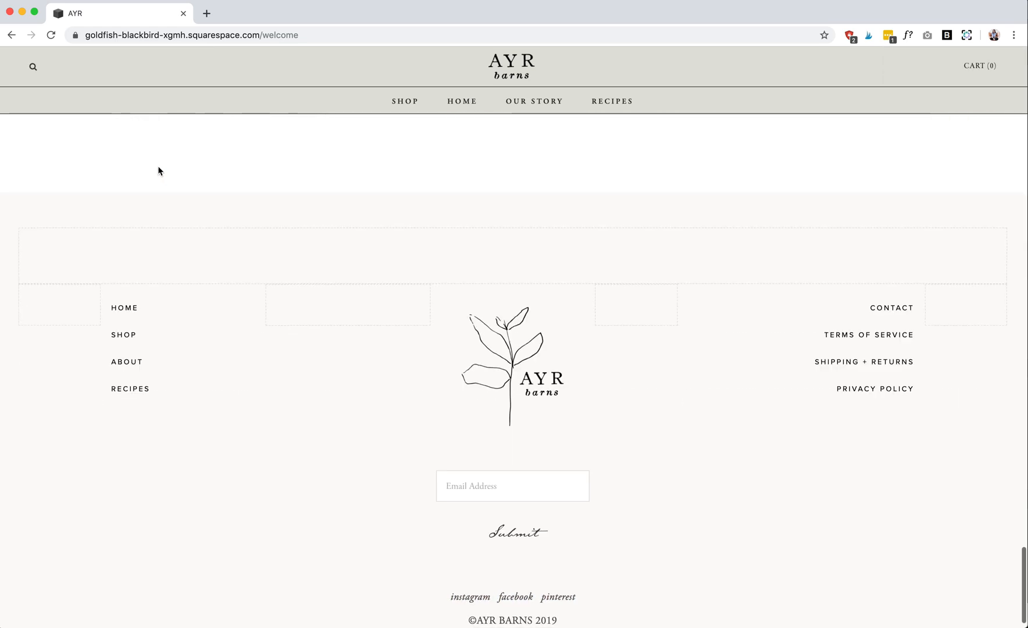
left_click(618, 566)
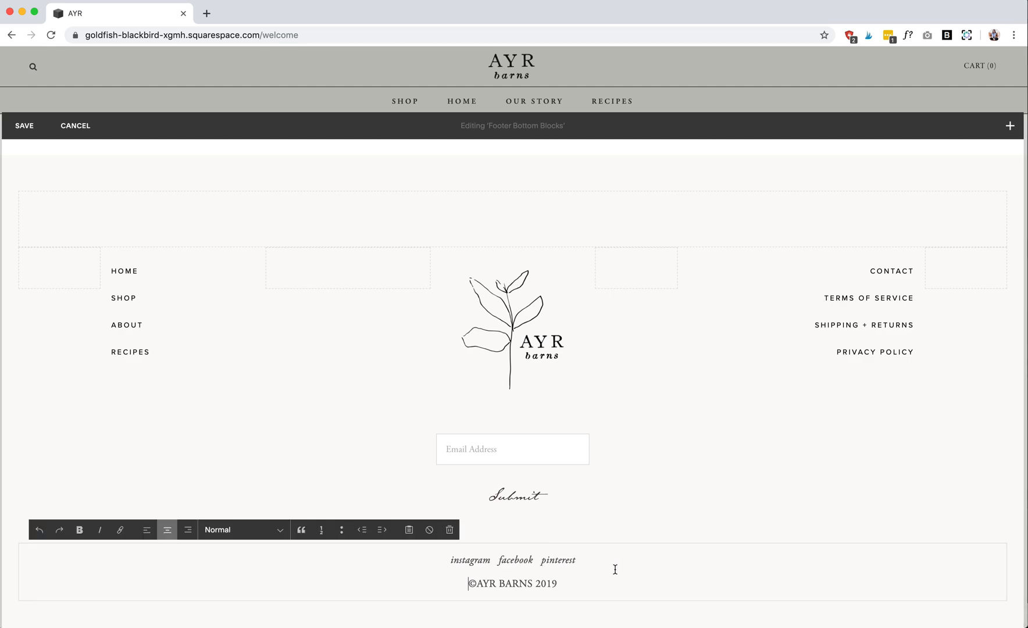
left_click_drag(491, 563, 415, 562)
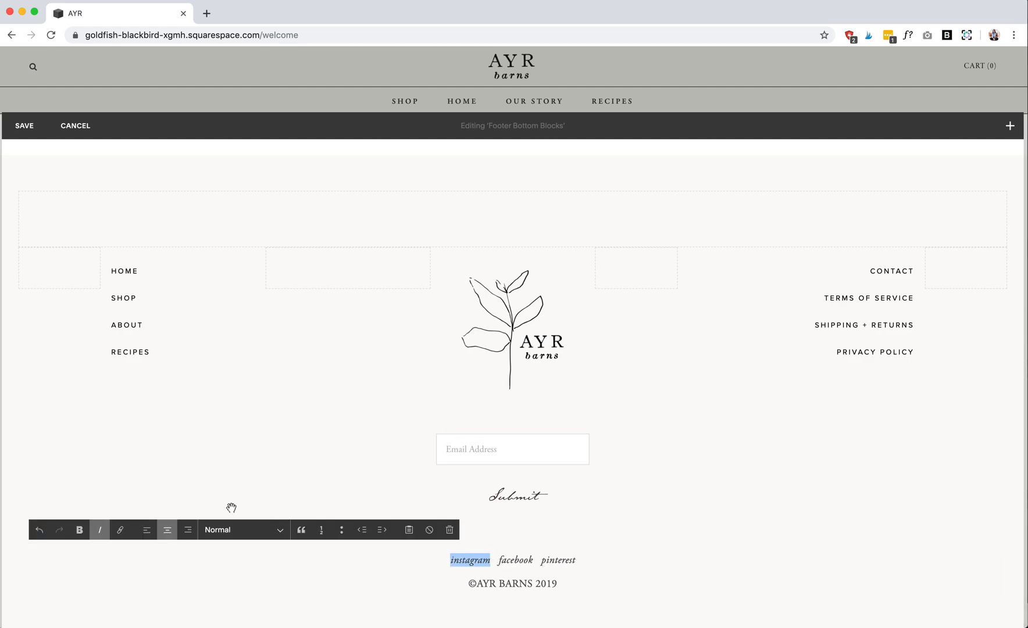
left_click(120, 531)
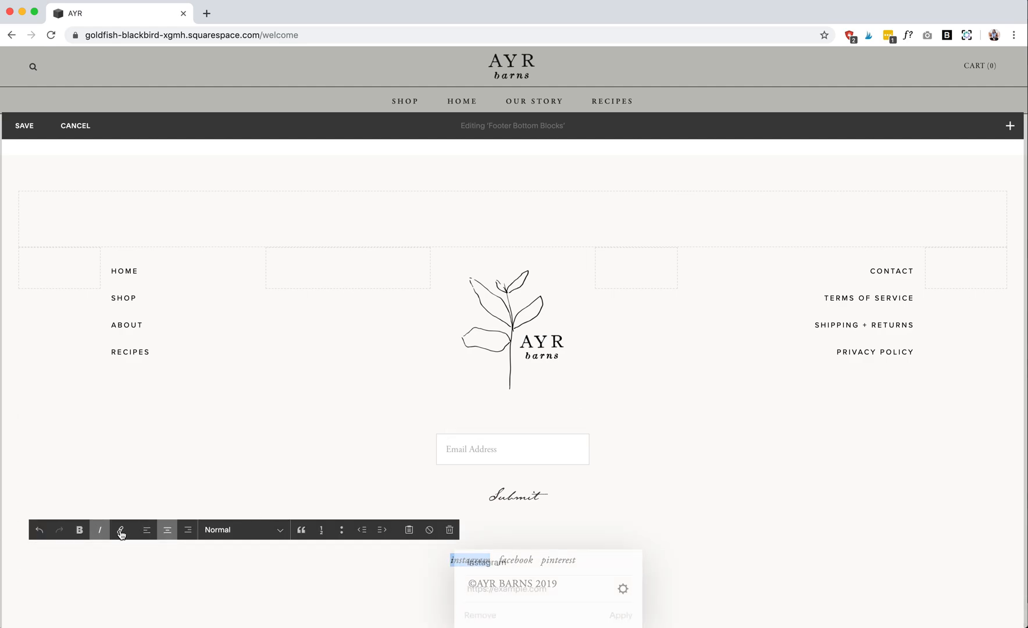
type("/INSTAGRAM.COM/ARYBARNS")
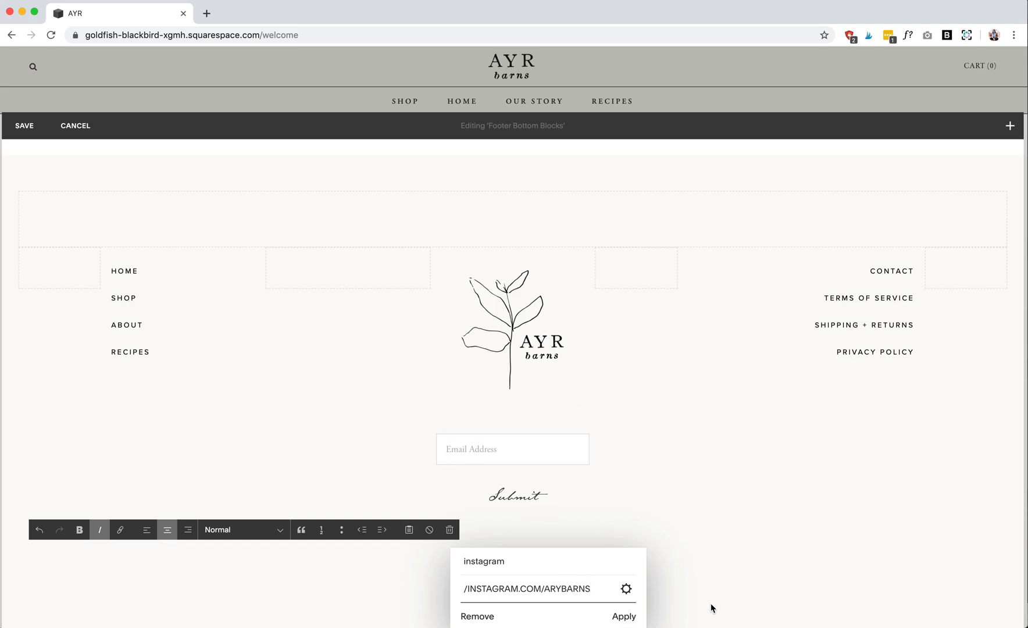
- Remove the link from the instagram text and save the footer bottom blocks
left_click(471, 619)
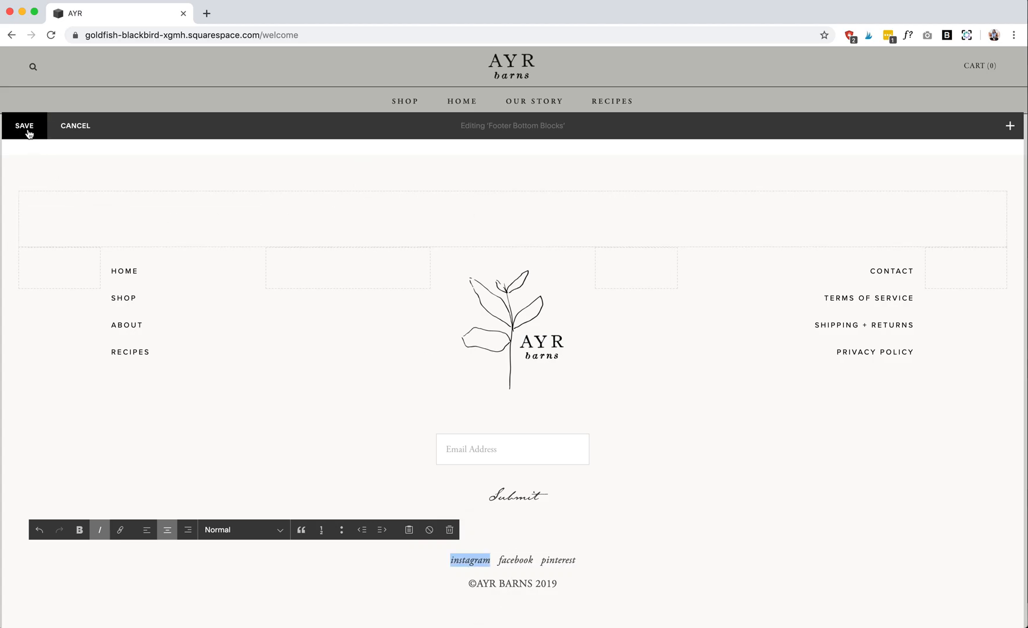
left_click(25, 126)
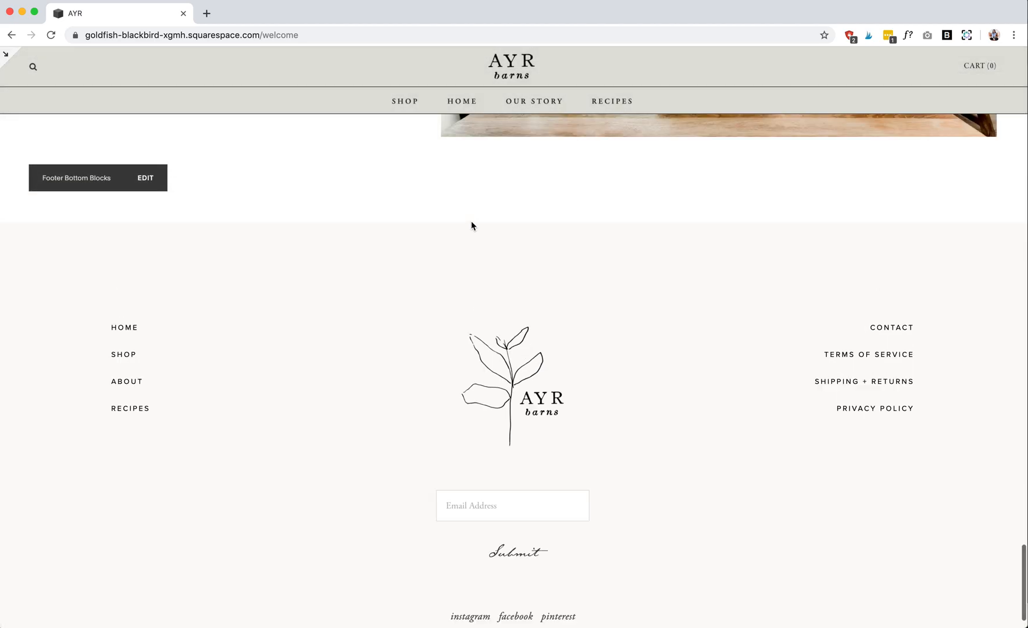
- Look over the Home page once more and open the Our Story page from the site navigation
scroll(471, 225, "up", 15)
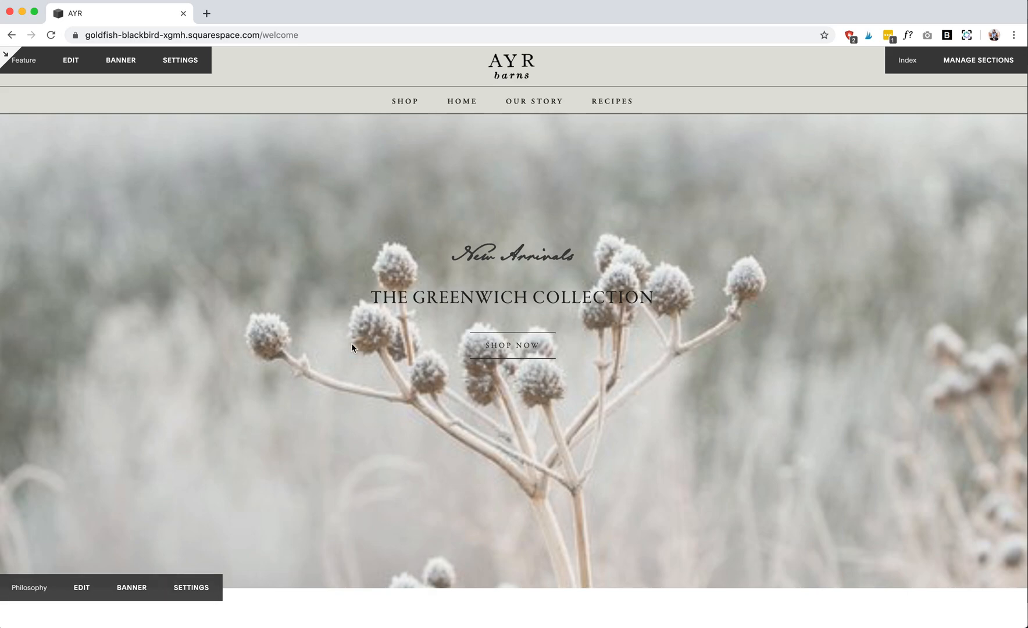
scroll(361, 317, "down", 12)
scroll(361, 316, "up", 2)
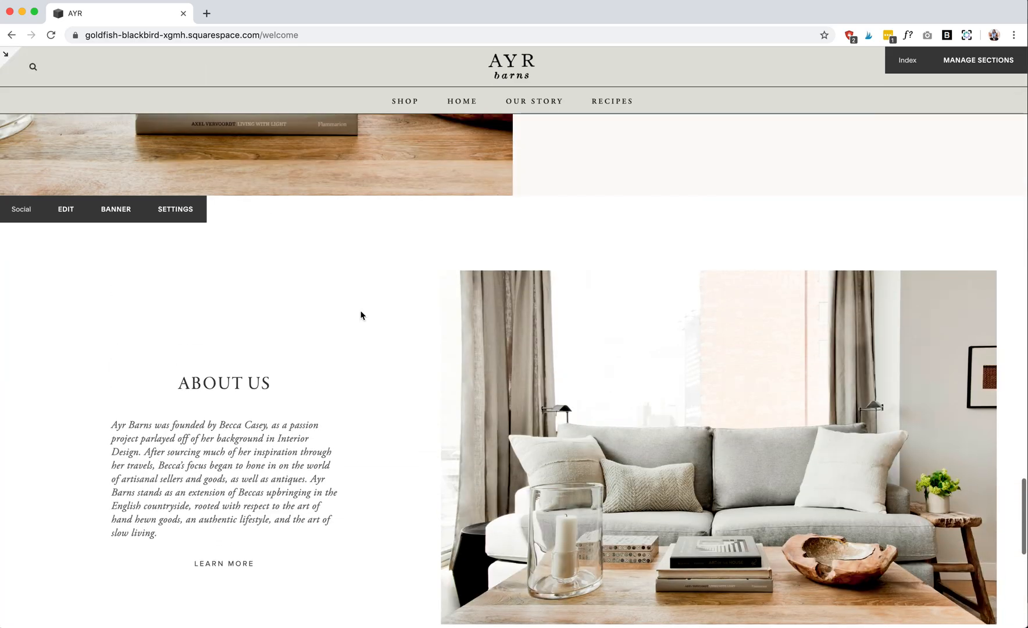
mouse_move(477, 100)
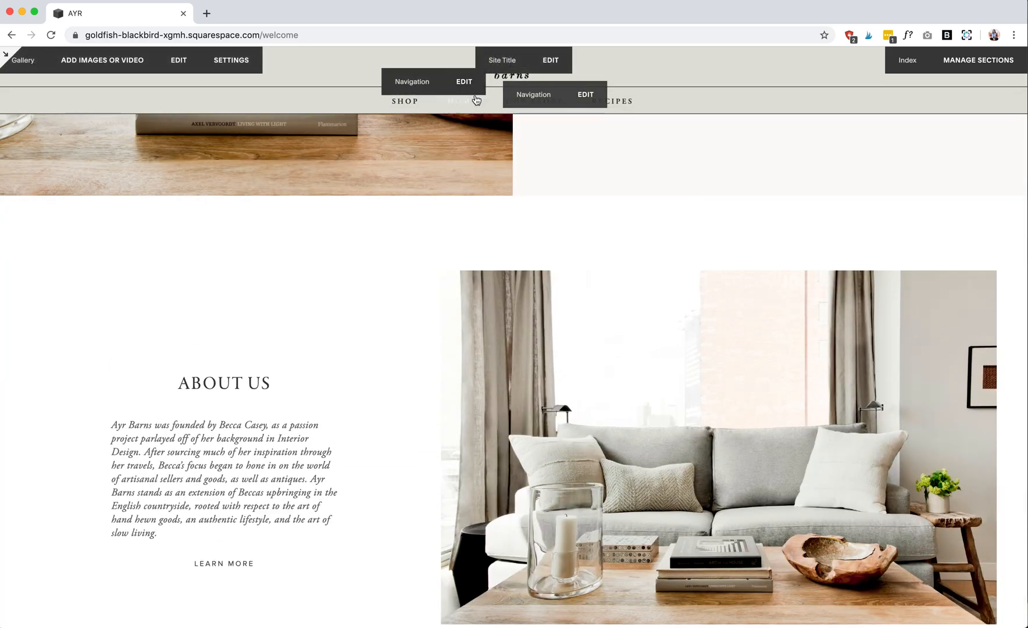
left_click(536, 110)
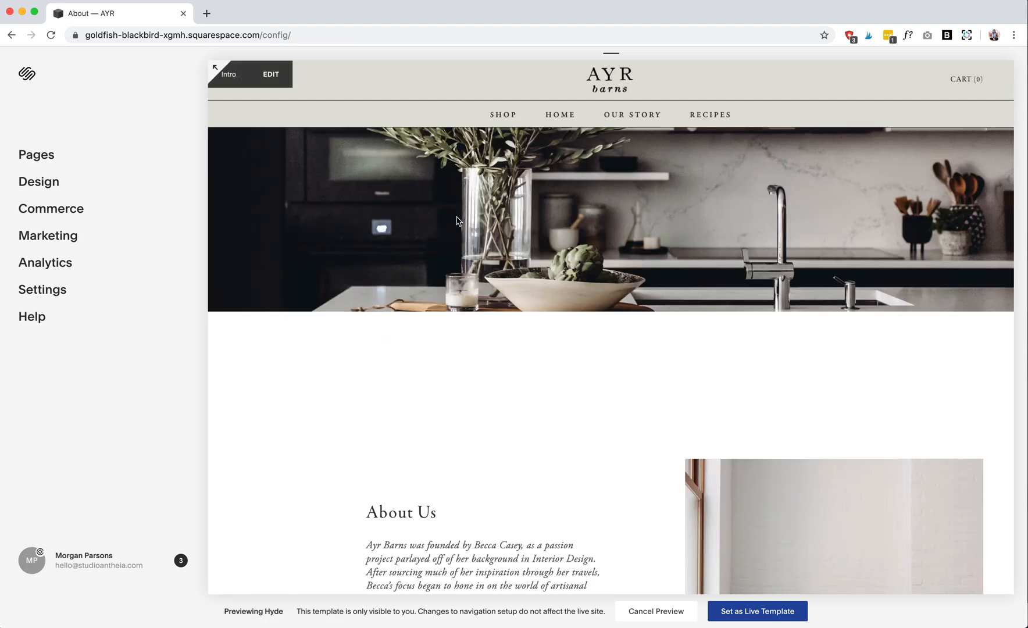
- Check the banner image in the About page's Media settings, then close the settings and examine the page
left_click(76, 156)
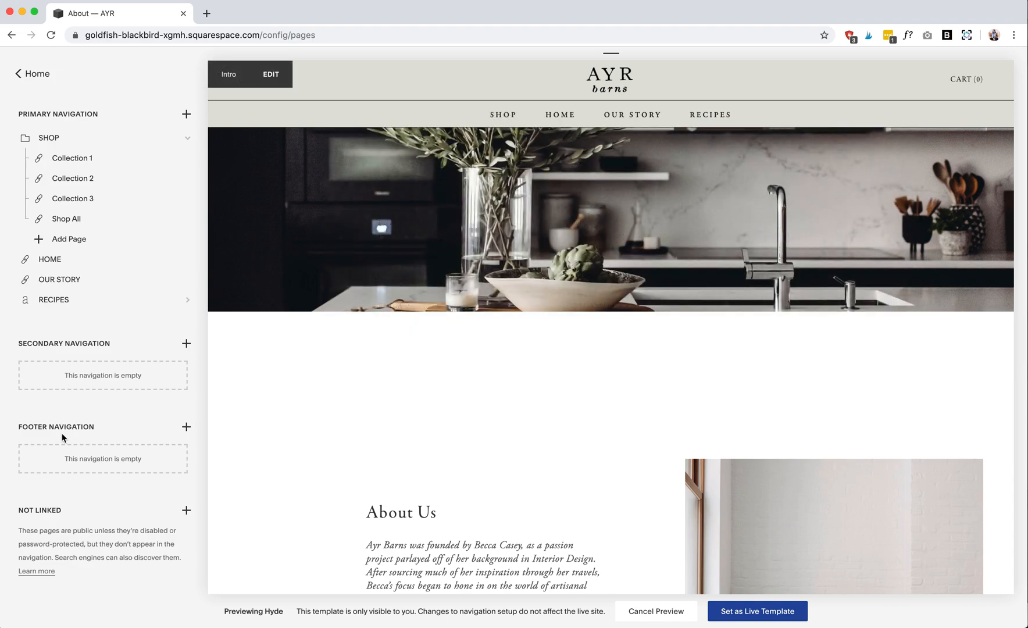
scroll(63, 437, "down", 10)
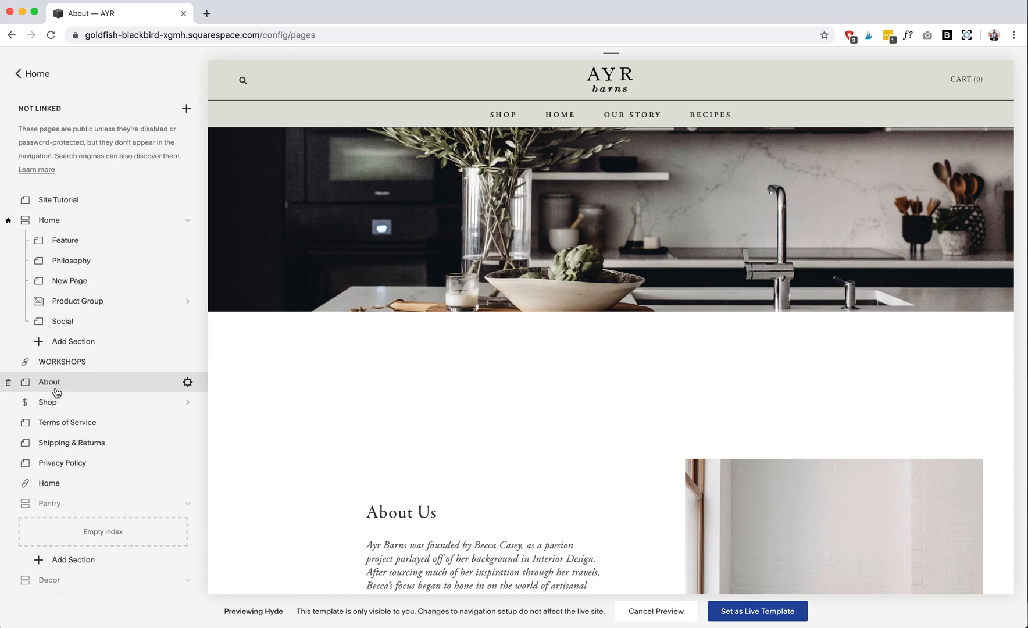
left_click(187, 381)
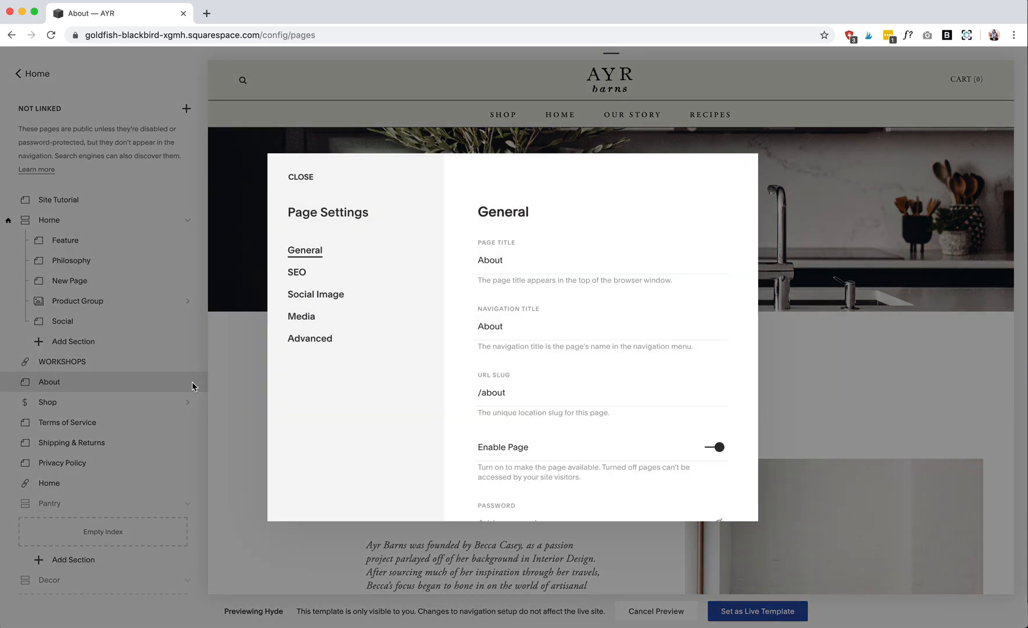
left_click(311, 324)
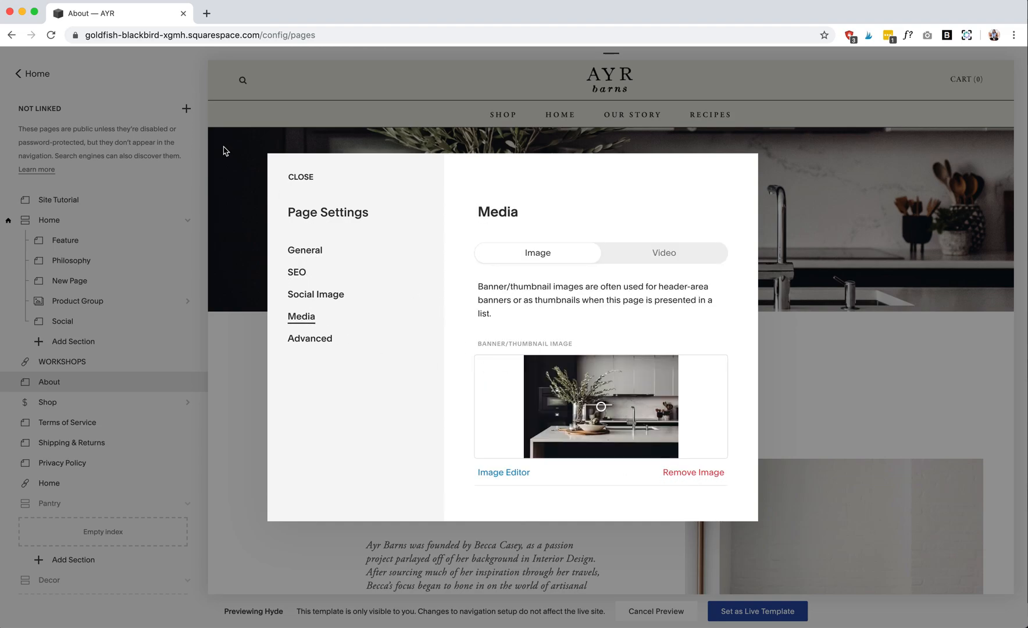
left_click(312, 176)
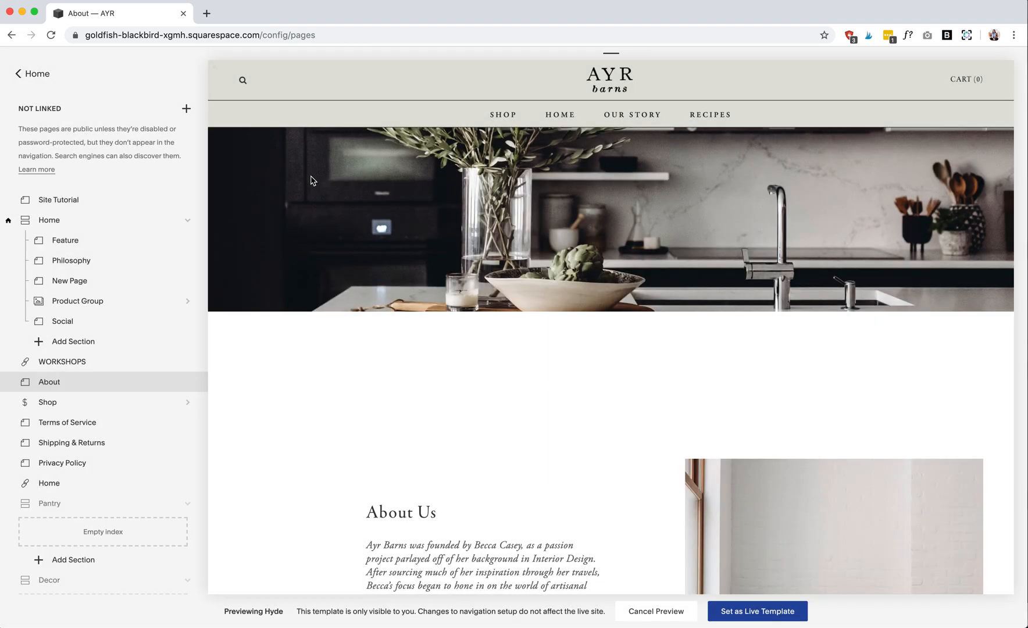
scroll(297, 273, "down", 3)
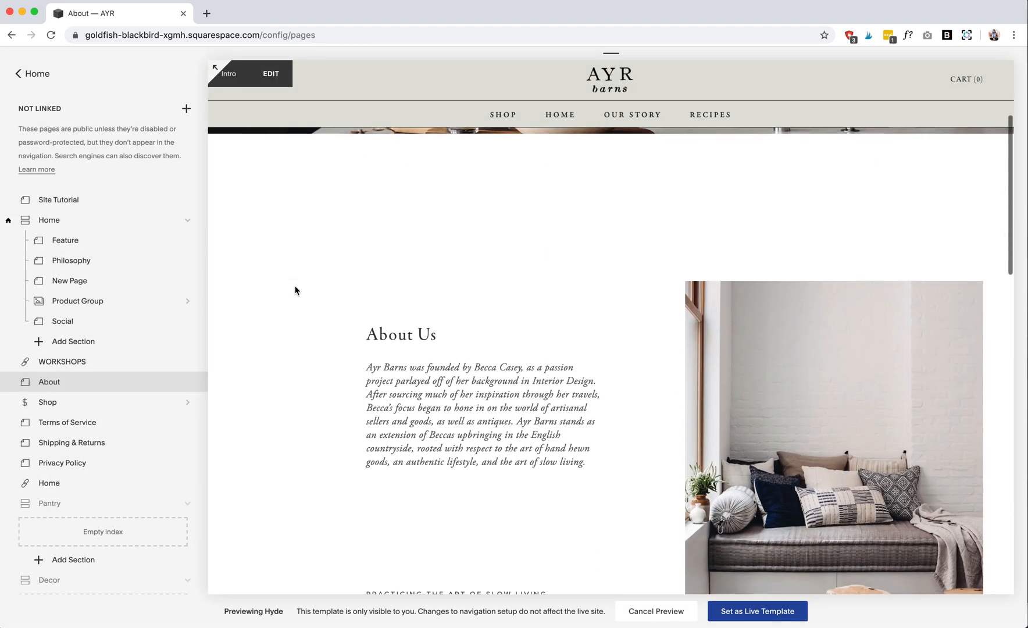
scroll(295, 290, "up", 3)
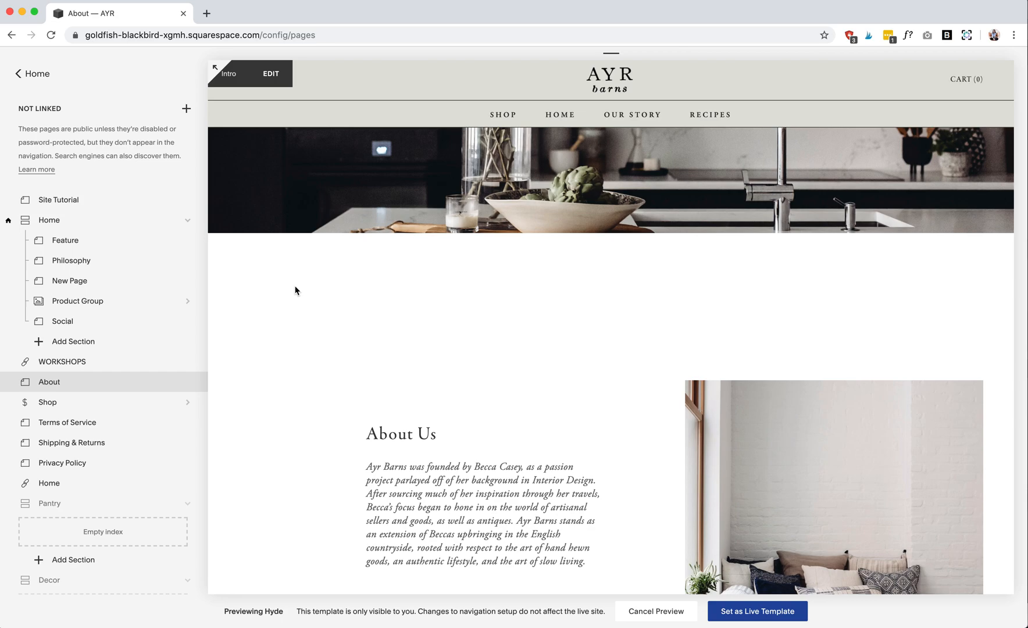
- Open the Recipes page in the preview and look through the site's list of pages
left_click(719, 121)
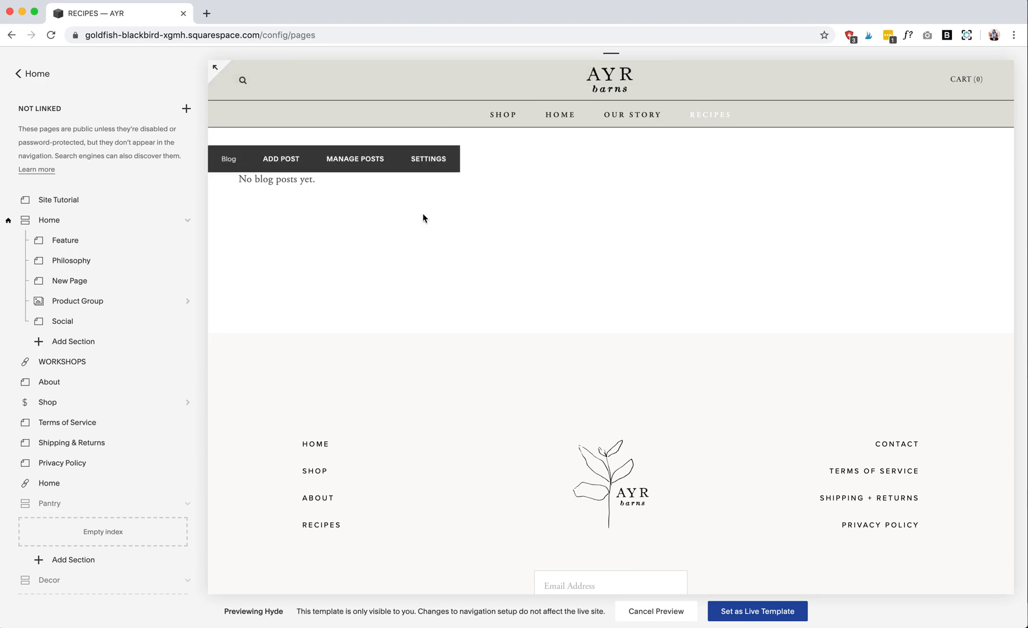
scroll(98, 327, "down", 5)
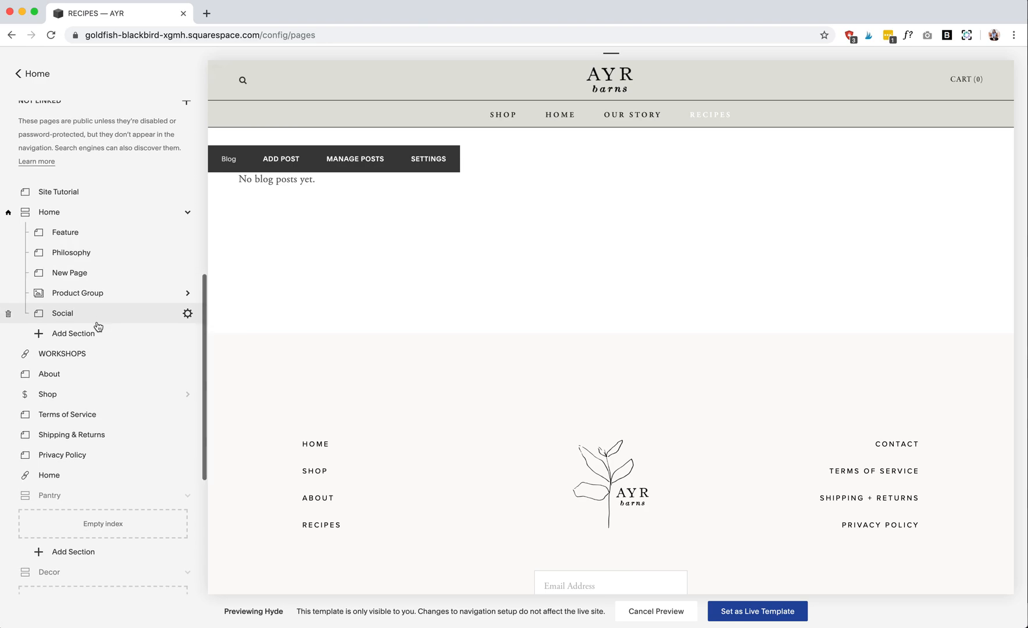
scroll(97, 326, "down", 2)
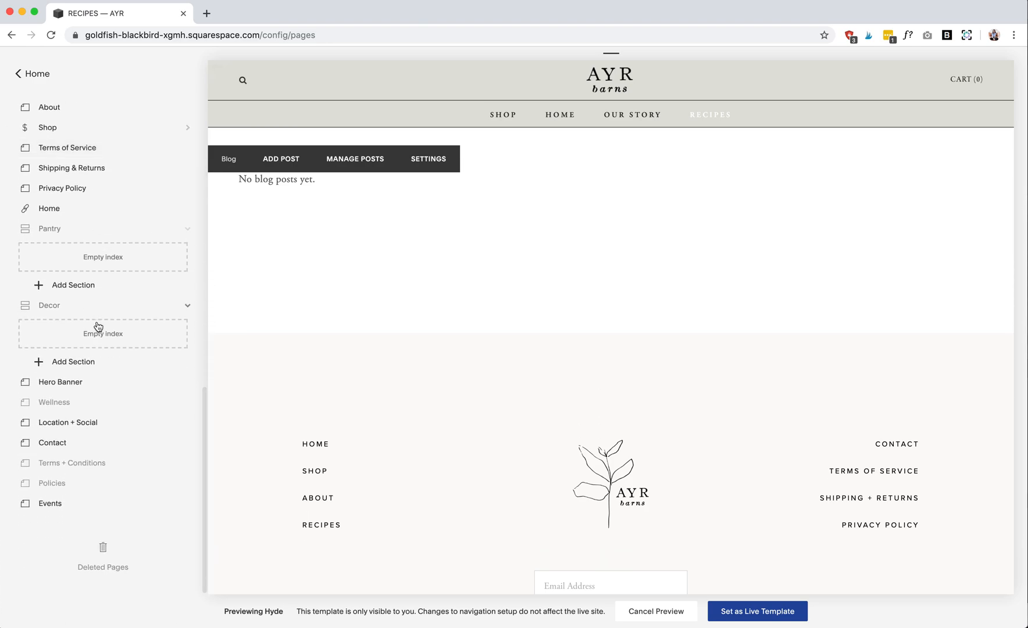
scroll(98, 327, "up", 10)
scroll(97, 323, "up", 1)
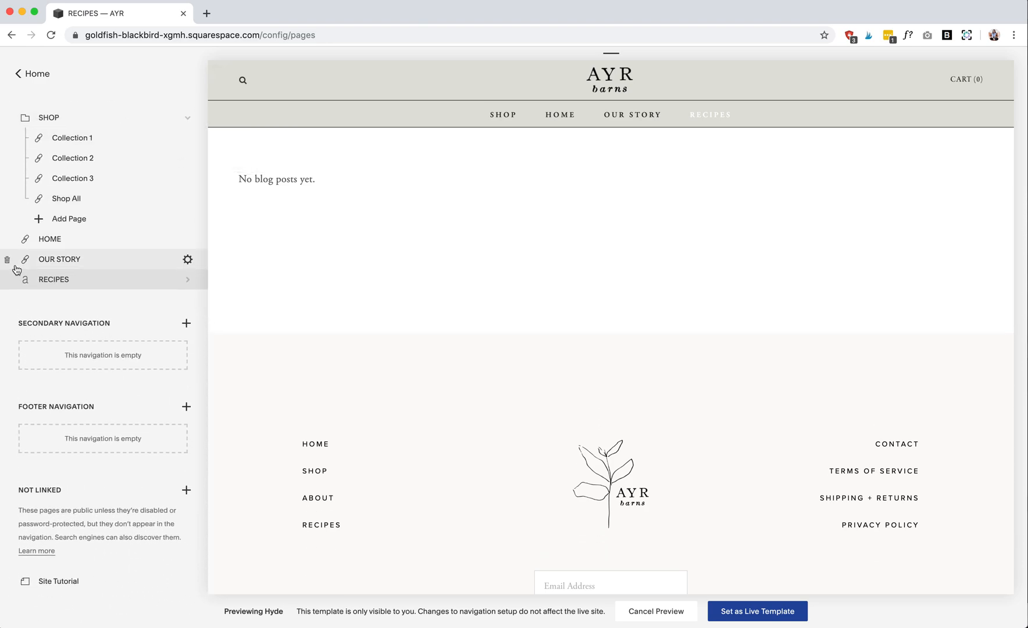
- Start a new post in the Recipes blog and check how content blocks are added to its body
left_click(71, 282)
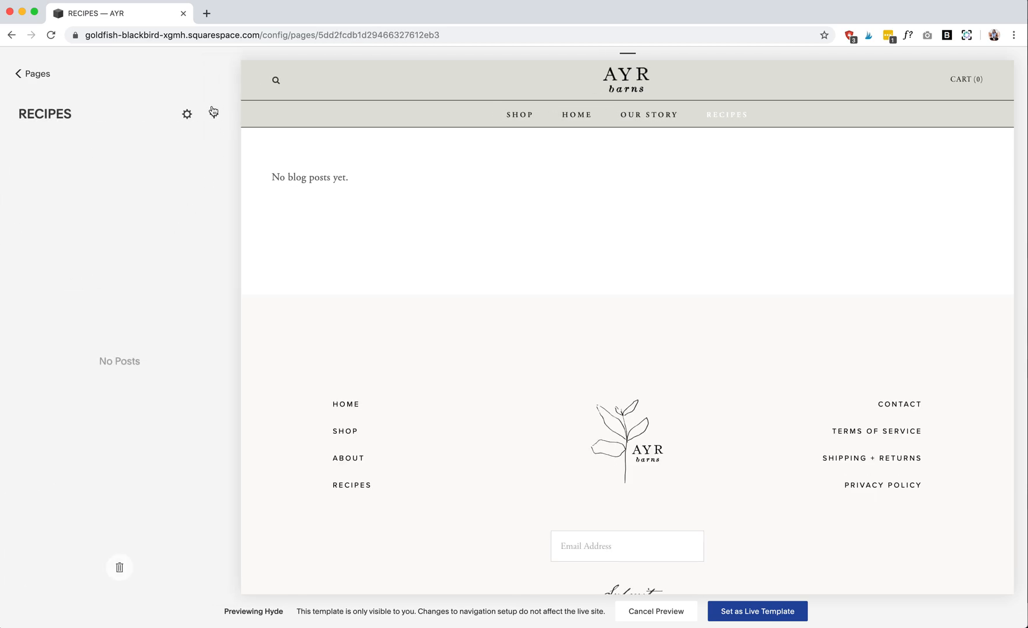
left_click(214, 114)
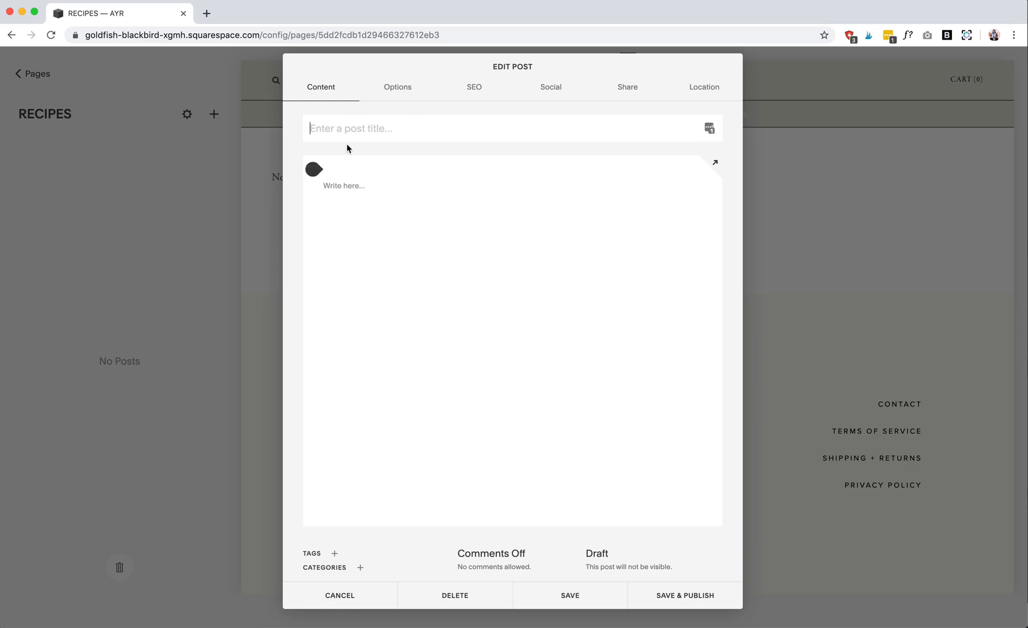
mouse_move(374, 186)
left_click(370, 186)
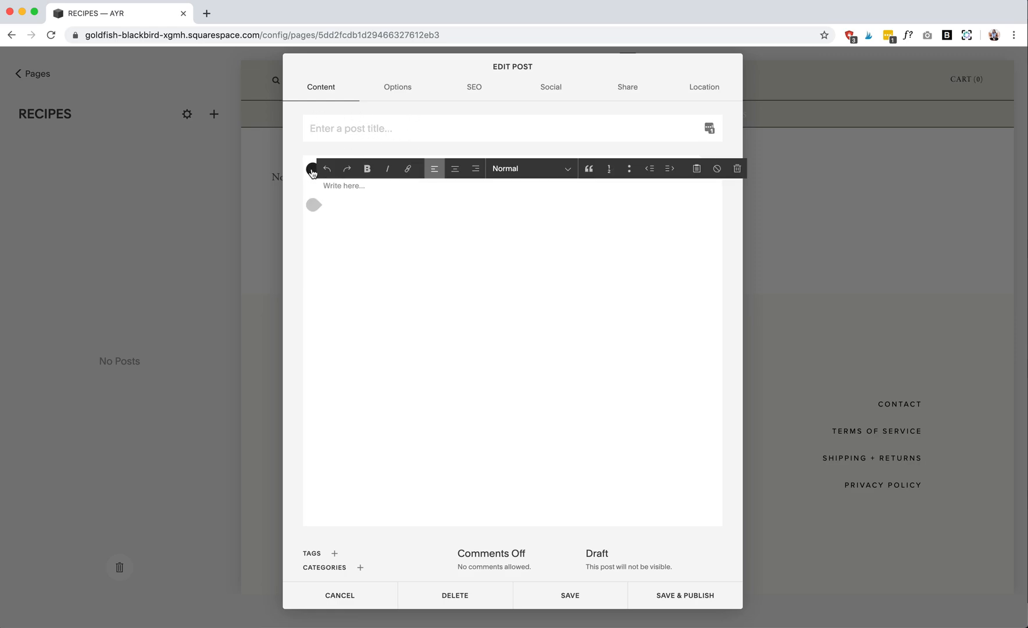
left_click(312, 169)
left_click(704, 283)
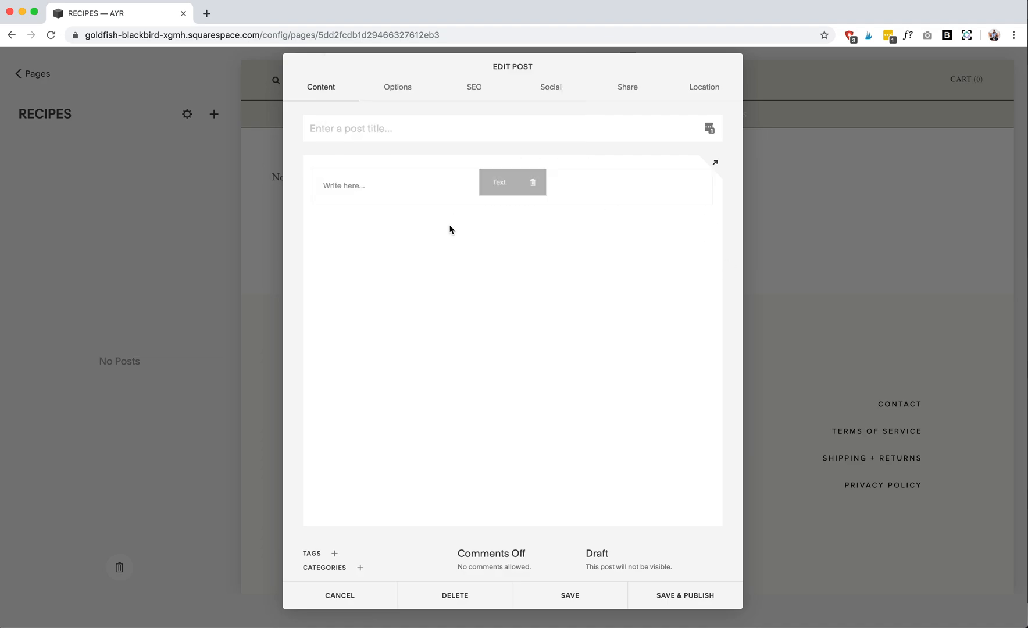
- Review the new post's Options settings, including the thumbnail image and excerpt, and cancel the post
left_click(398, 87)
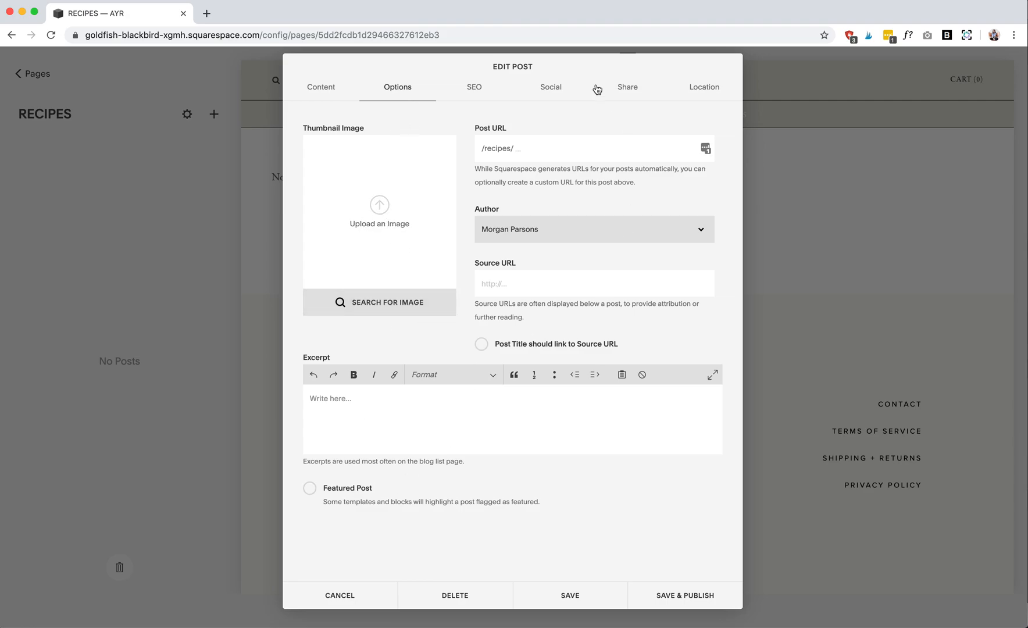
left_click(326, 92)
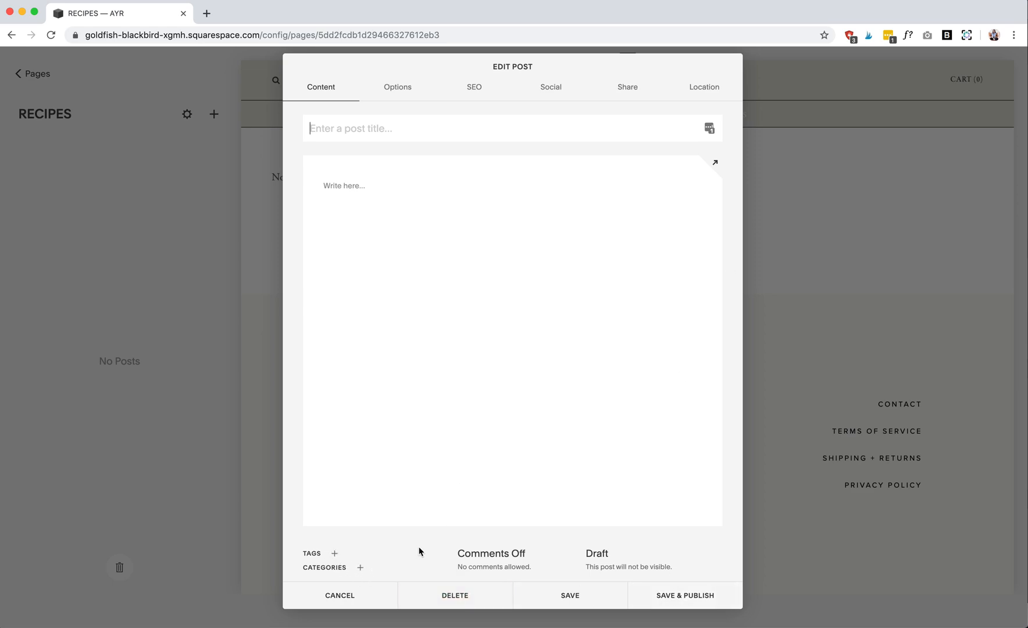
left_click(361, 597)
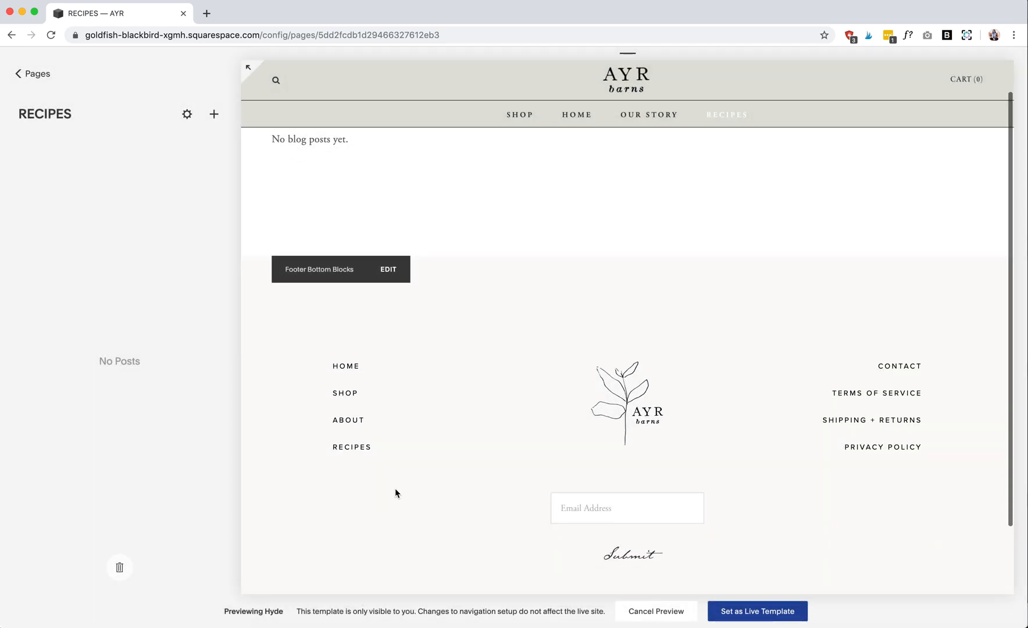
- Open the Shop page in the preview and return from the Recipes blog to the site's page list
mouse_move(544, 202)
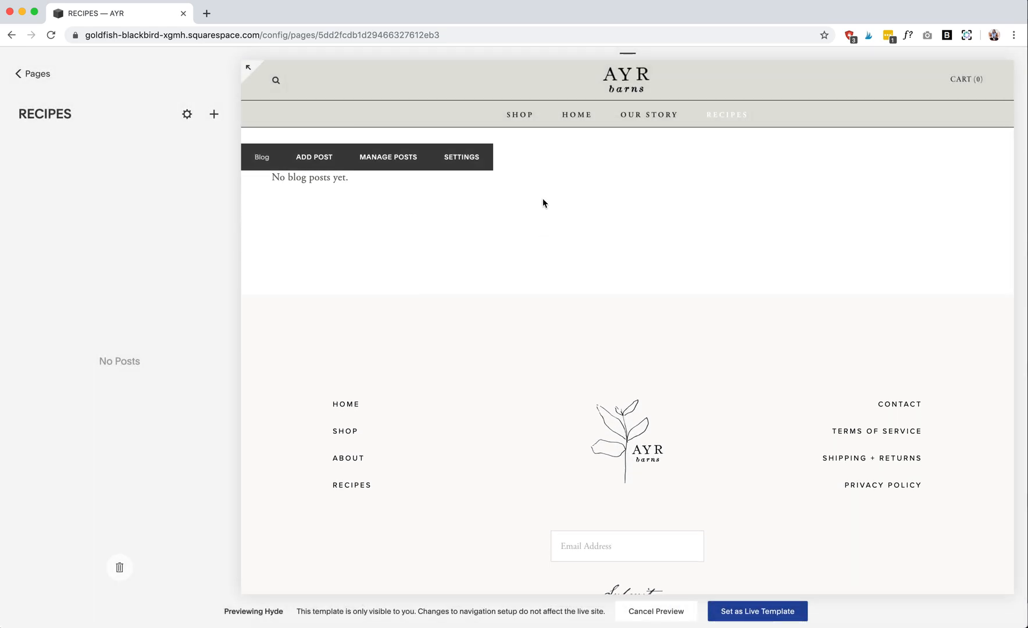
left_click(525, 119)
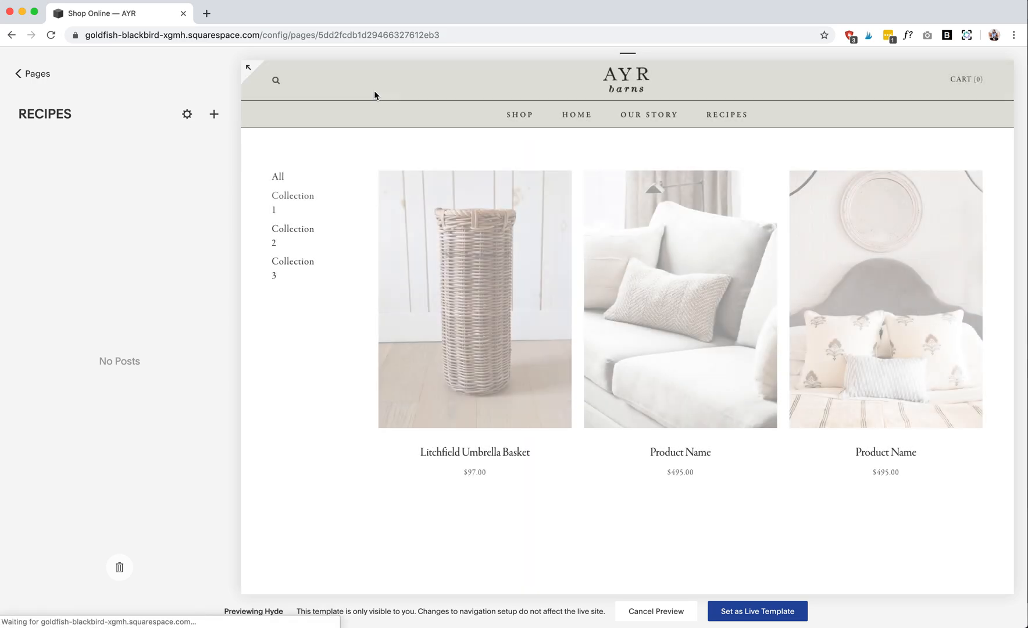
left_click(39, 75)
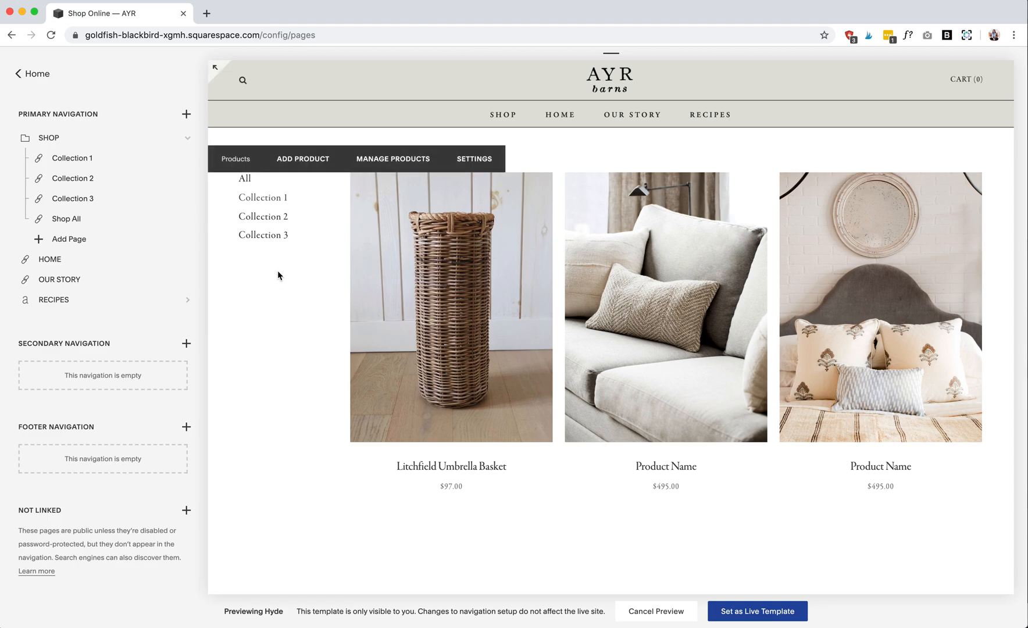
scroll(299, 327, "down", 2)
scroll(299, 327, "up", 2)
- Expand the Shop page to full-width preview and examine the Collection 1 products
left_click(215, 73)
scroll(282, 444, "down", 7)
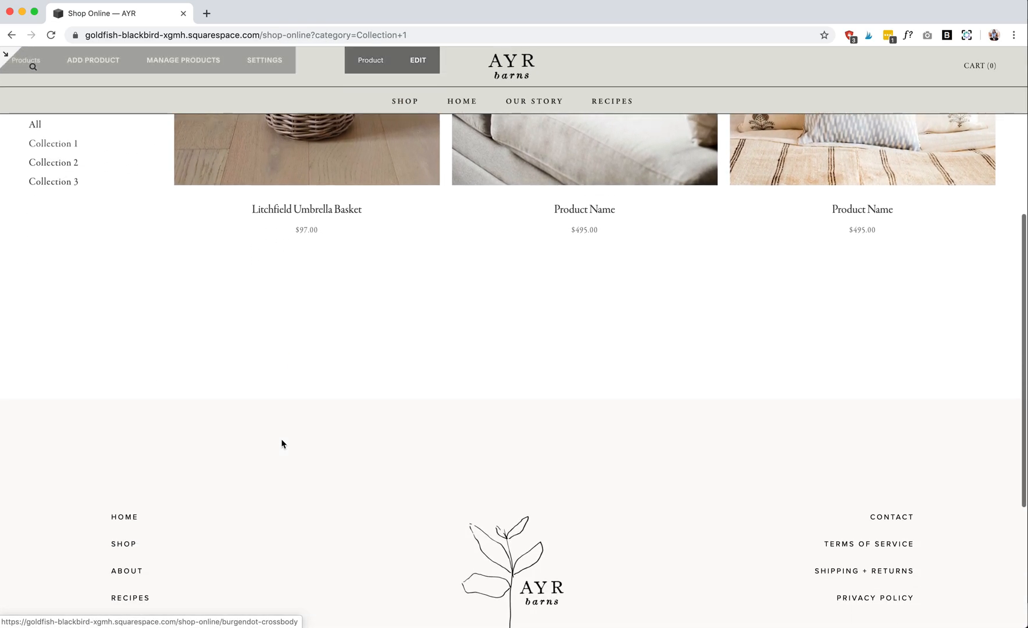
scroll(281, 444, "up", 9)
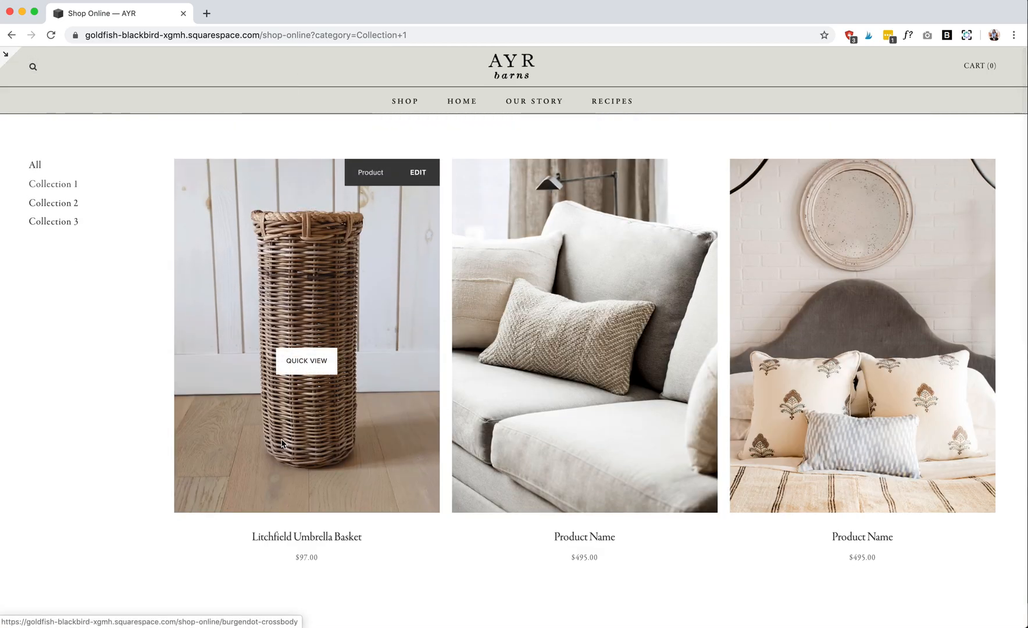
scroll(281, 444, "down", 3)
scroll(281, 443, "down", 5)
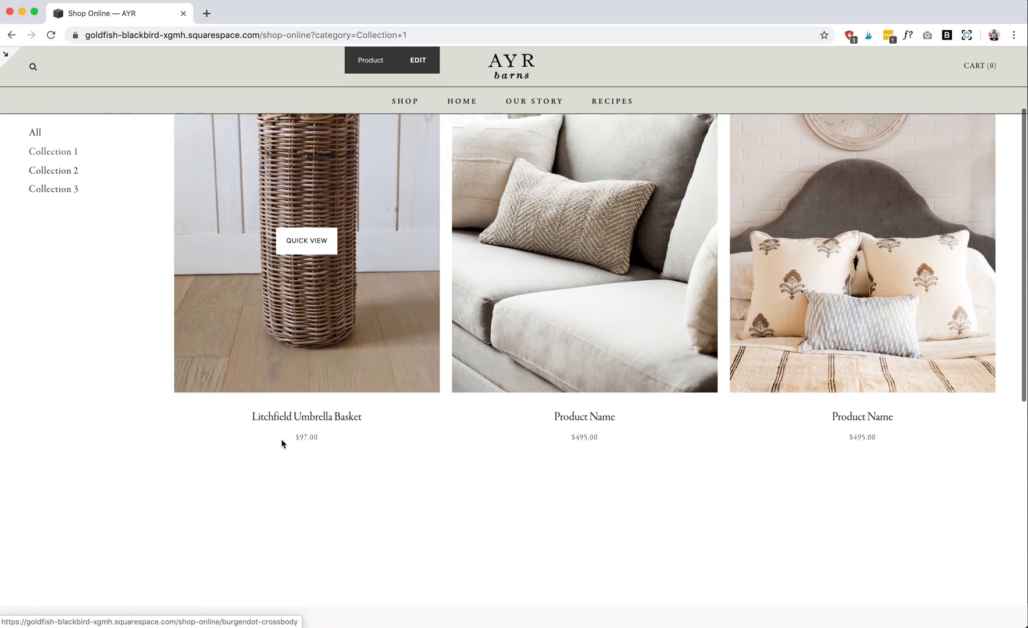
- Finish viewing the Collection 1 products, leave the full-width preview and open the store's Commerce inventory
scroll(282, 444, "down", 3)
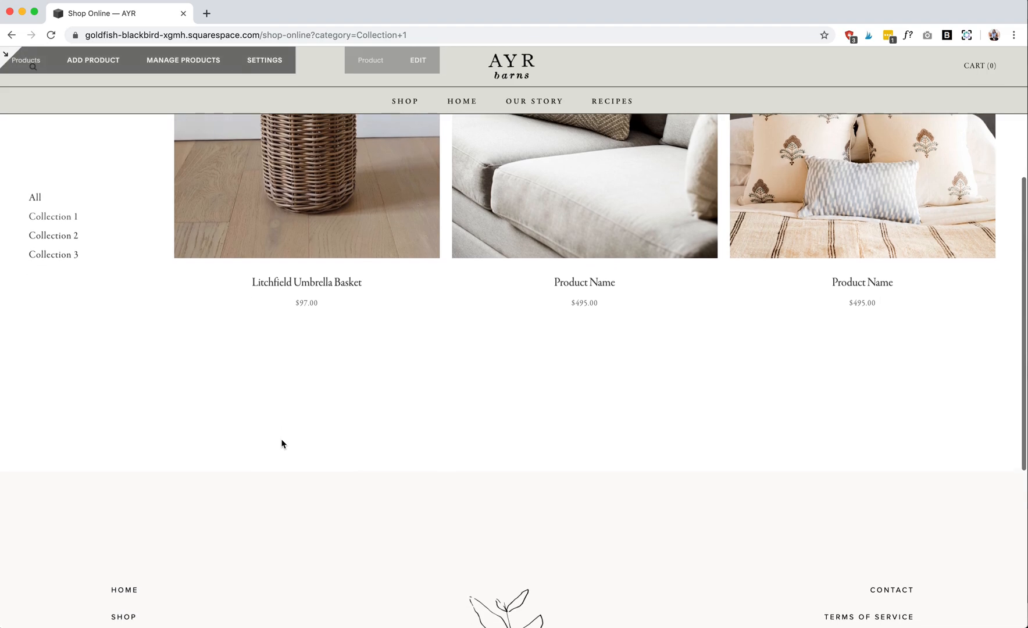
scroll(283, 443, "up", 10)
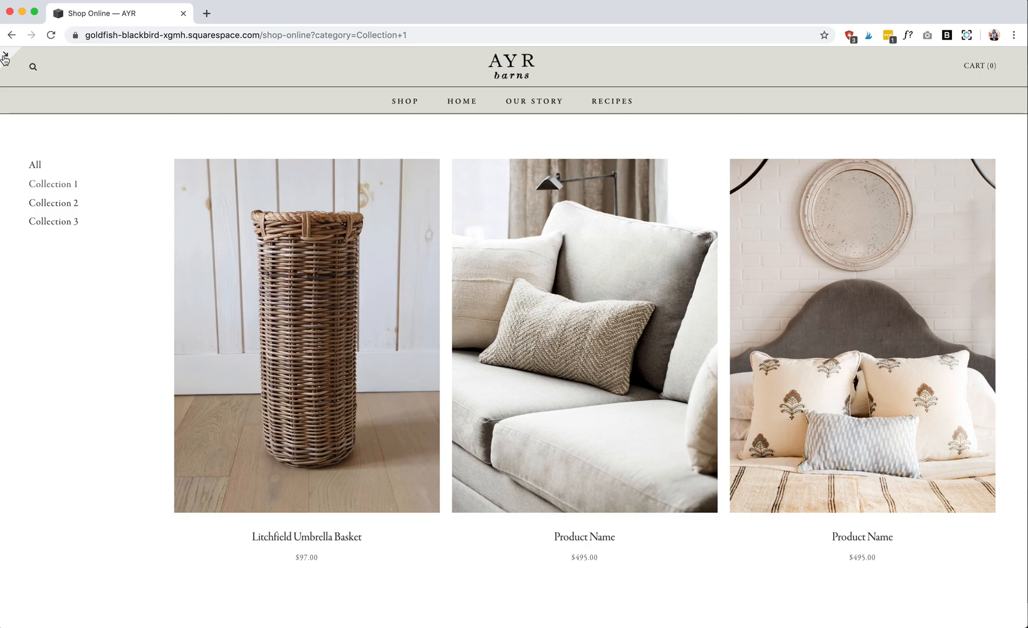
left_click(5, 56)
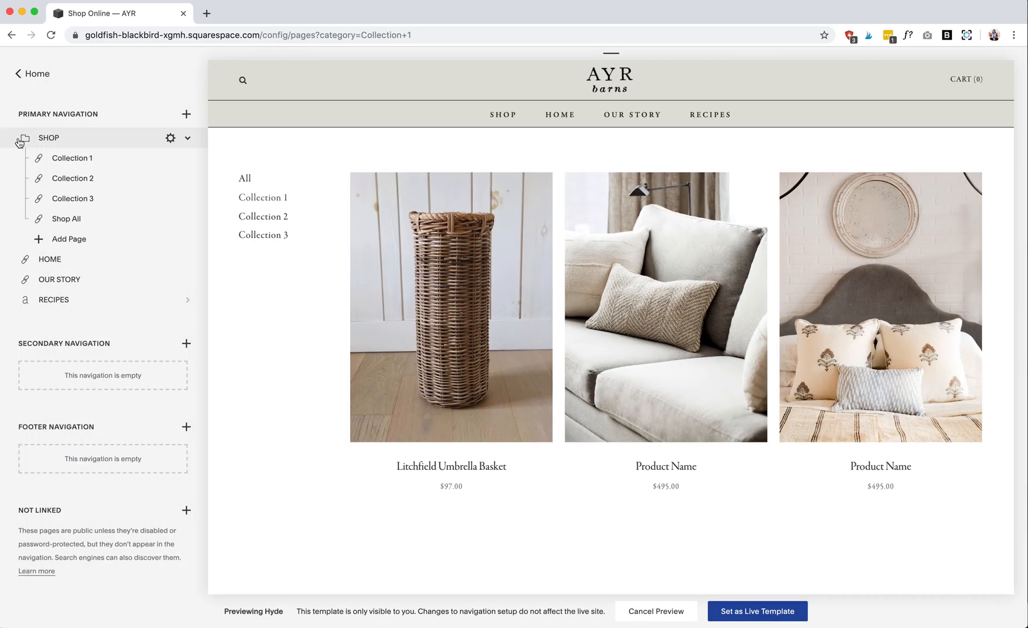
left_click(19, 74)
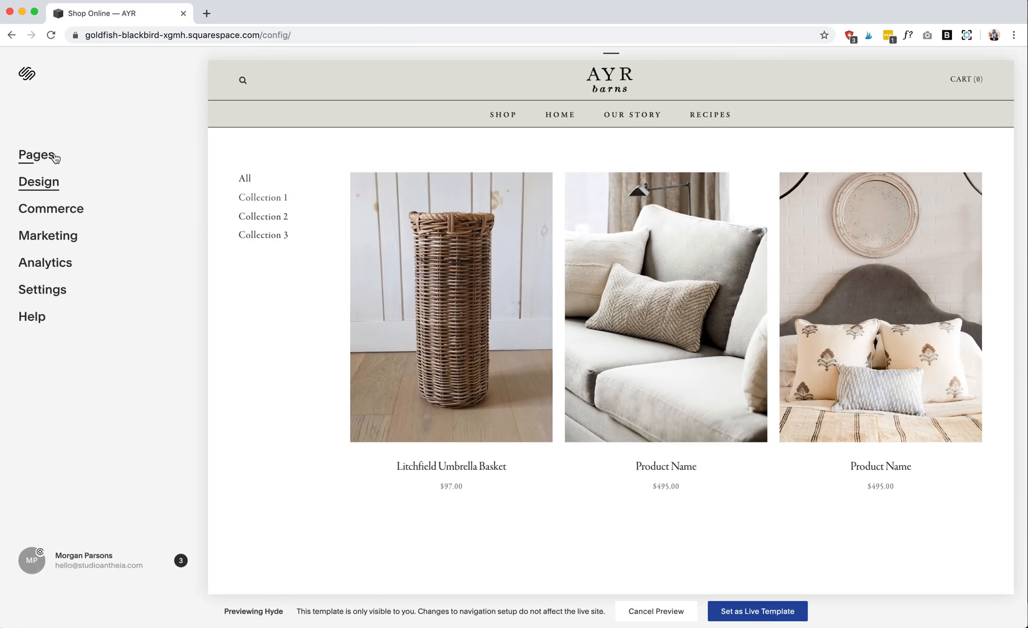
left_click(53, 218)
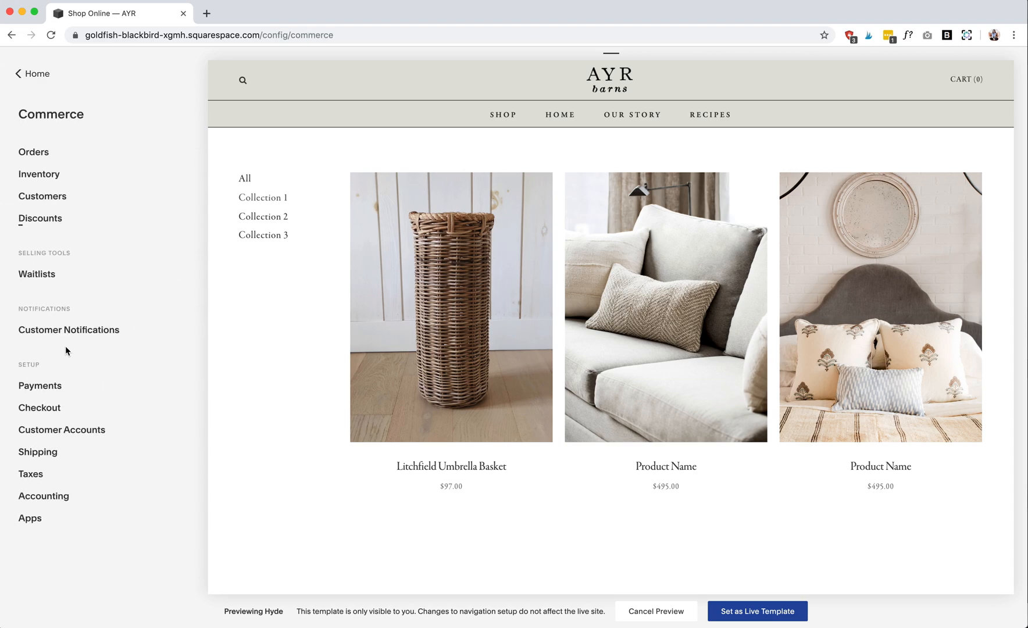
left_click(69, 176)
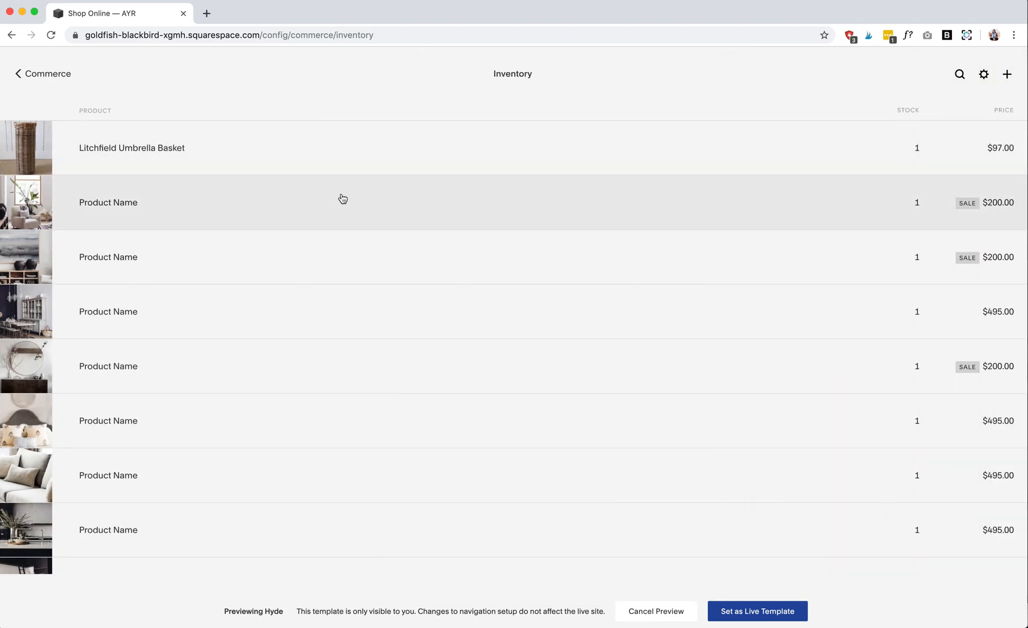
- Review the Litchfield Umbrella Basket's images, pricing and variants, additional info, form and options, and save the product
left_click(442, 151)
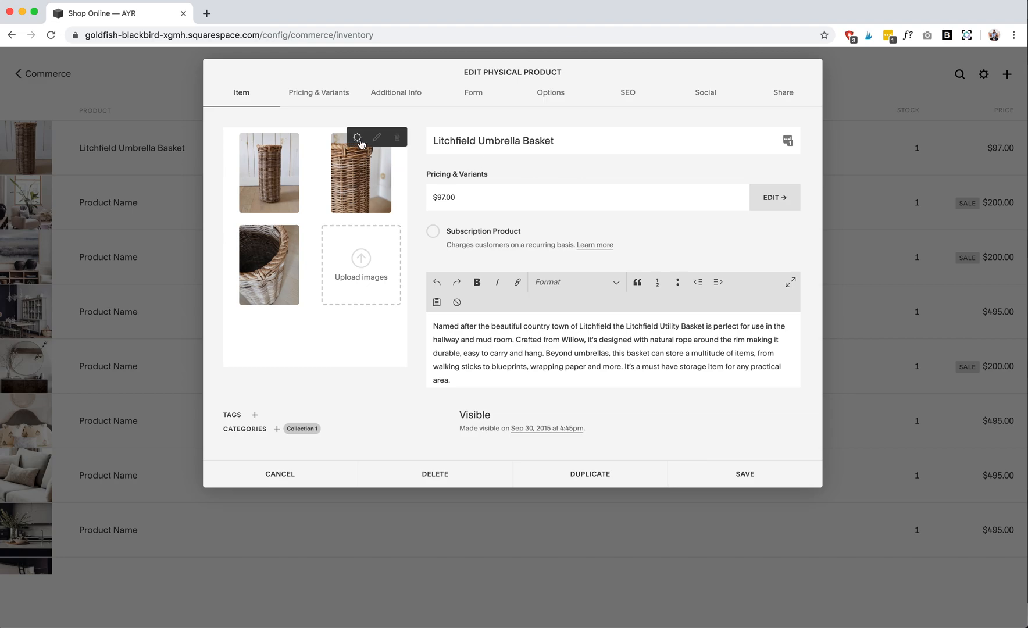
left_click(327, 97)
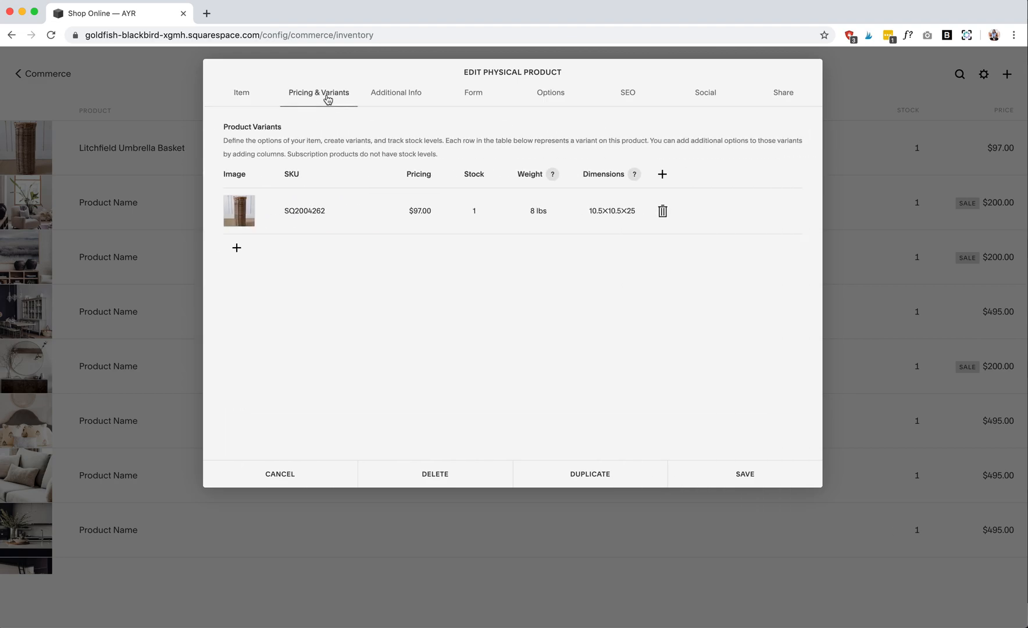
left_click(407, 98)
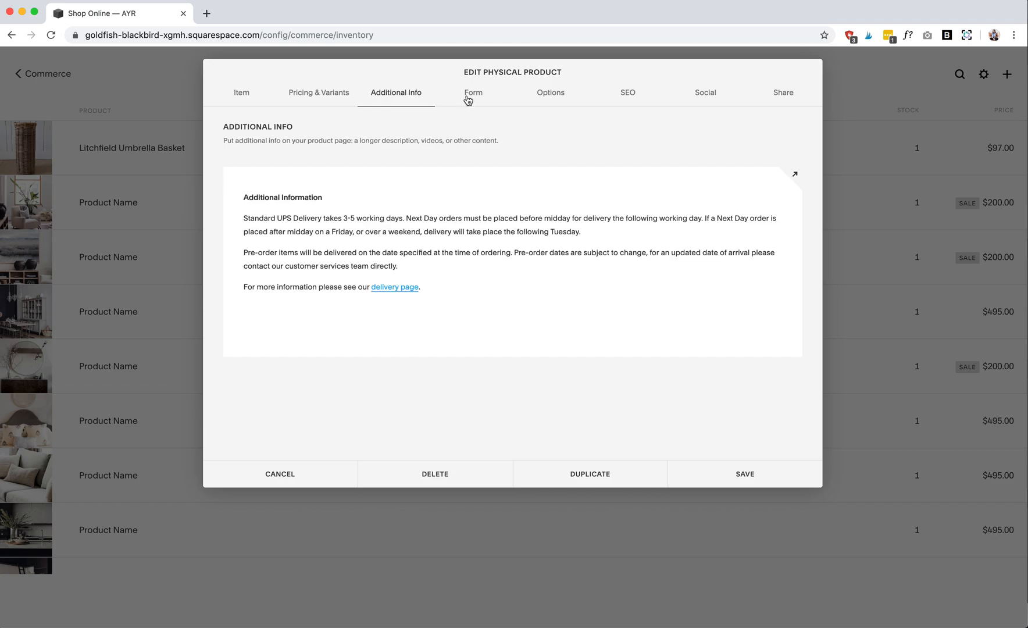
left_click(463, 100)
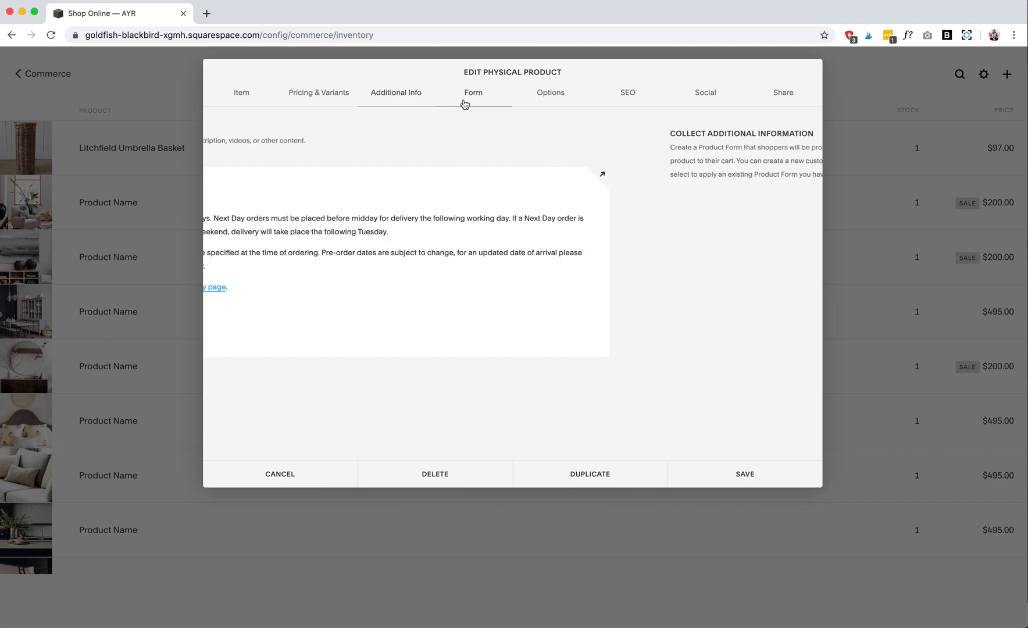
left_click(542, 97)
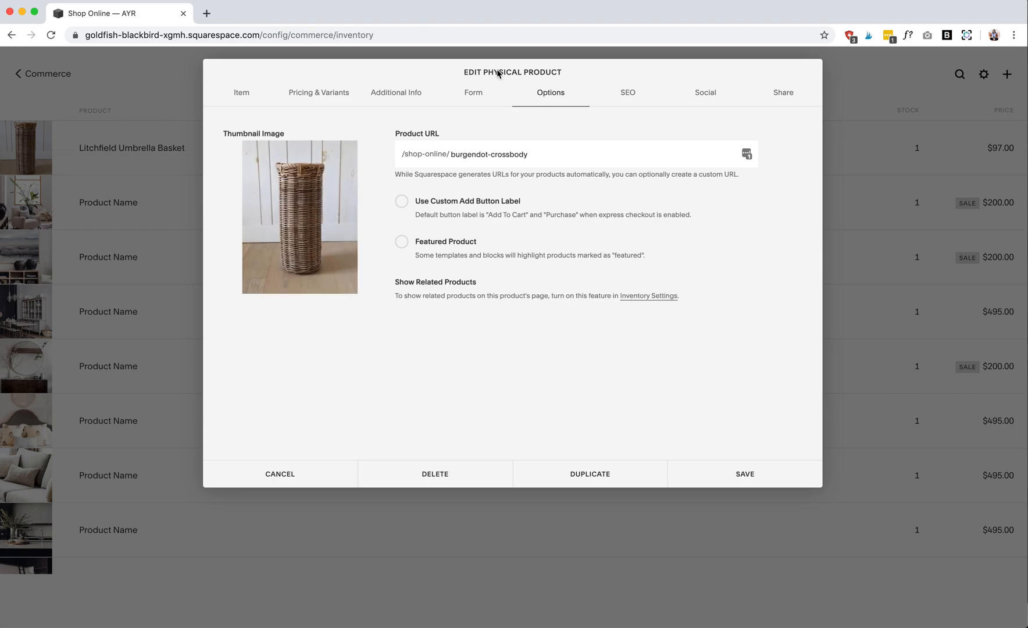
mouse_move(339, 192)
left_click(768, 477)
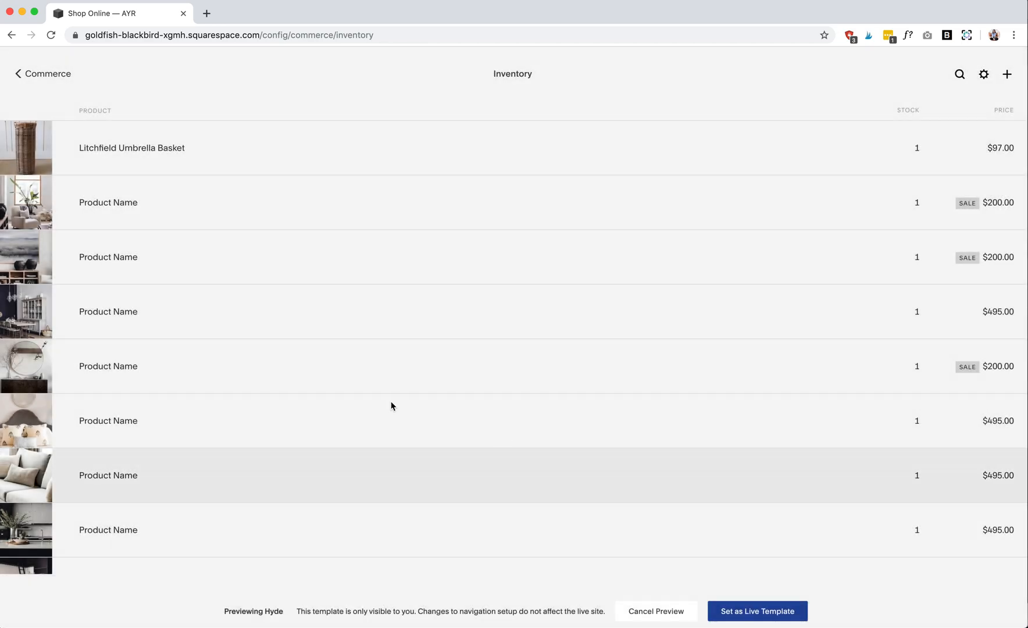
- Return from the inventory to the Commerce settings and check the Shop navigation in the full-width page preview
left_click(27, 76)
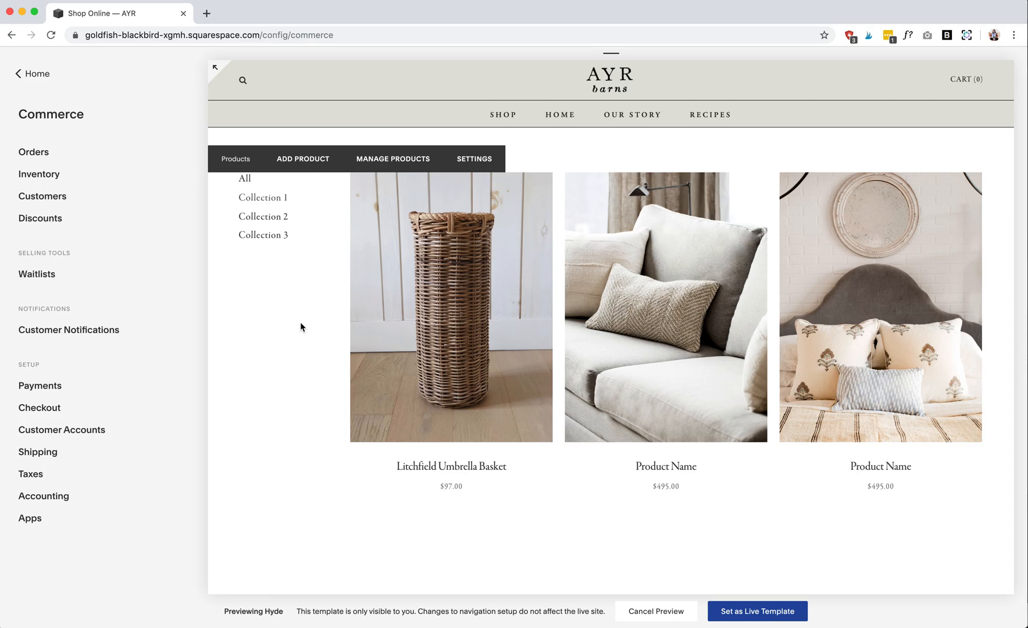
mouse_move(212, 78)
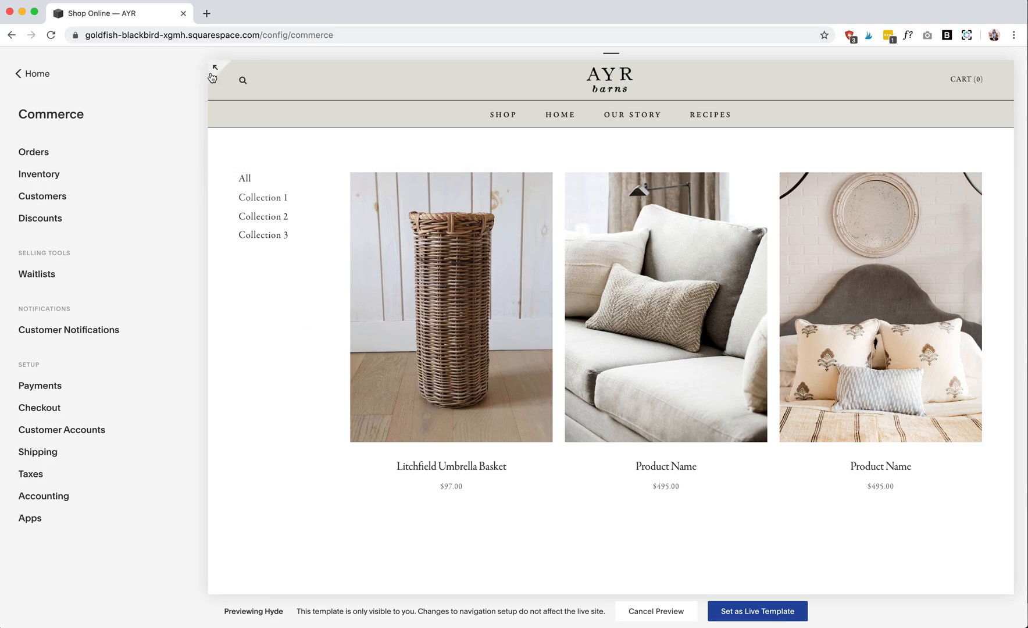
left_click(214, 72)
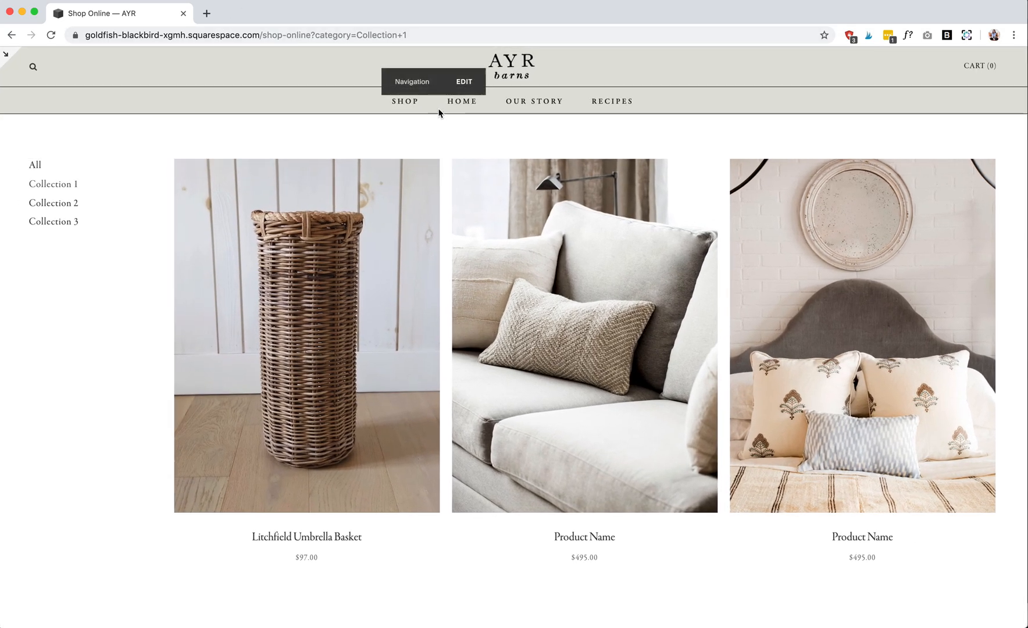
mouse_move(405, 103)
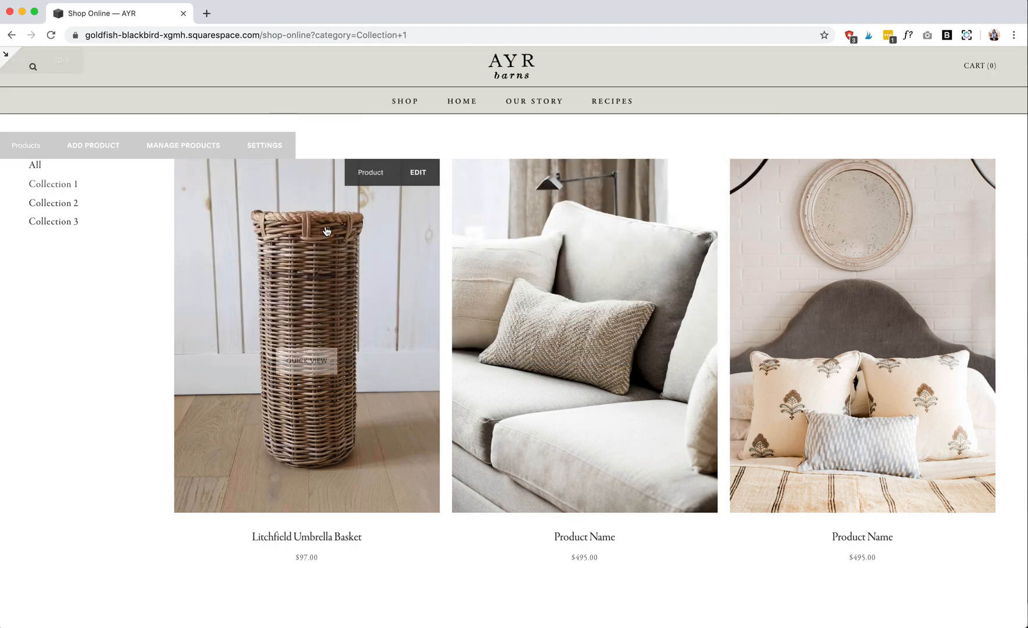
- Leave the full-width preview and open the site's advanced Code Injection settings
left_click(9, 57)
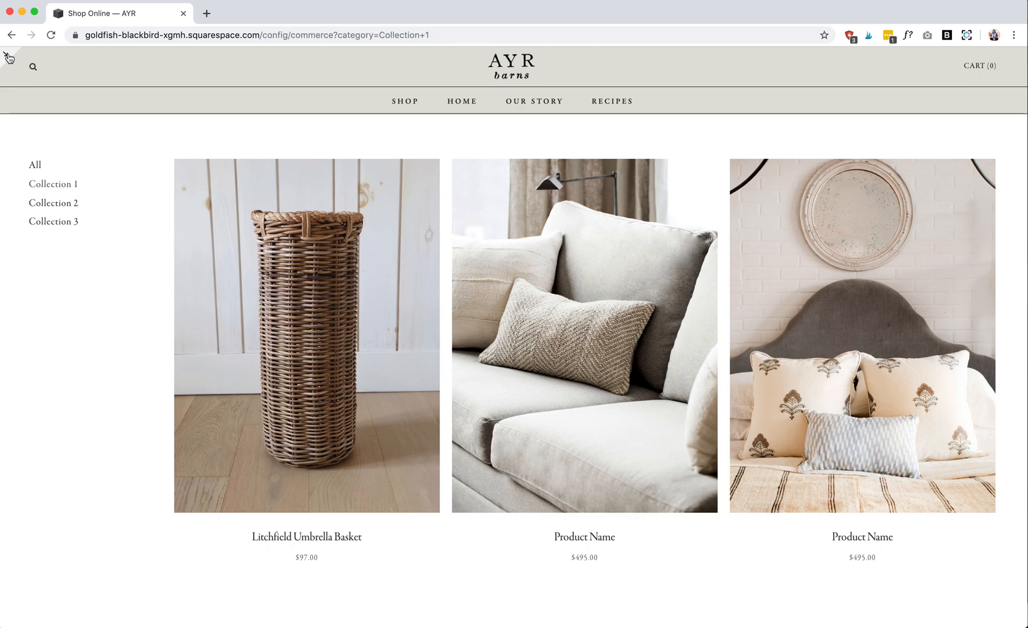
left_click(28, 79)
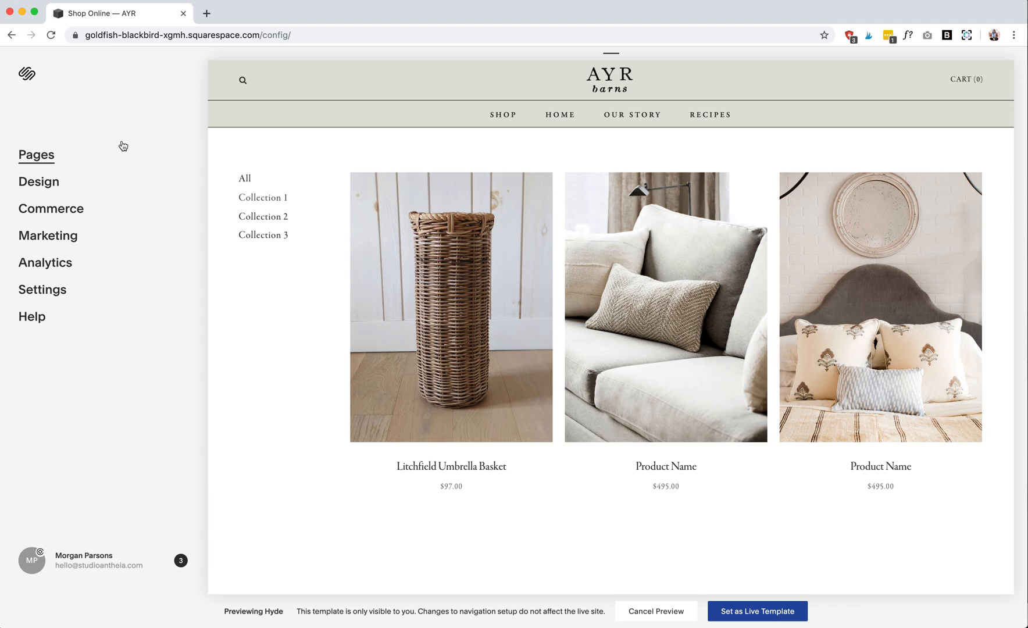
left_click(40, 290)
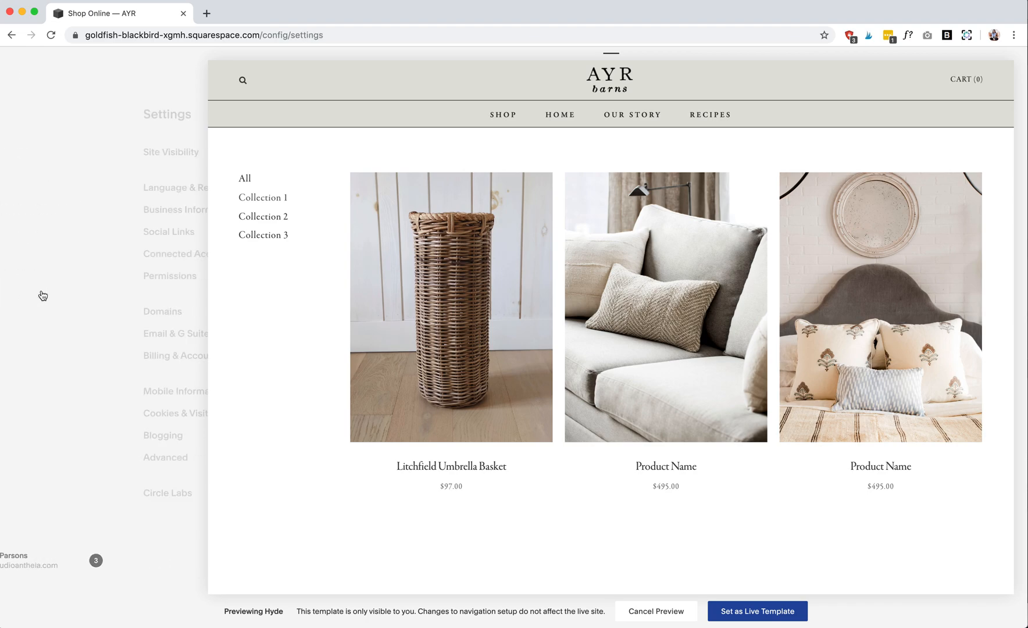
left_click(36, 459)
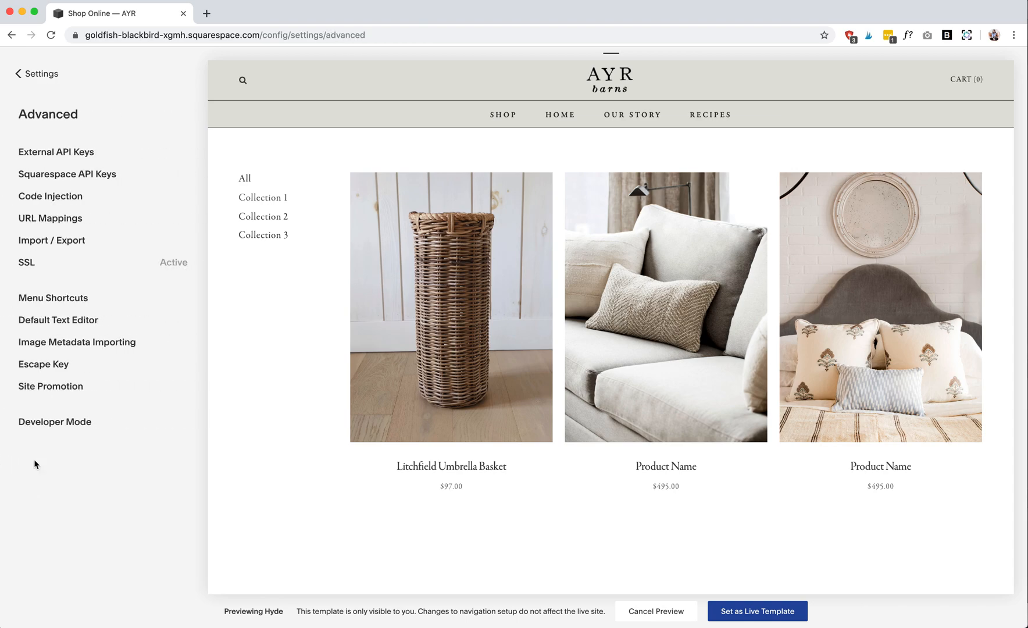
left_click(78, 199)
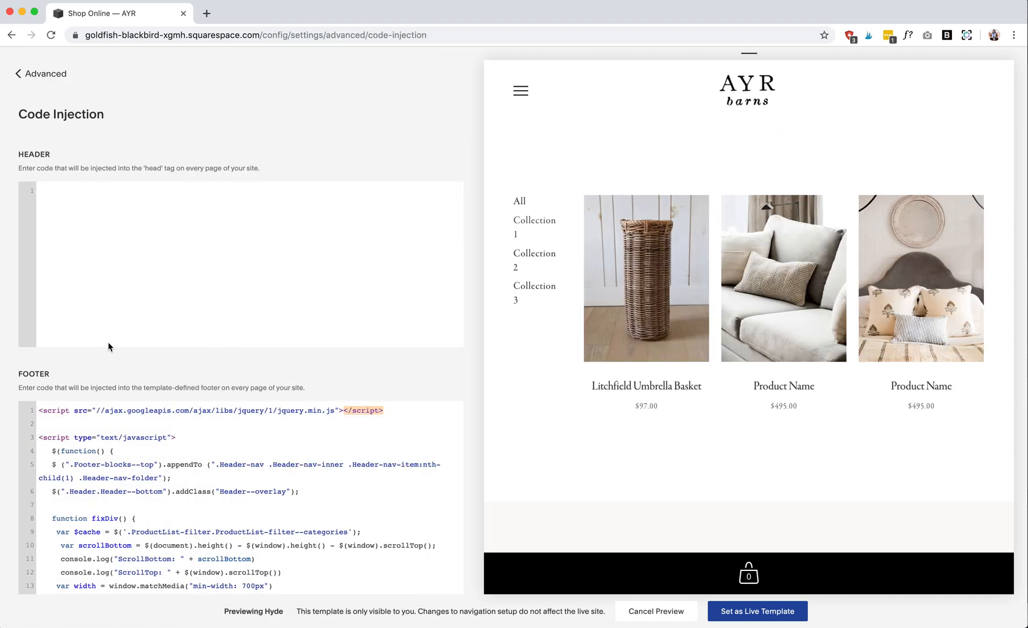
- Cut (".Footer-blocks--top") from line 5 of the injected footer code and save the change
scroll(193, 509, "down", 1)
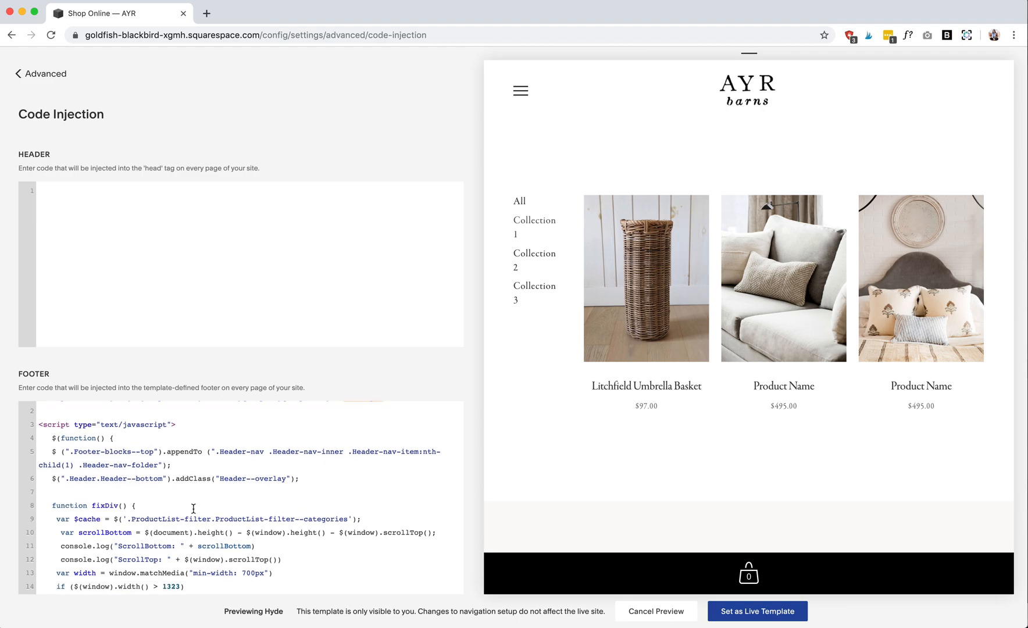
scroll(193, 509, "up", 1)
scroll(232, 512, "down", 1)
scroll(232, 512, "up", 1)
scroll(231, 512, "down", 1)
scroll(232, 512, "up", 1)
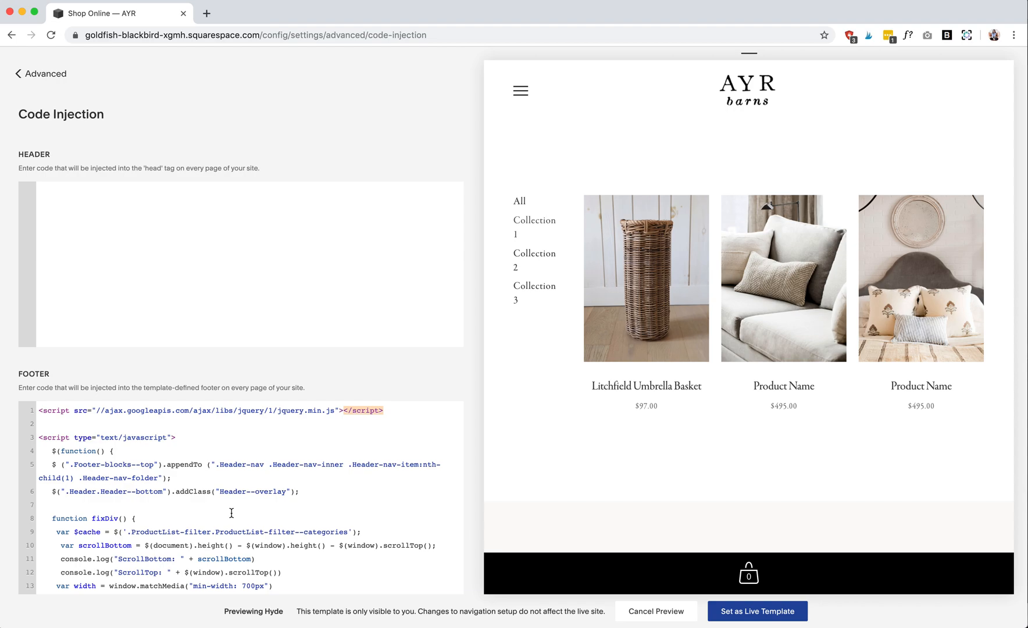
scroll(232, 512, "down", 1)
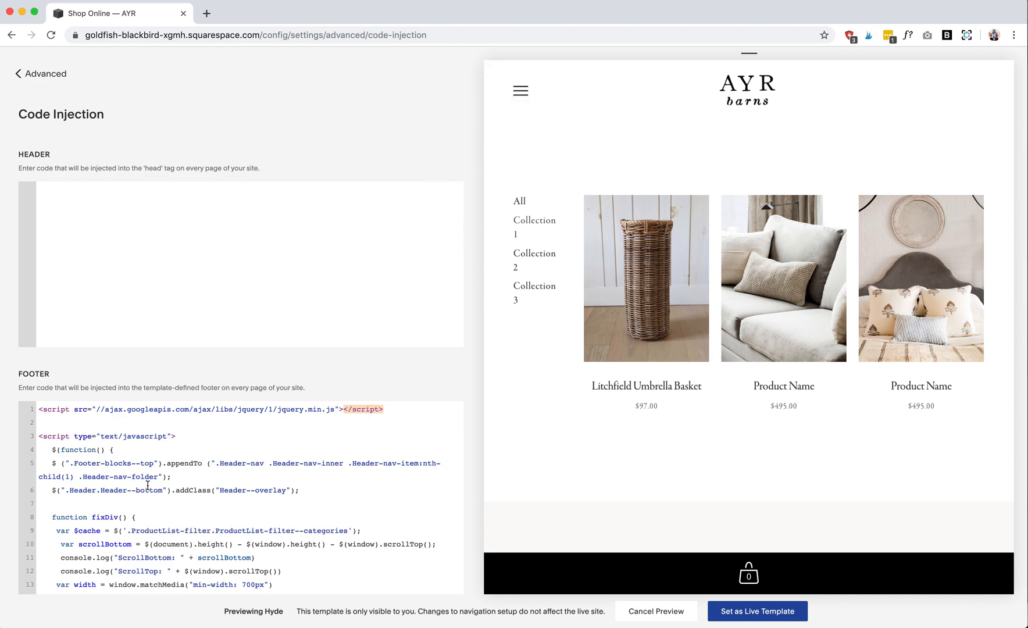
left_click_drag(162, 463, 61, 468)
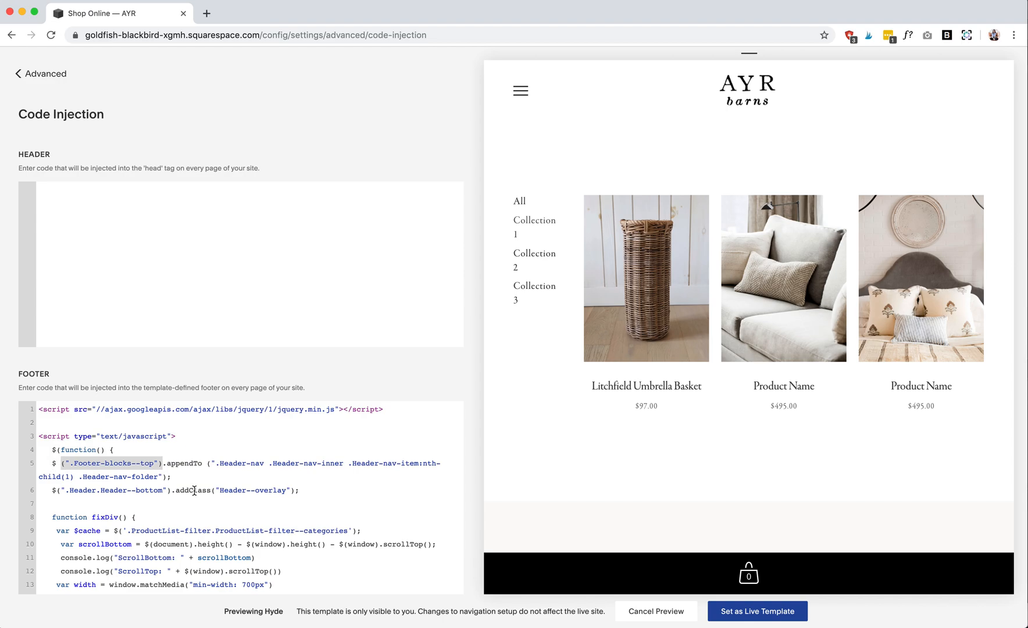
key("ctrl+x")
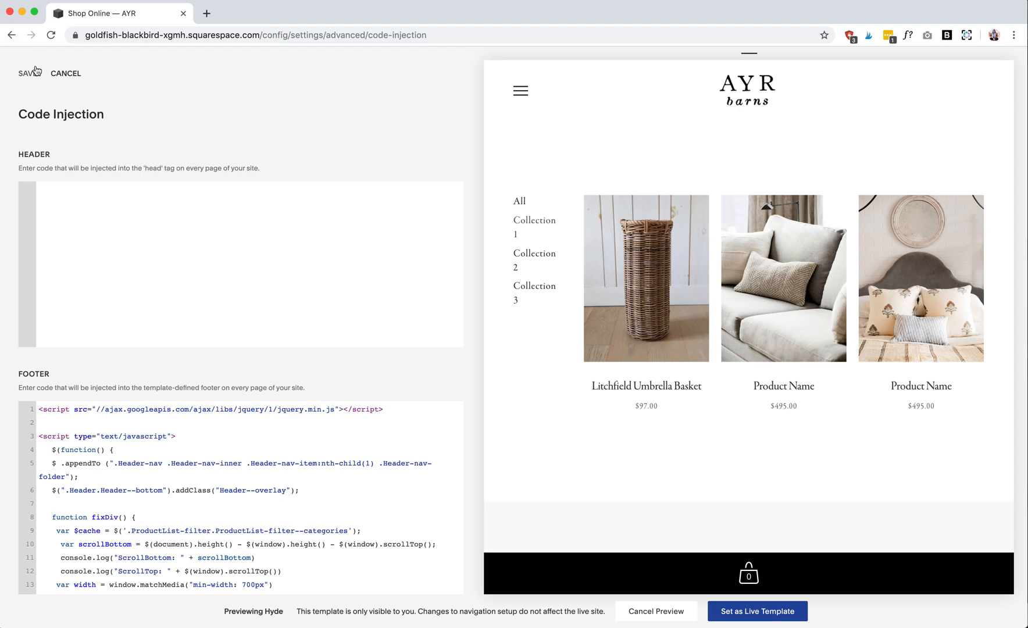
left_click(29, 74)
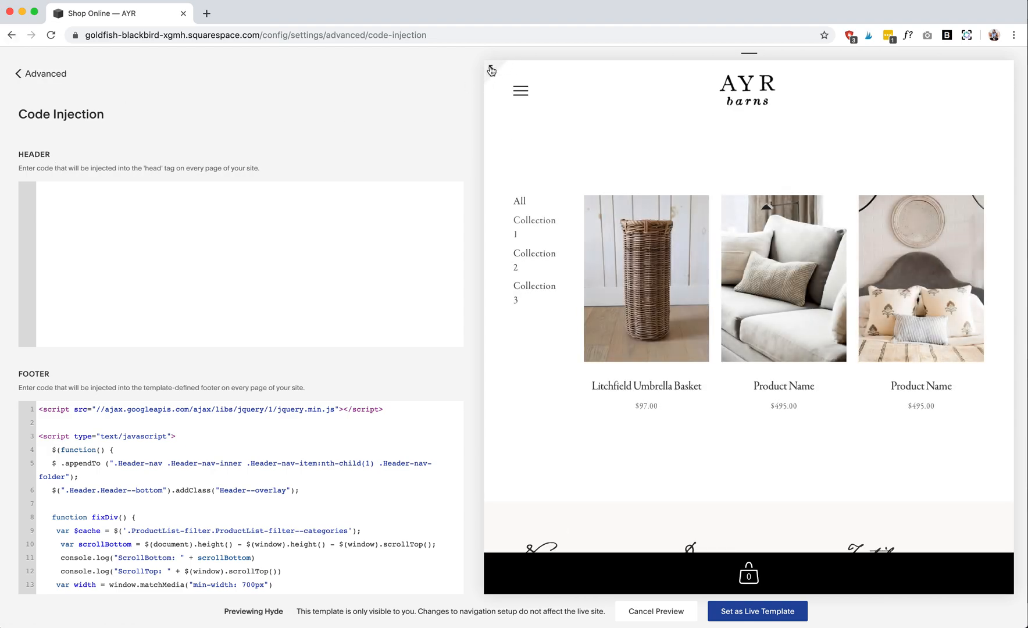
- Expand the Shop page to full-width preview and check its footer blocks and header navigation
left_click(491, 70)
scroll(427, 331, "down", 10)
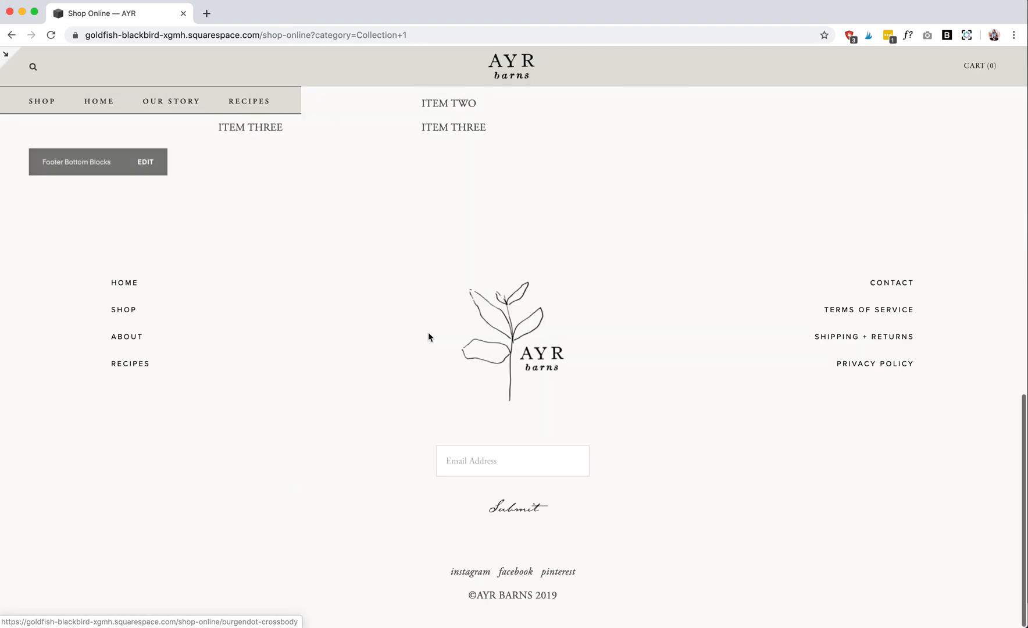
scroll(428, 338, "up", 6)
scroll(427, 337, "up", 5)
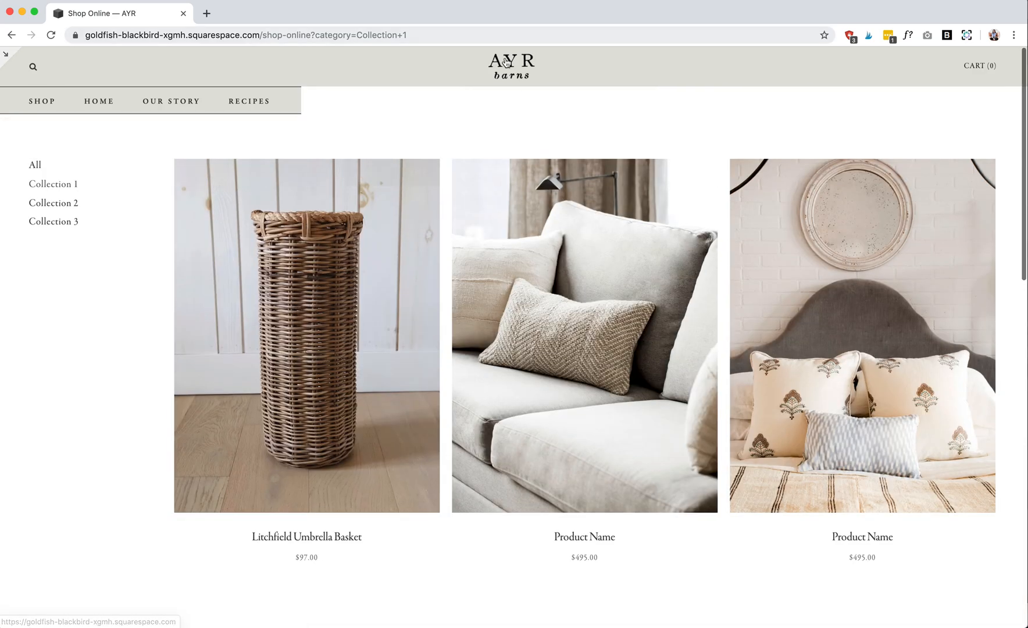
- Open the Home page in the full-width preview and start editing its Footer Top Blocks
left_click(103, 107)
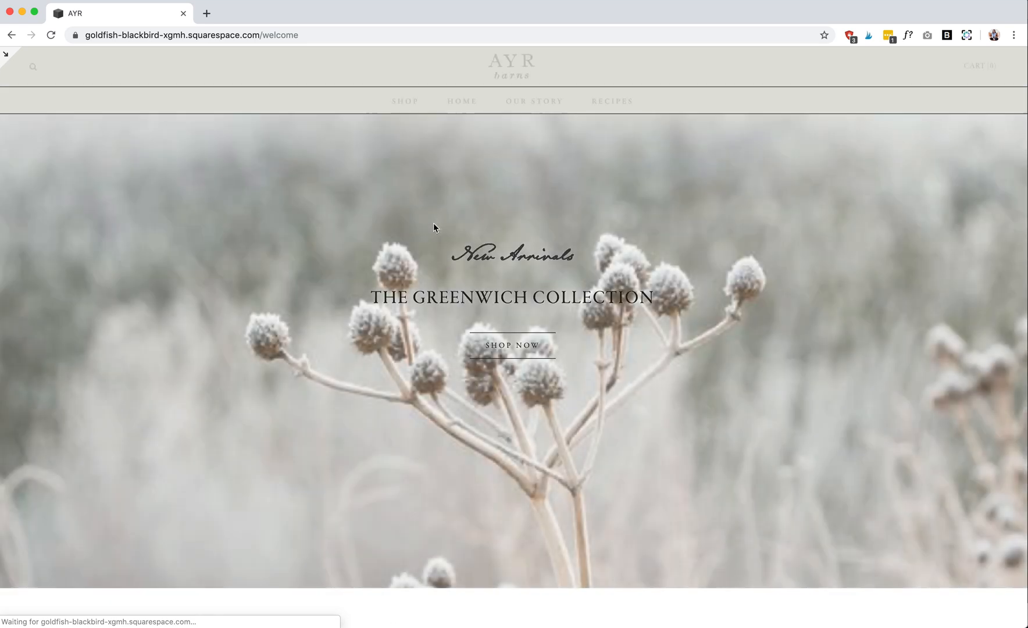
scroll(434, 227, "down", 10)
scroll(433, 228, "down", 20)
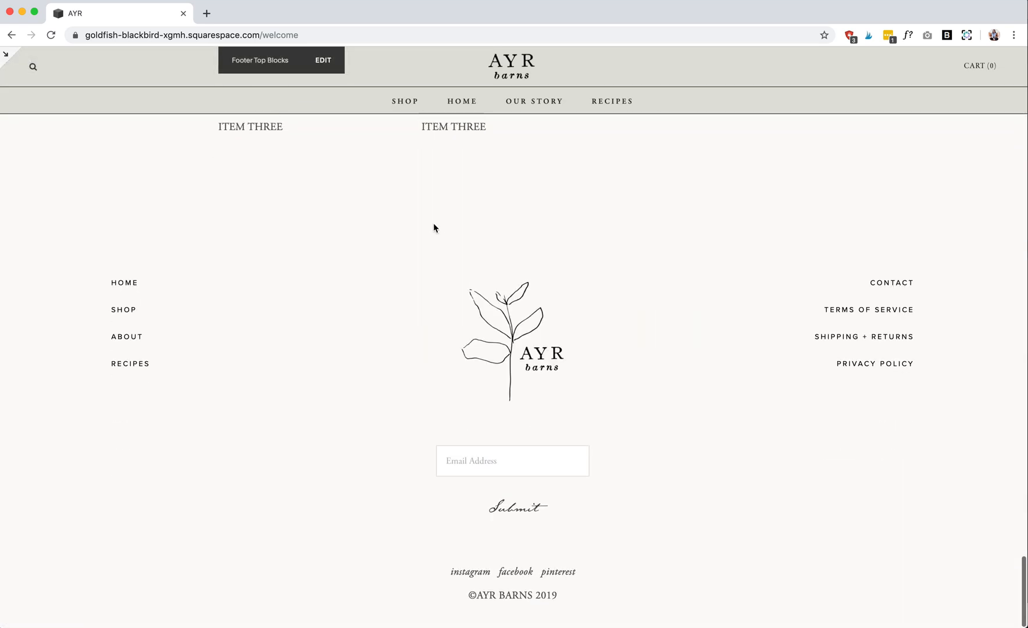
scroll(433, 227, "up", 6)
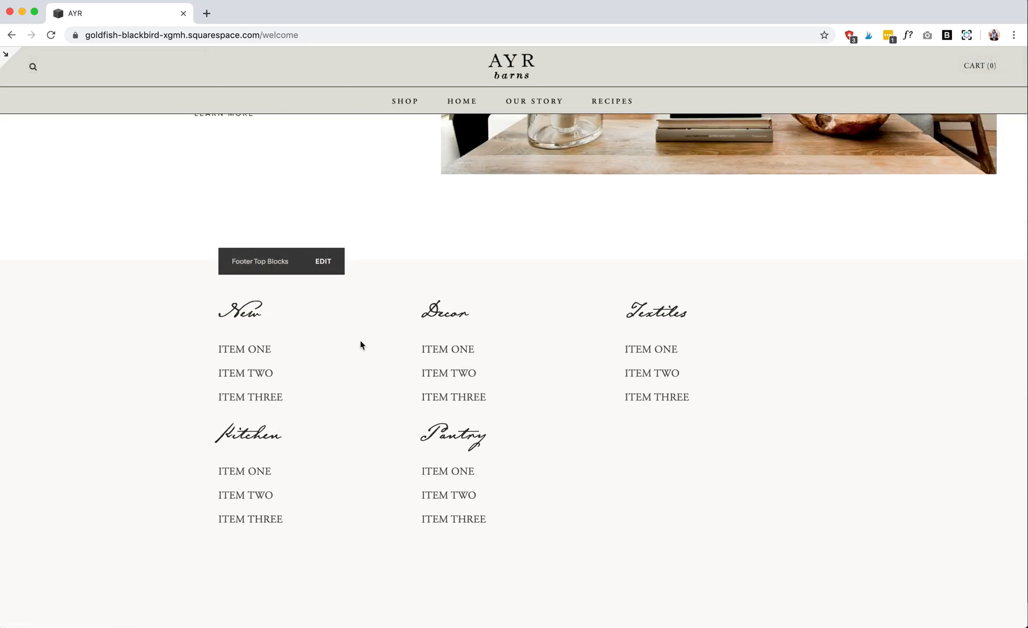
left_click(326, 259)
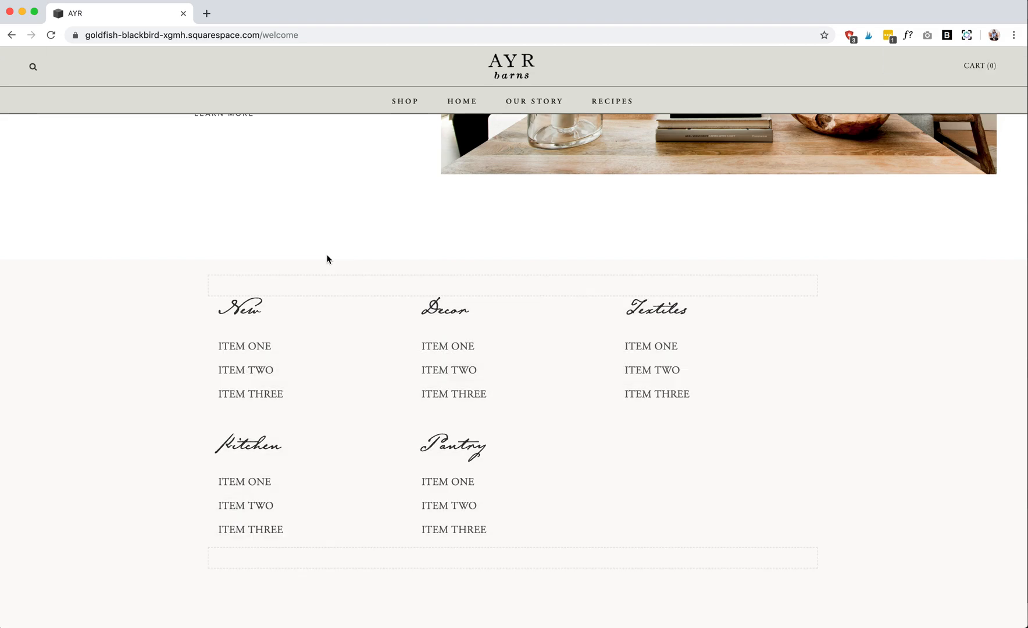
- Replace ITEM ONE under the New heading of the footer block with CATEGORY
left_click_drag(280, 348, 215, 353)
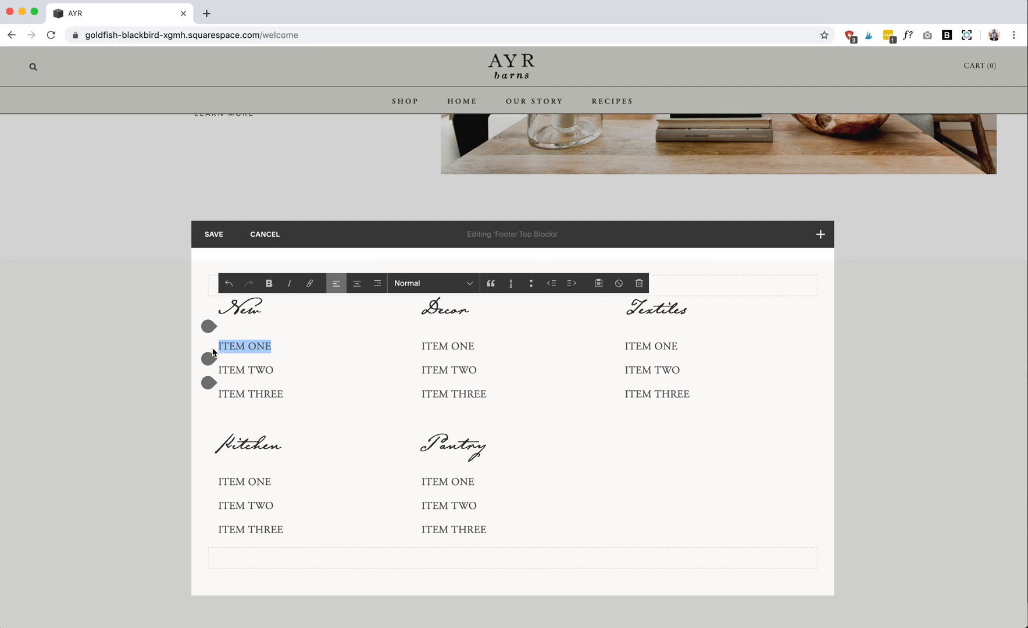
left_click_drag(271, 308, 211, 314)
left_click(283, 314)
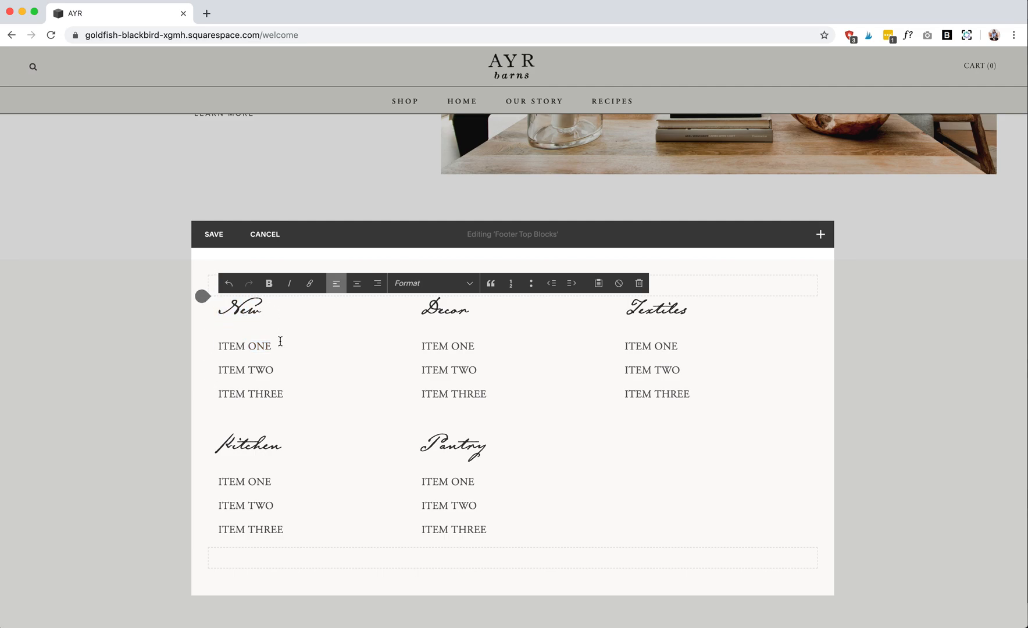
left_click_drag(280, 342, 219, 346)
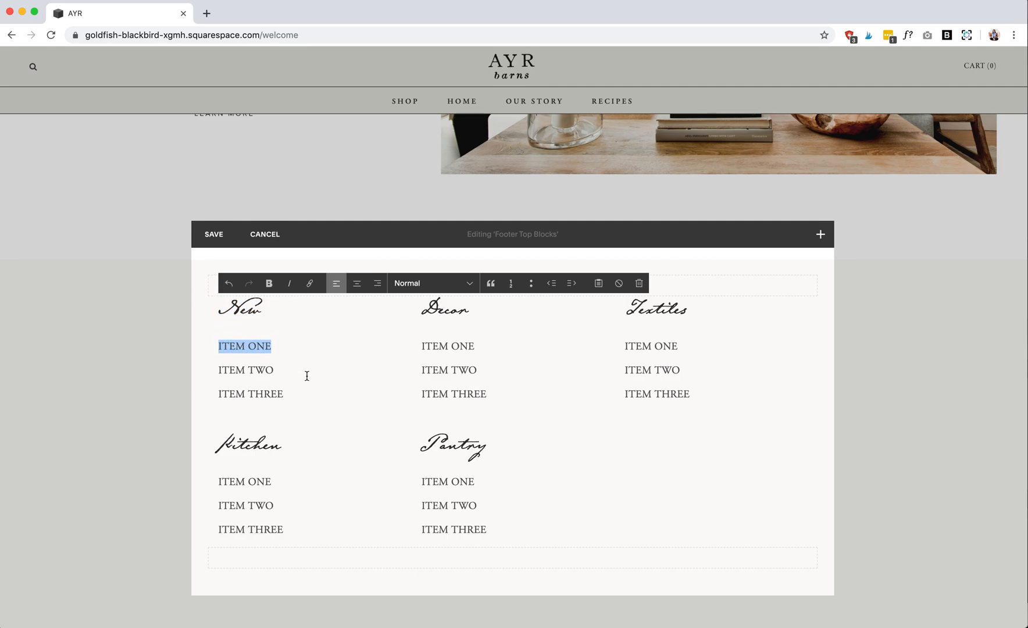
type("COT")
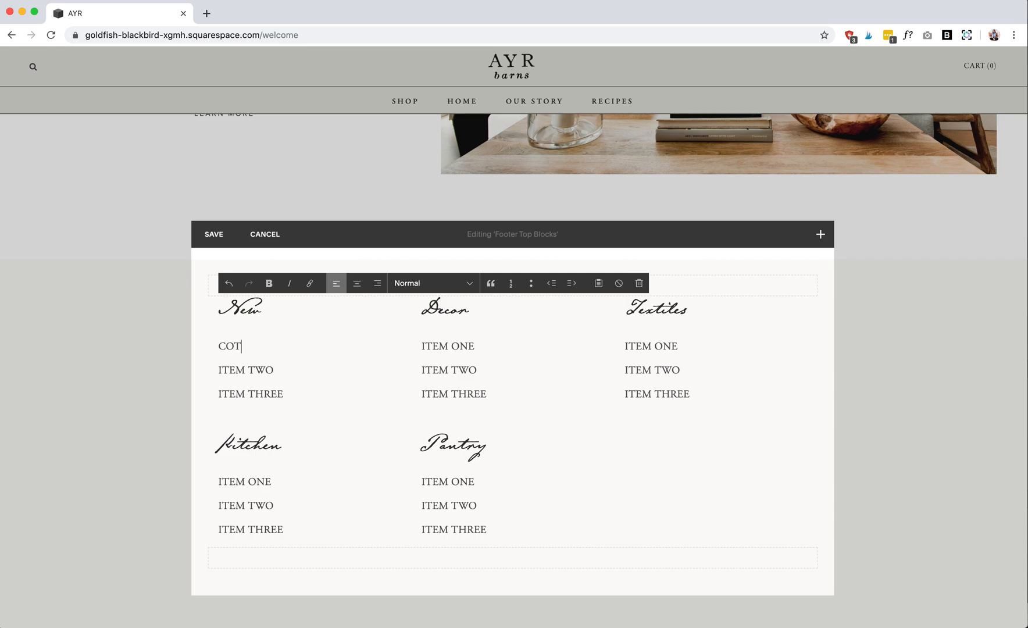
type("EGOR")
- Link the CATEGORY text under New to the placeholder address /LDFJKJ and save the Footer Top Blocks
left_click_drag(284, 346, 233, 343)
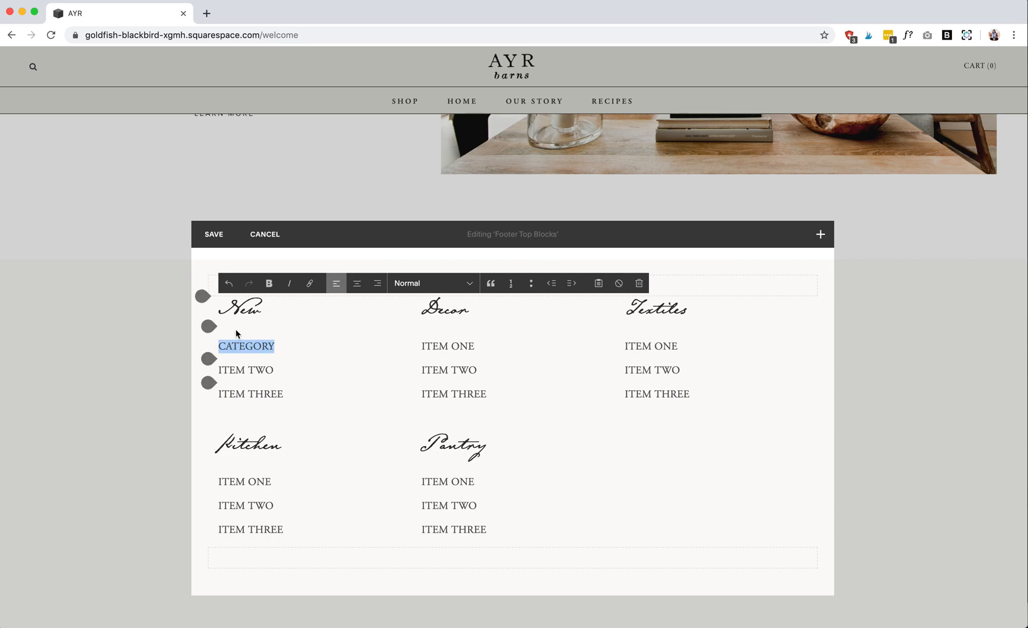
left_click(309, 283)
left_click(287, 390)
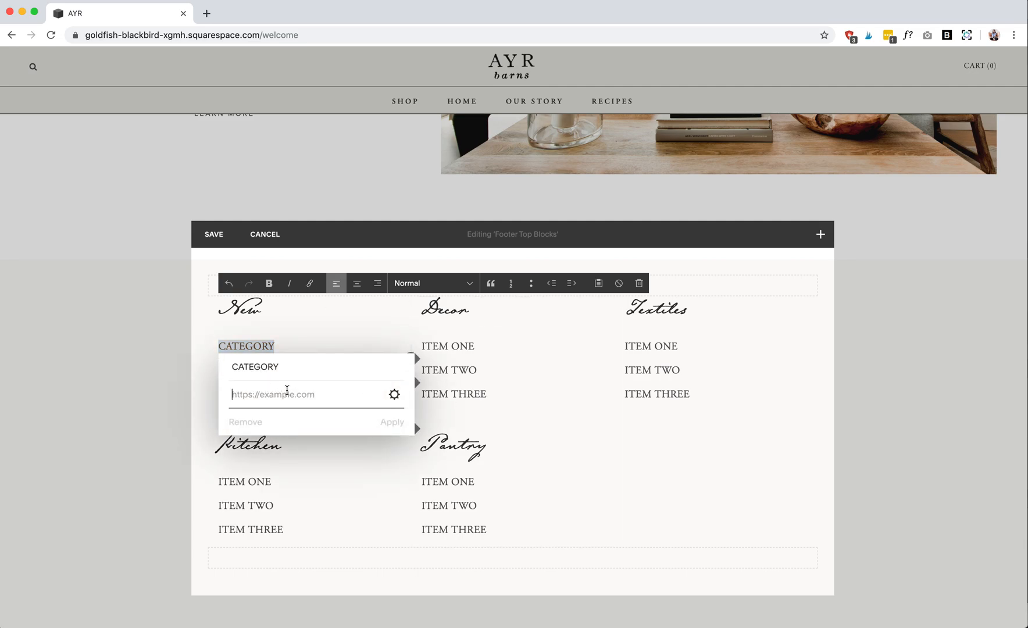
type("/LDFJK")
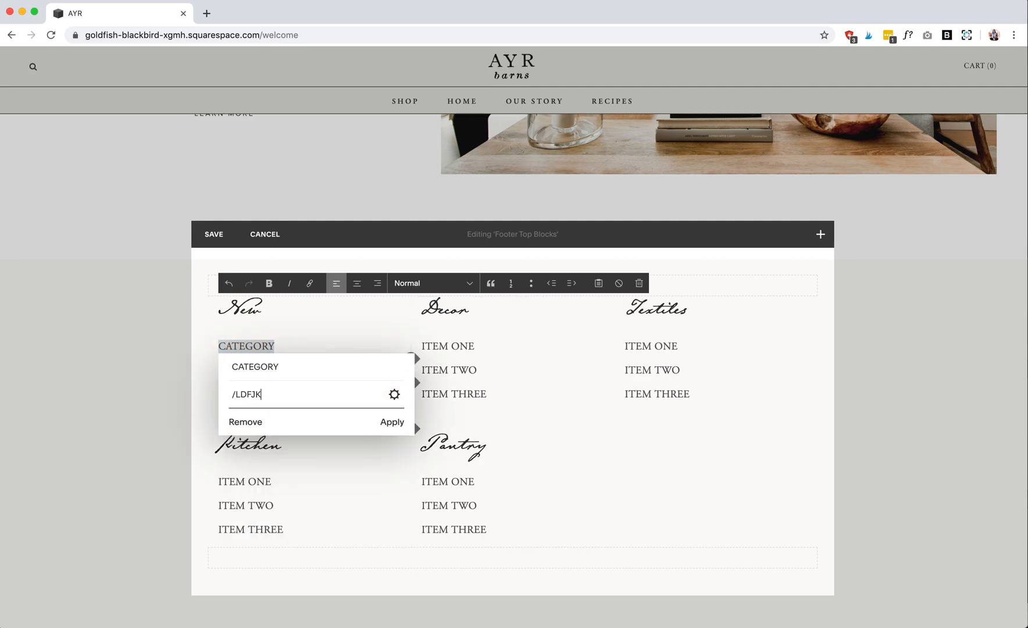
type("J")
key("Return")
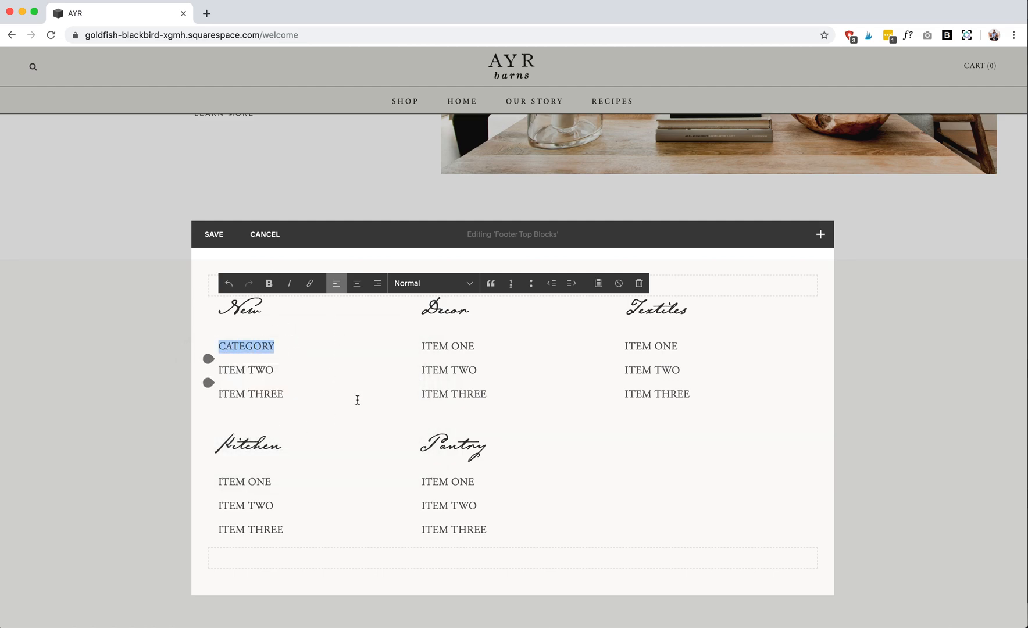
left_click(216, 233)
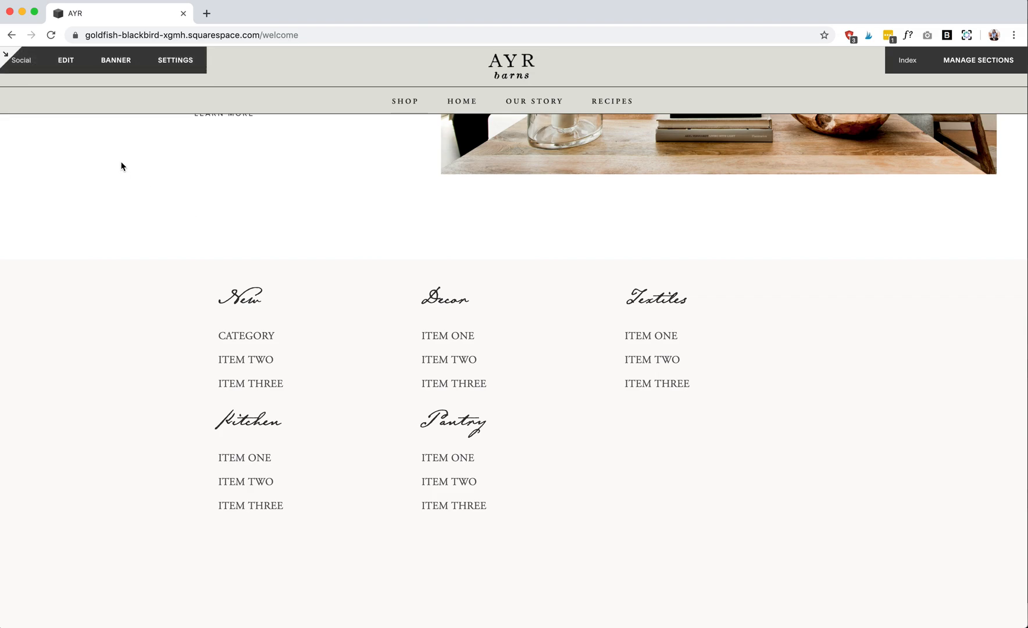
- Return to Code Injection, paste (".Footer-blocks--top") back before .appendTo on line 5 of the footer code, and save
left_click(6, 60)
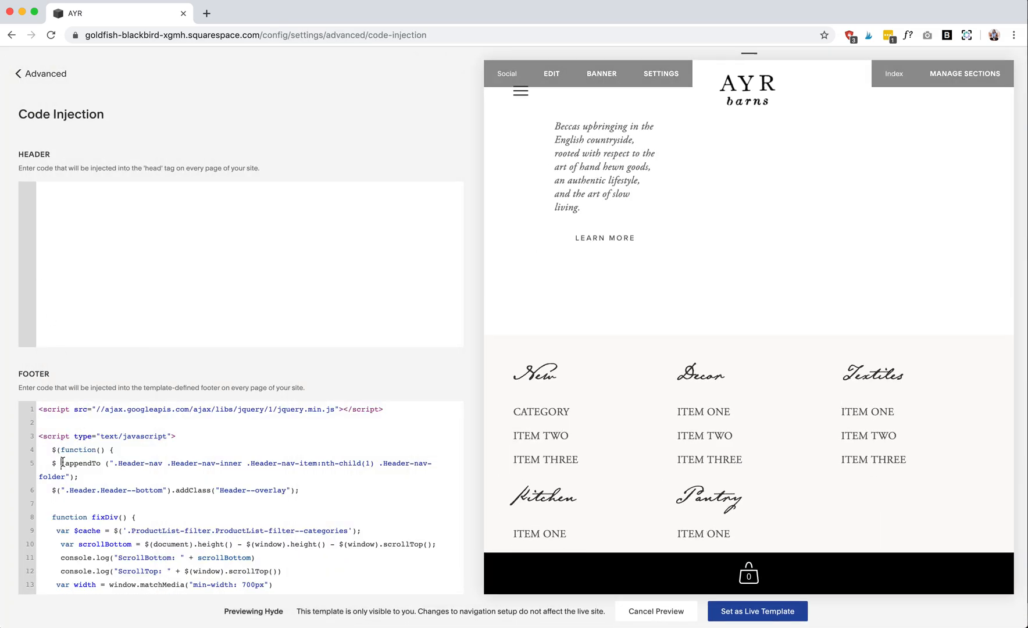
type("(\".Footer-blocks--top\")")
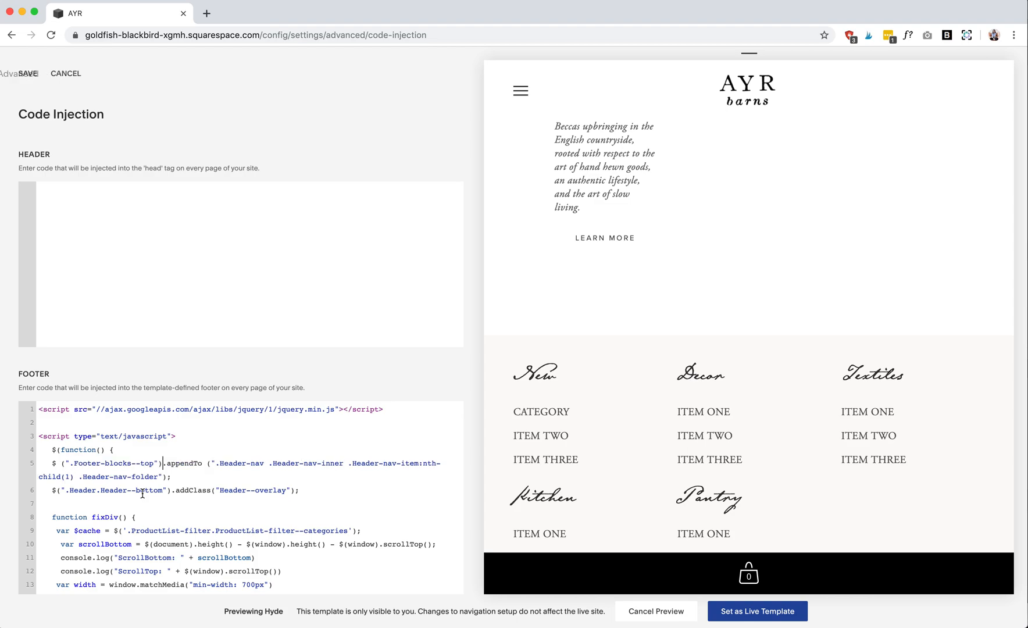
left_click(28, 74)
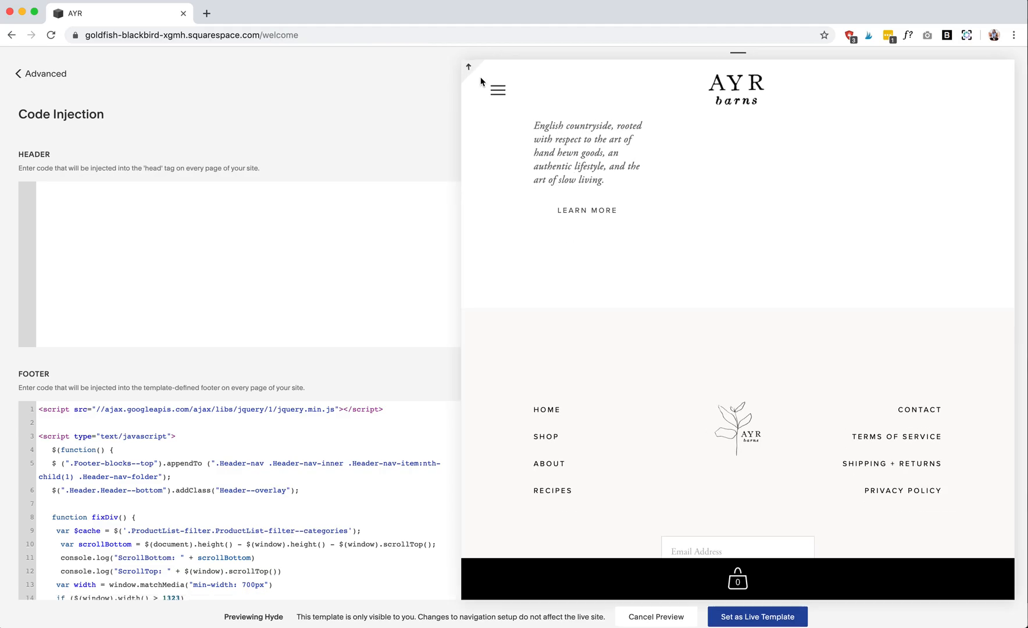
- Check the Shop dropdown in the full-width preview, and return to highlight (".Footer-blocks--top") in the footer code
left_click(486, 69)
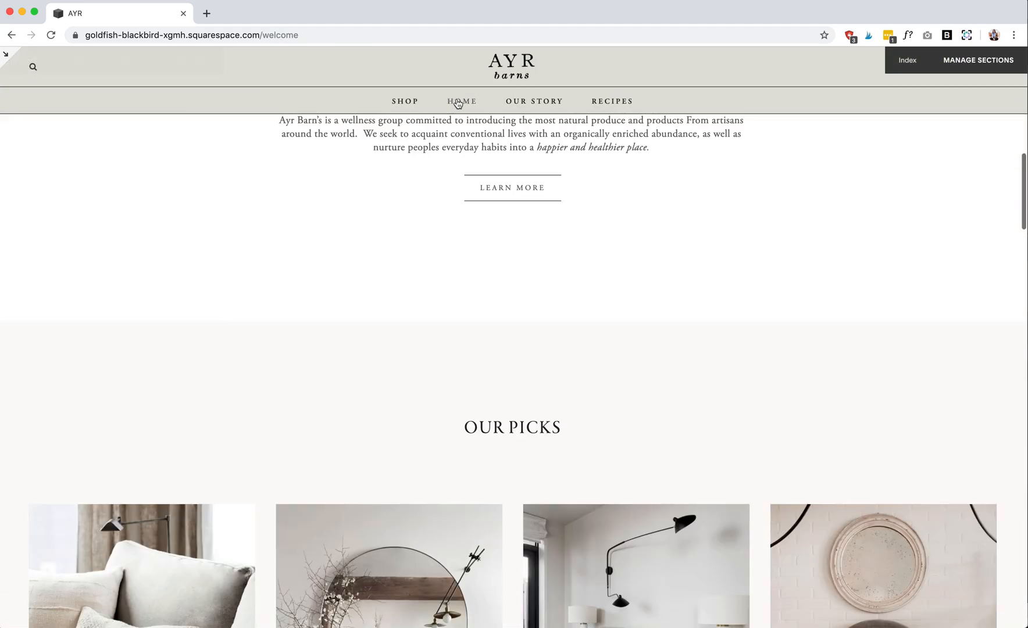
mouse_move(401, 105)
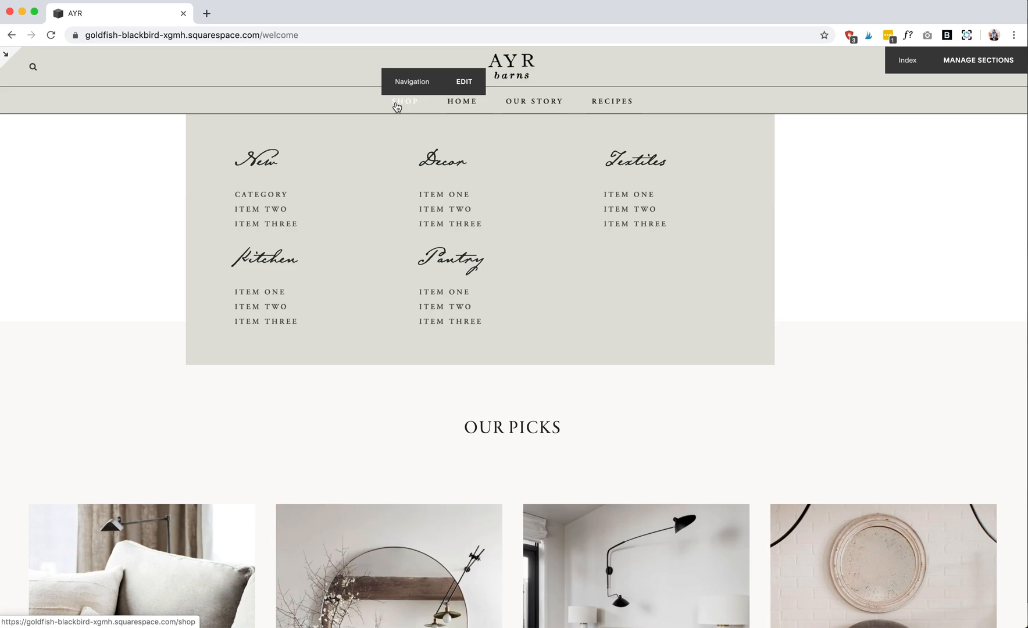
left_click(7, 55)
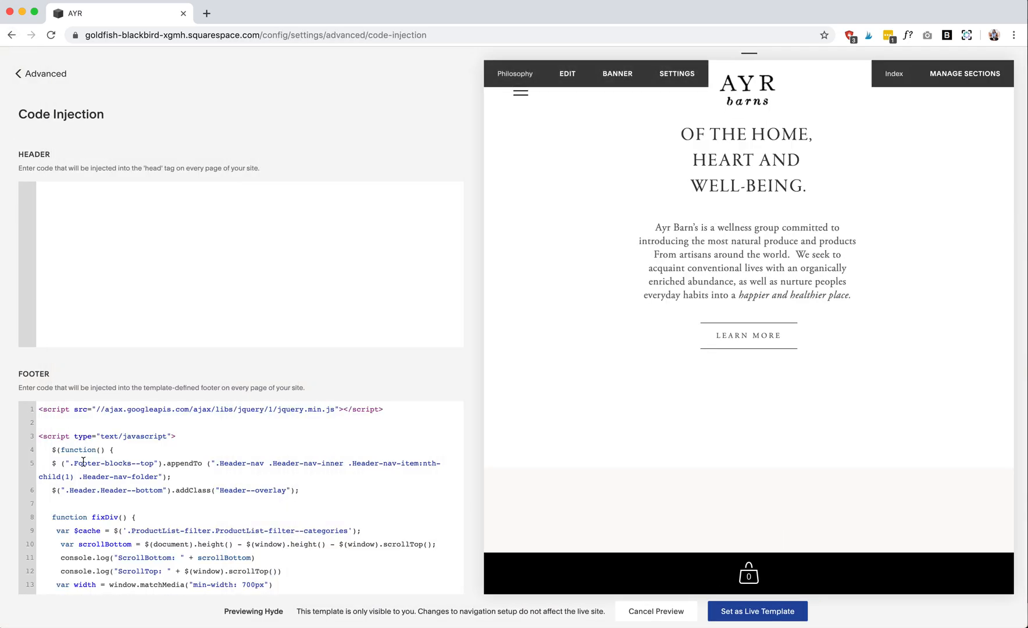
left_click_drag(162, 463, 63, 462)
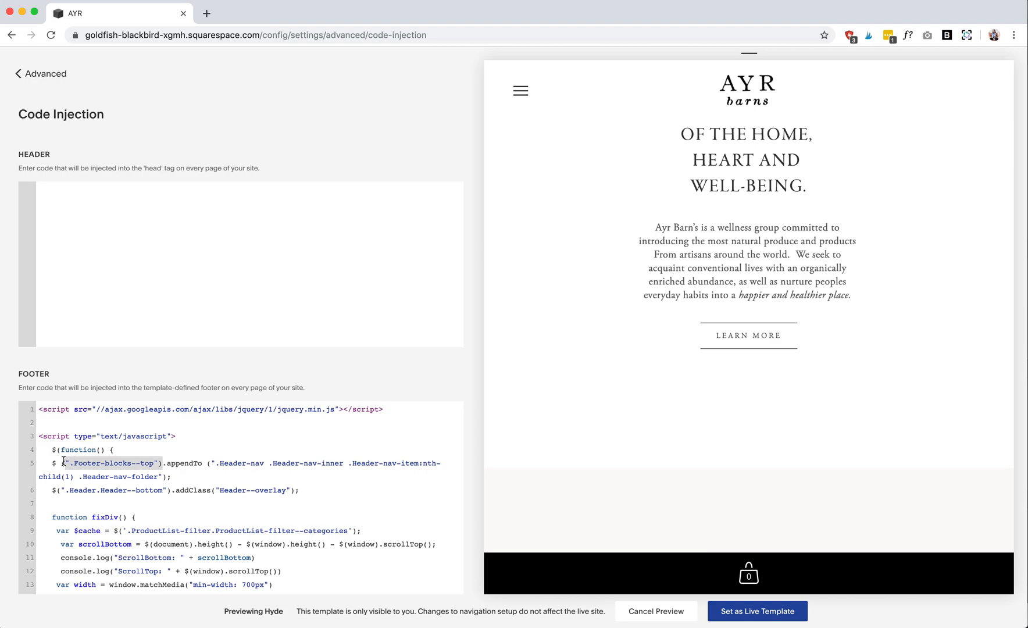
left_click_drag(61, 463, 161, 463)
- Leave the advanced settings and open the Site Tutorial page from the site's unlinked pages
left_click(43, 74)
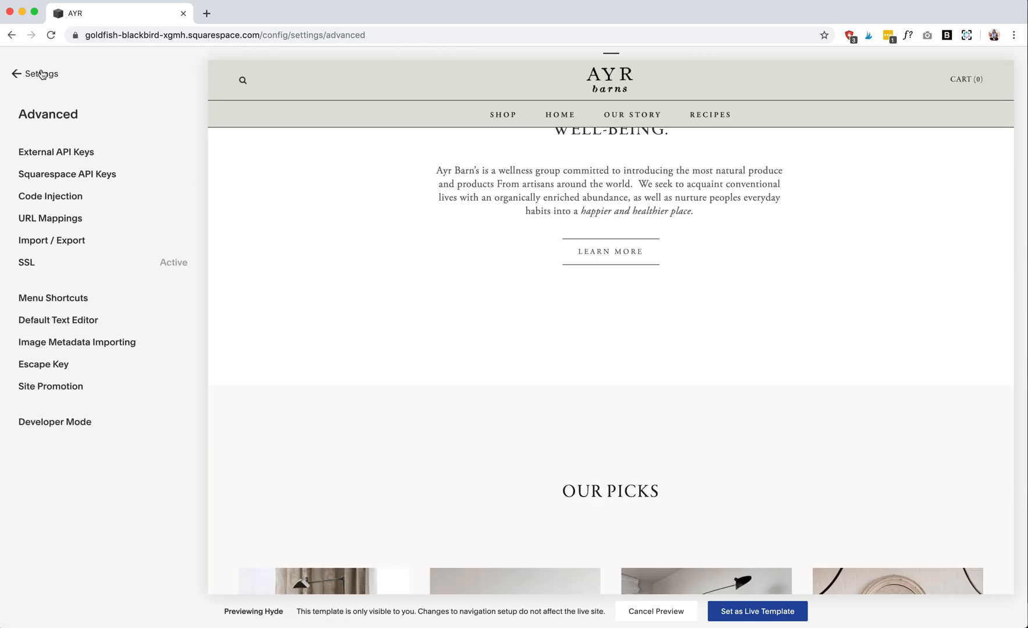
left_click(43, 74)
left_click(45, 80)
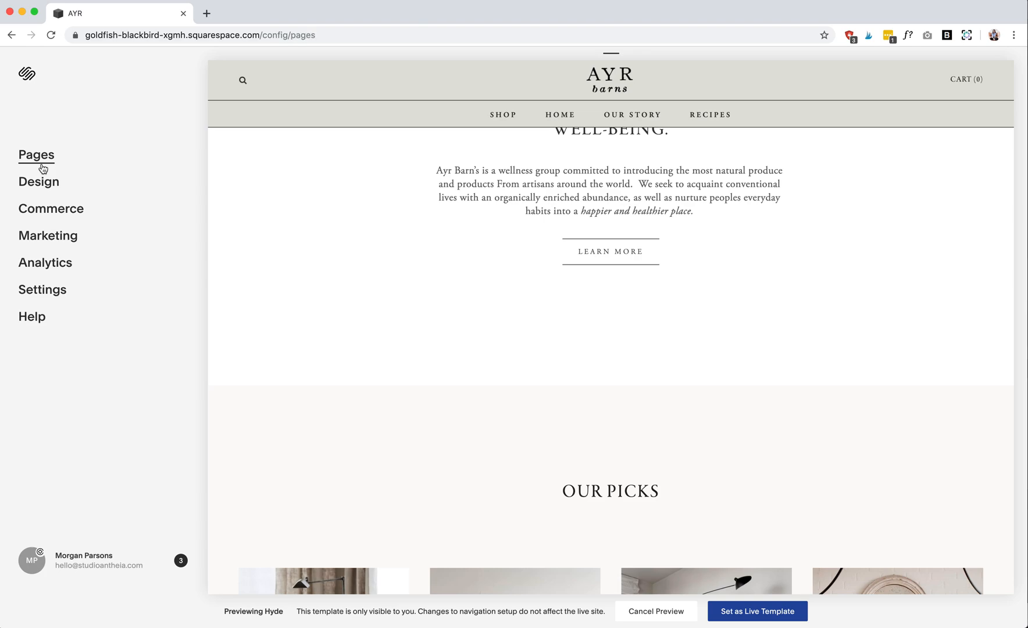
scroll(76, 325, "down", 8)
scroll(87, 349, "up", 1)
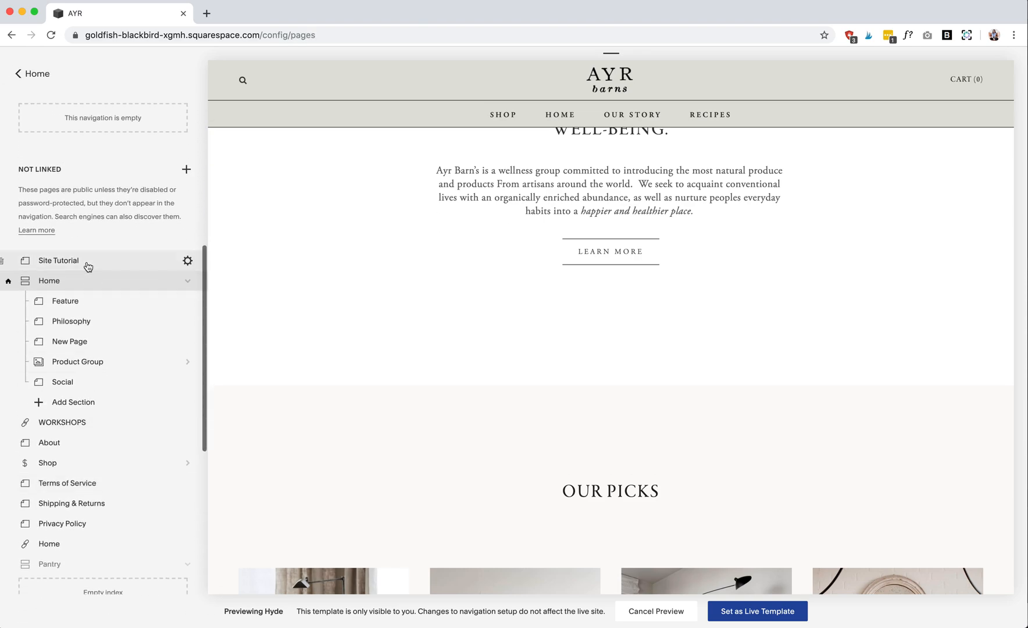
left_click(87, 266)
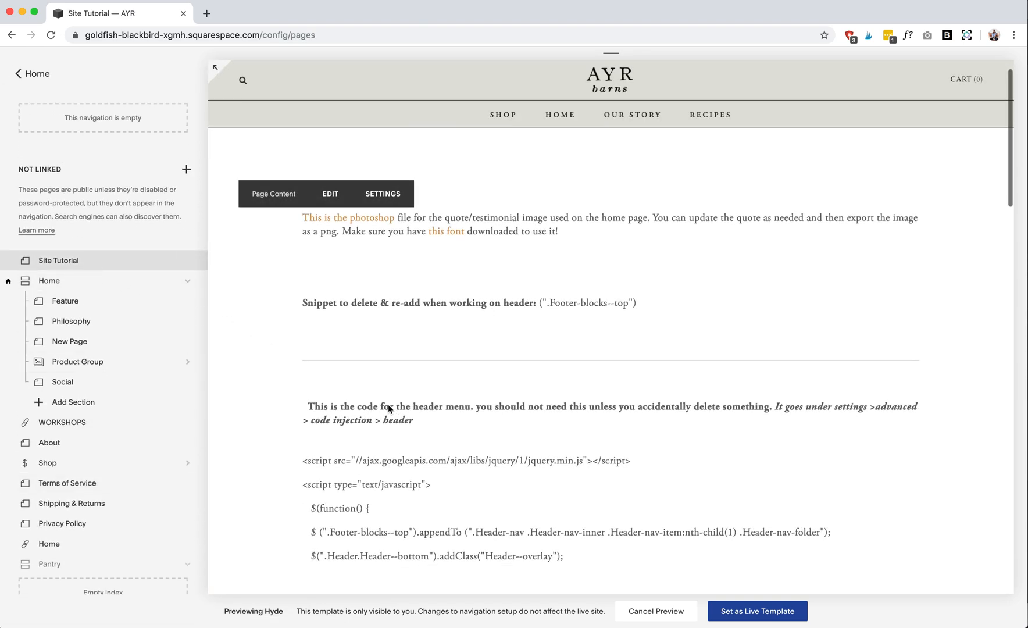
- Examine the Site Tutorial page, highlighting the (".Footer-blocks--top") snippet and the full backup code for the header menu
scroll(388, 404, "down", 1)
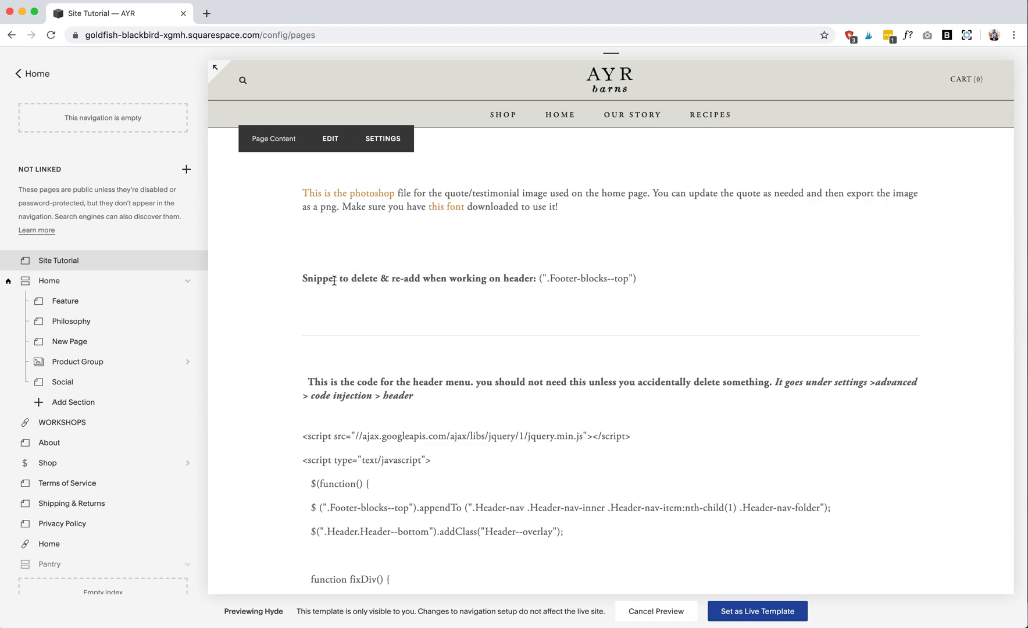
left_click_drag(639, 282, 542, 279)
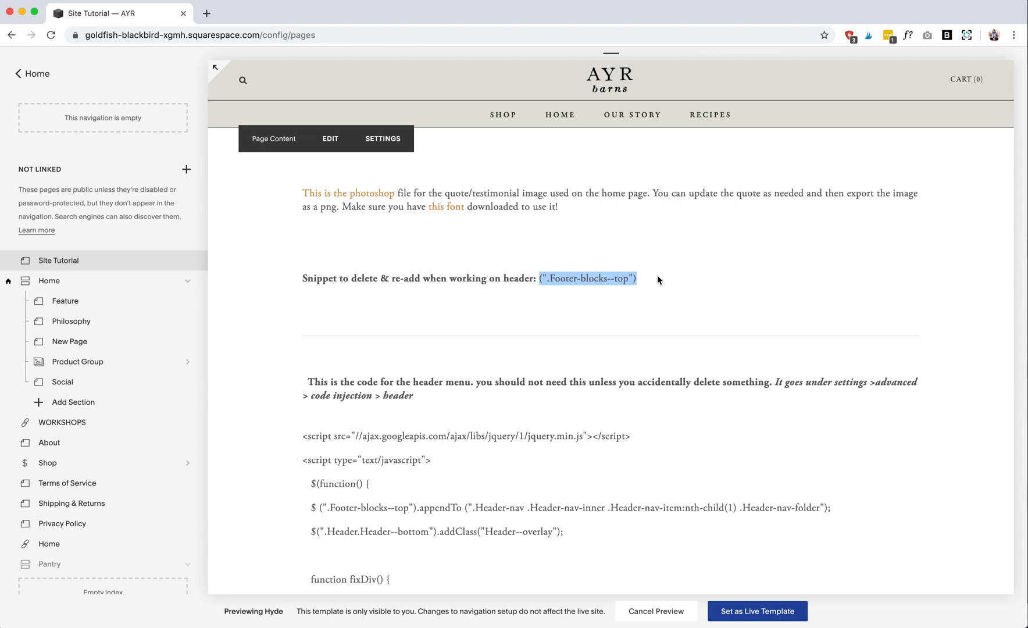
scroll(530, 332, "down", 3)
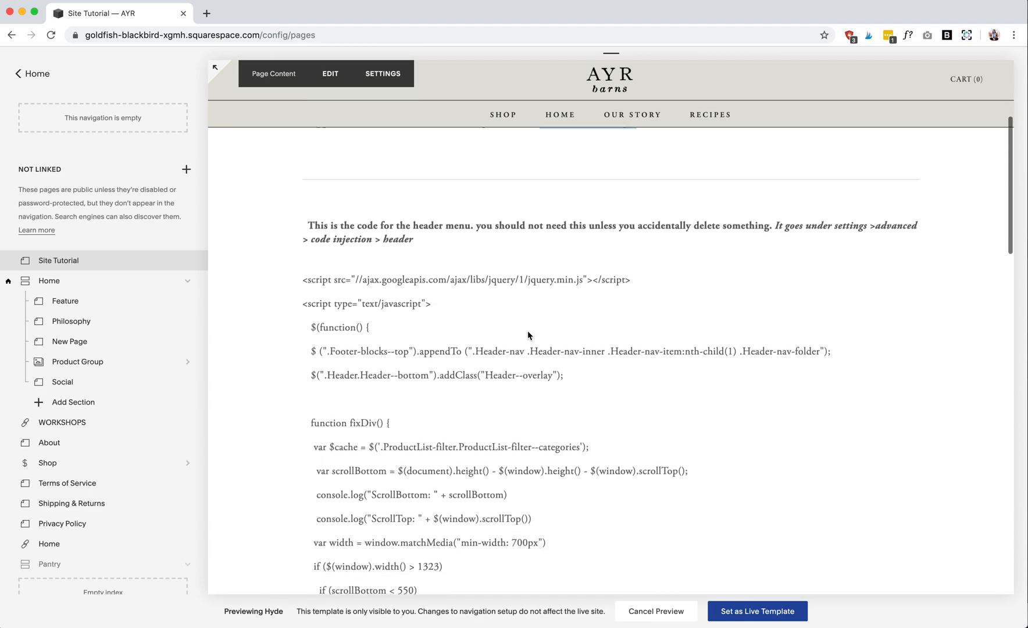
left_click_drag(299, 265, 477, 446)
scroll(471, 374, "down", 10)
scroll(476, 447, "down", 5)
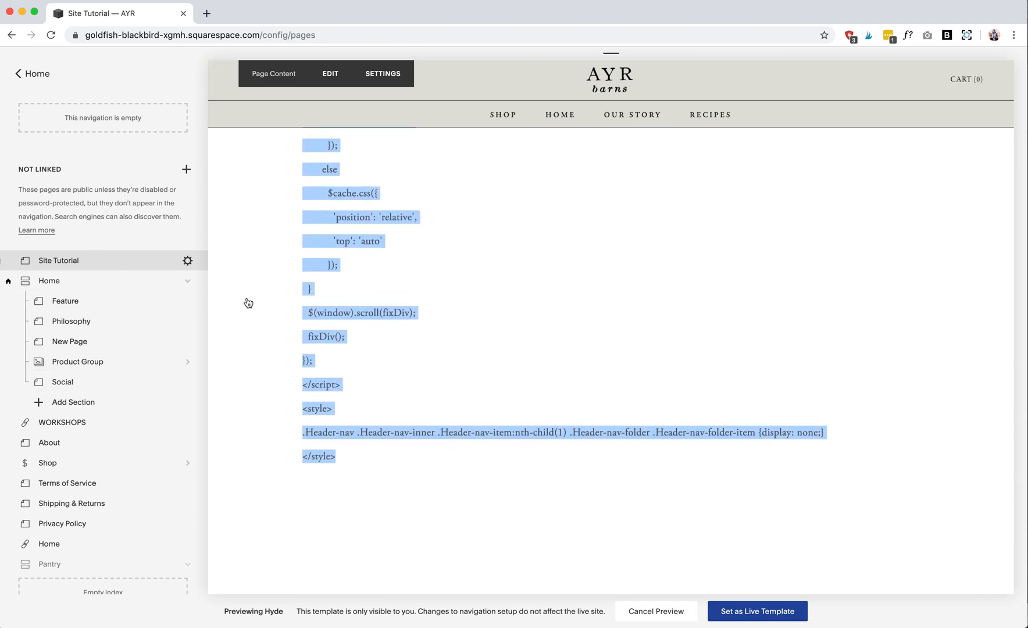
- Go back from the site pages to the advanced Code Injection settings
left_click(20, 74)
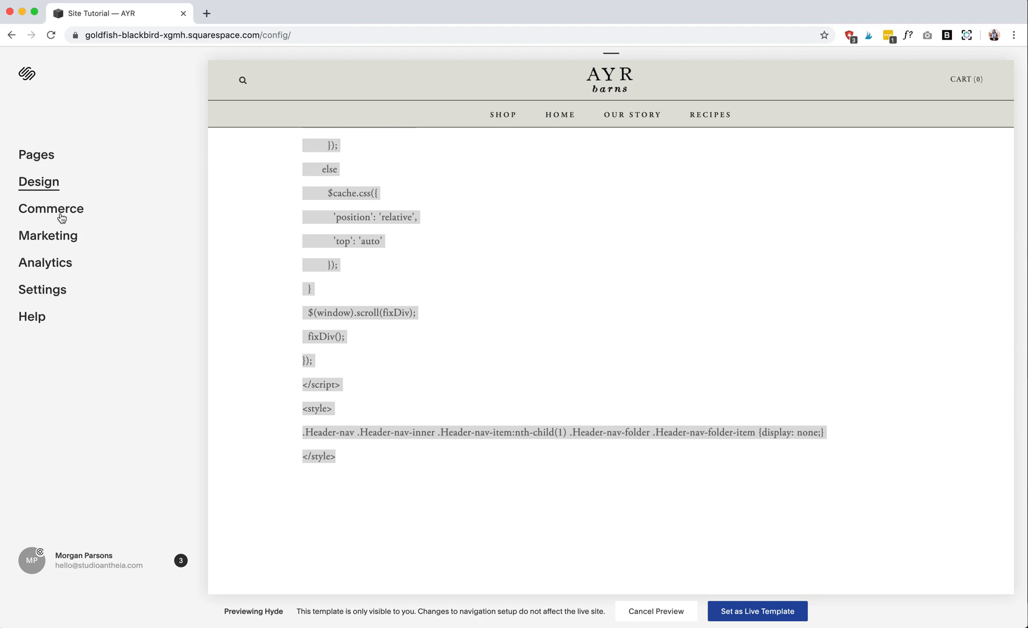
left_click(55, 290)
left_click(62, 458)
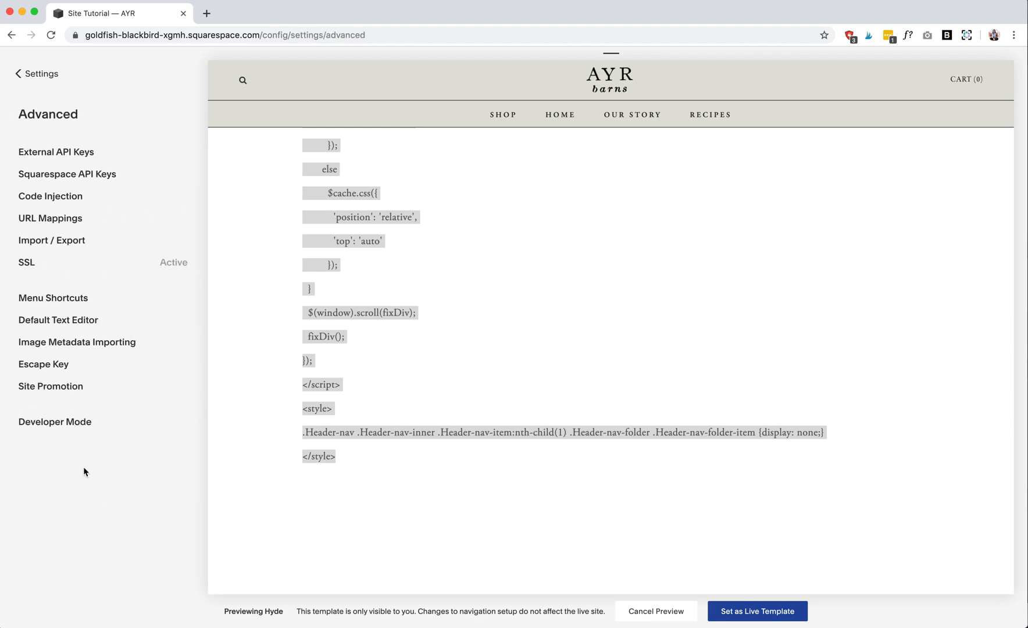
left_click(55, 196)
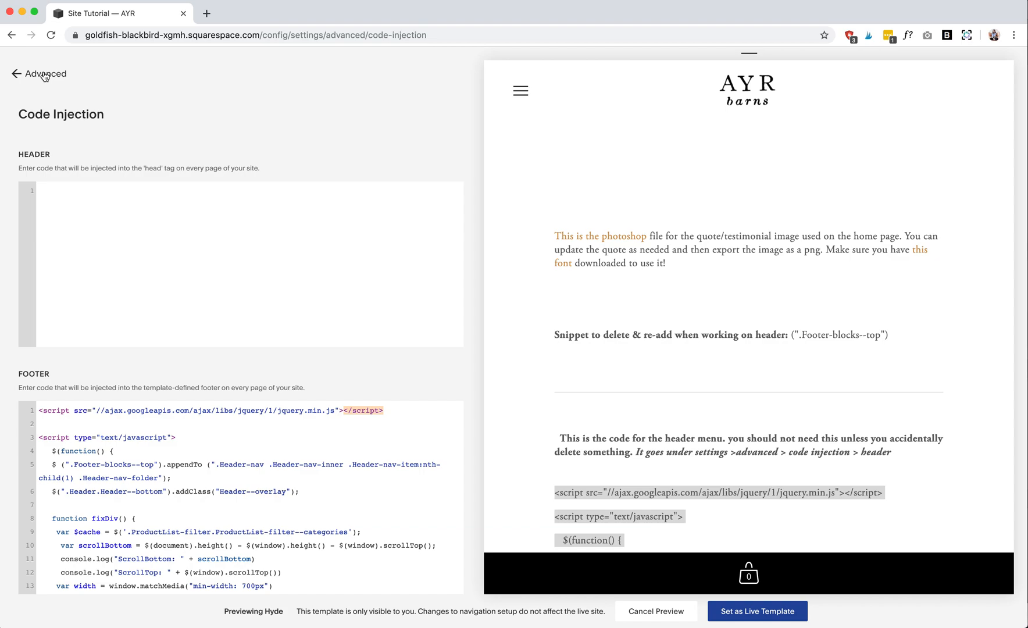
- Try removing (".Footer-blocks--top") from line 5 of the injected footer code and undo the removal
left_click(162, 464)
left_click_drag(163, 464, 64, 464)
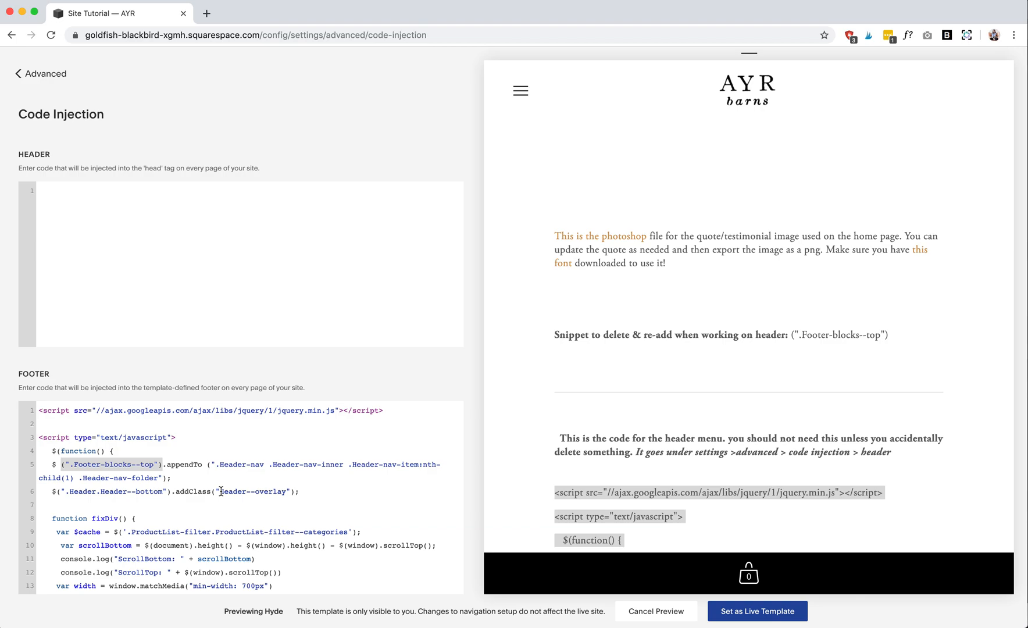
key("BackSpace")
mouse_move(628, 303)
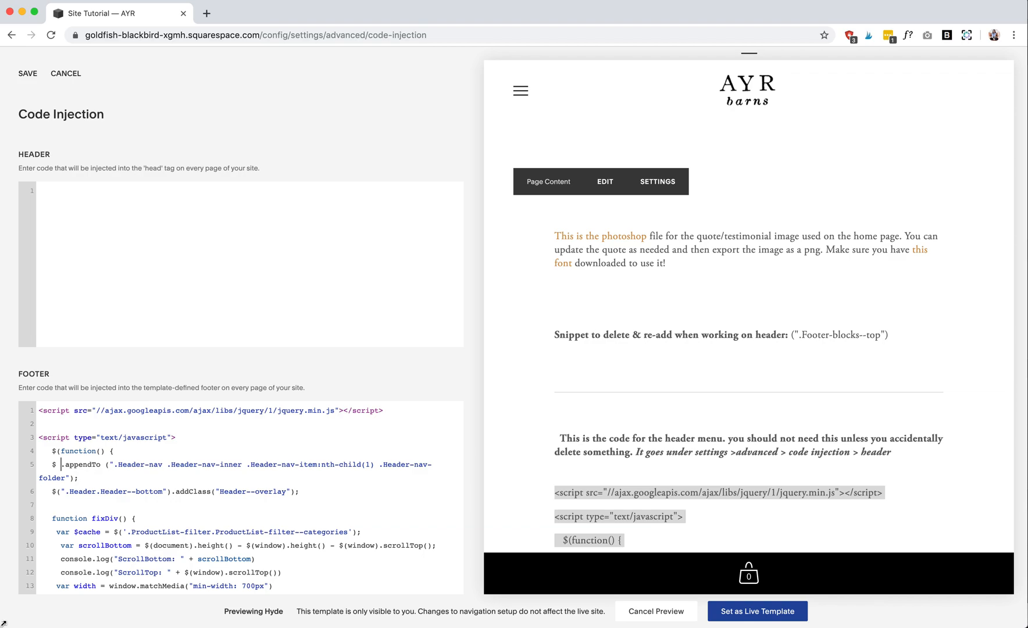
key("super+z")
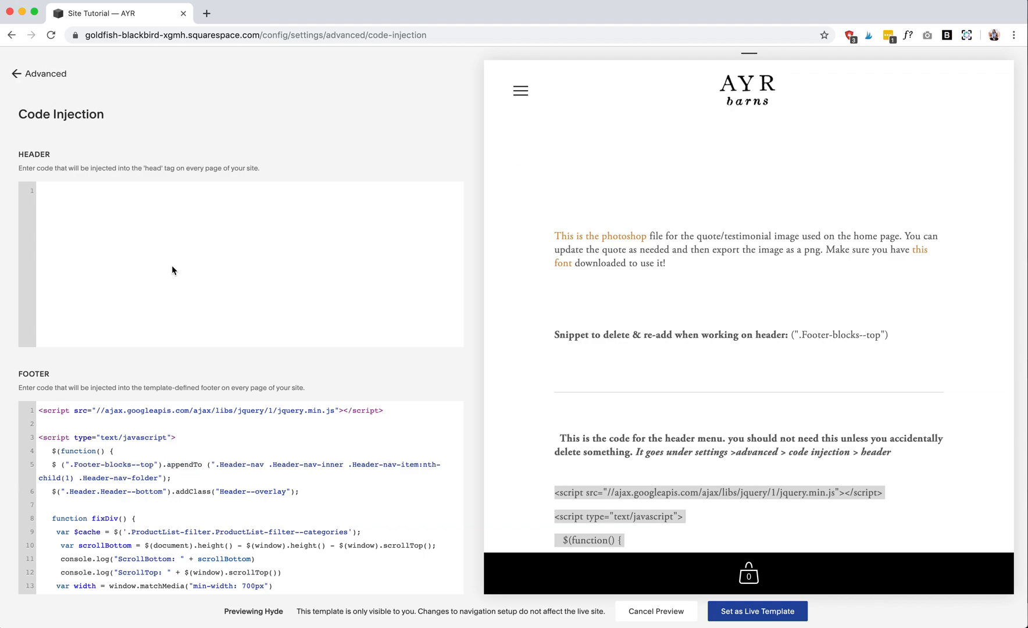
- Return from Code Injection to the Advanced settings and load the Home page in the site preview
left_click(40, 74)
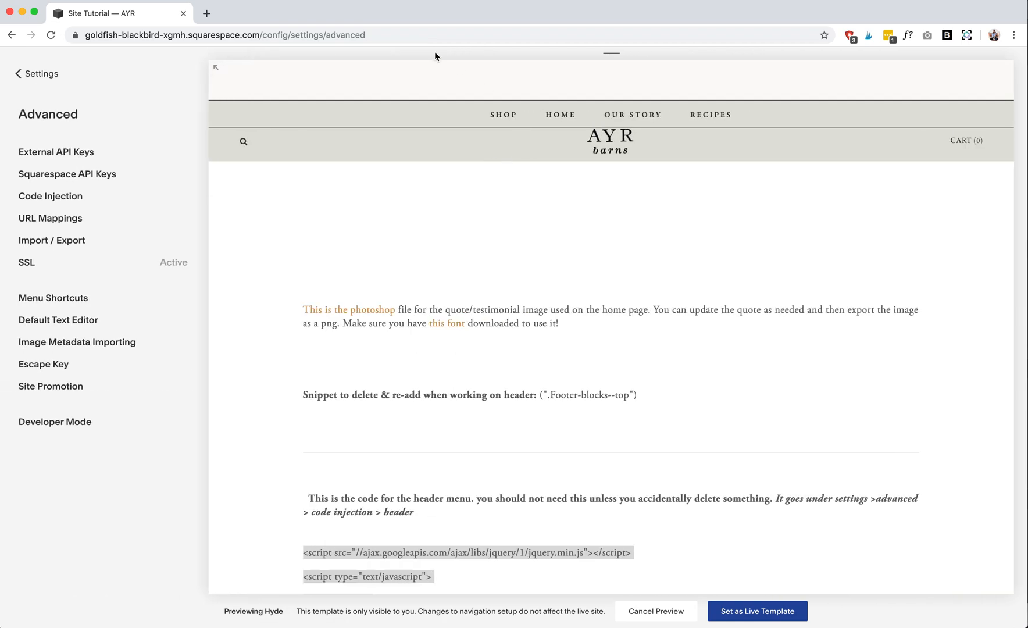
left_click(564, 117)
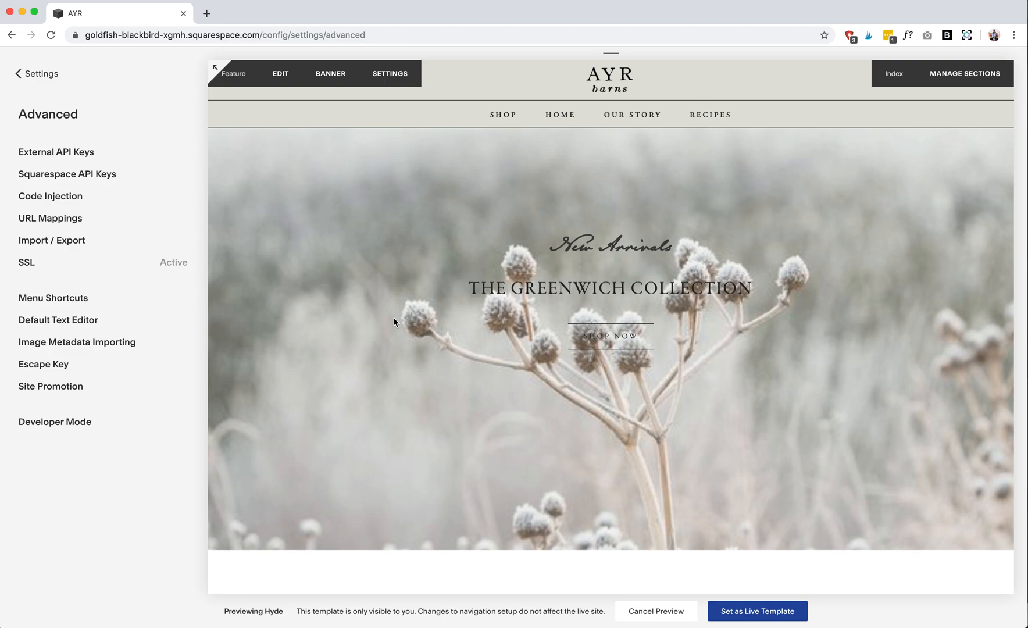
- Review the Home page preview down to the gallery section and return from the Advanced settings to the main site menu
scroll(394, 322, "down", 10)
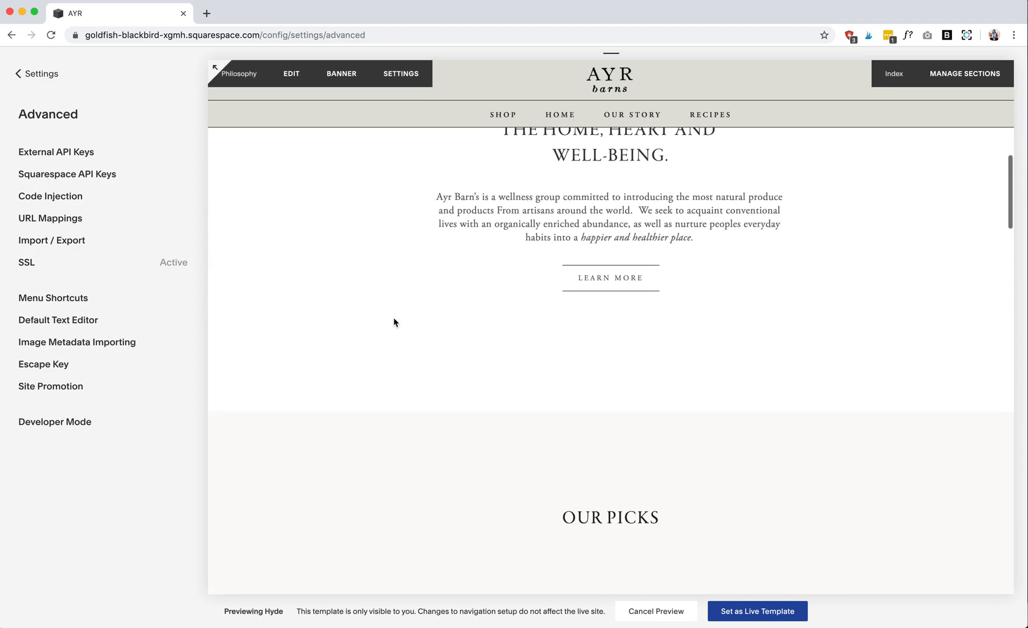
scroll(394, 322, "down", 5)
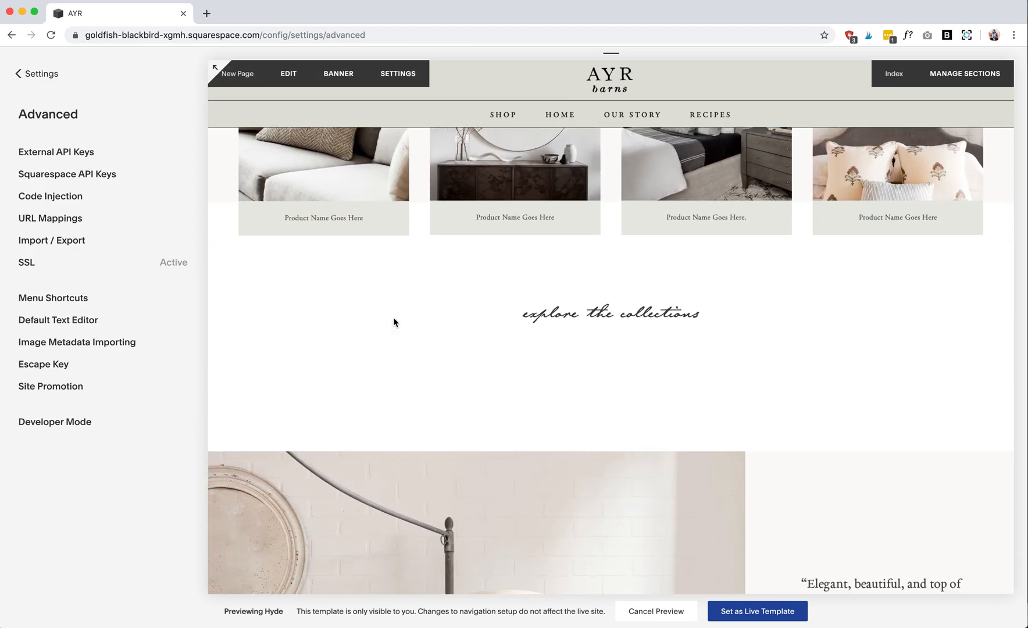
scroll(394, 322, "down", 10)
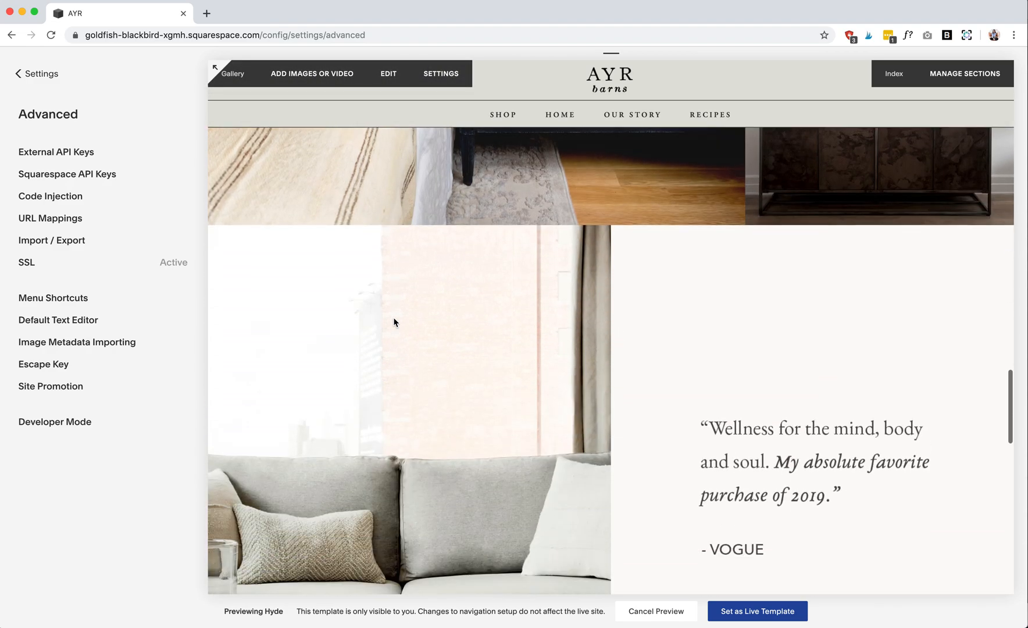
left_click(34, 74)
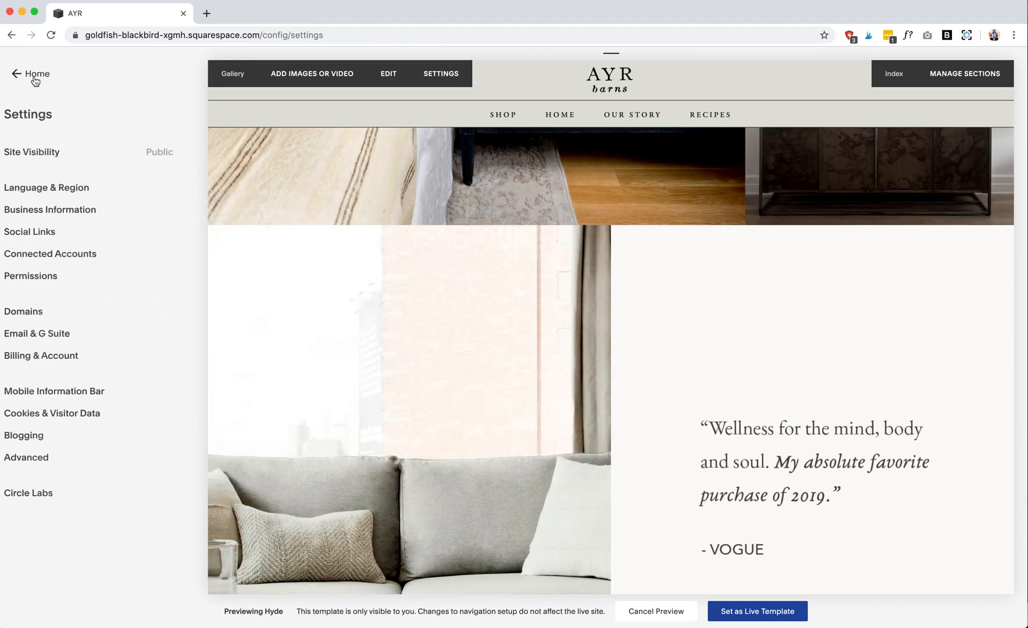
left_click(34, 80)
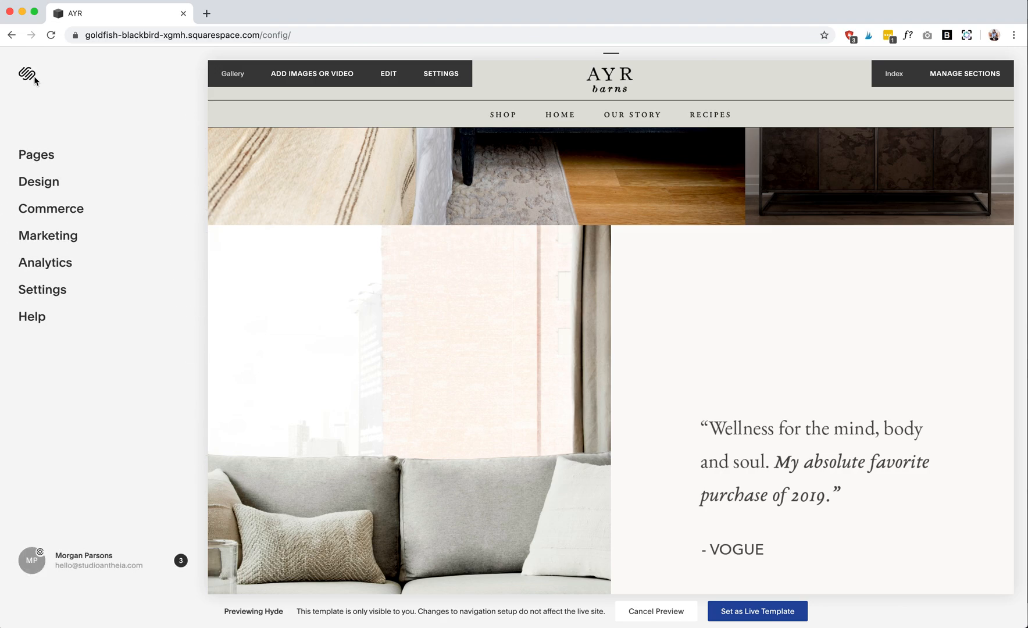
- Open the Site Styles under Design and examine the site, header, main and index style options
left_click(58, 182)
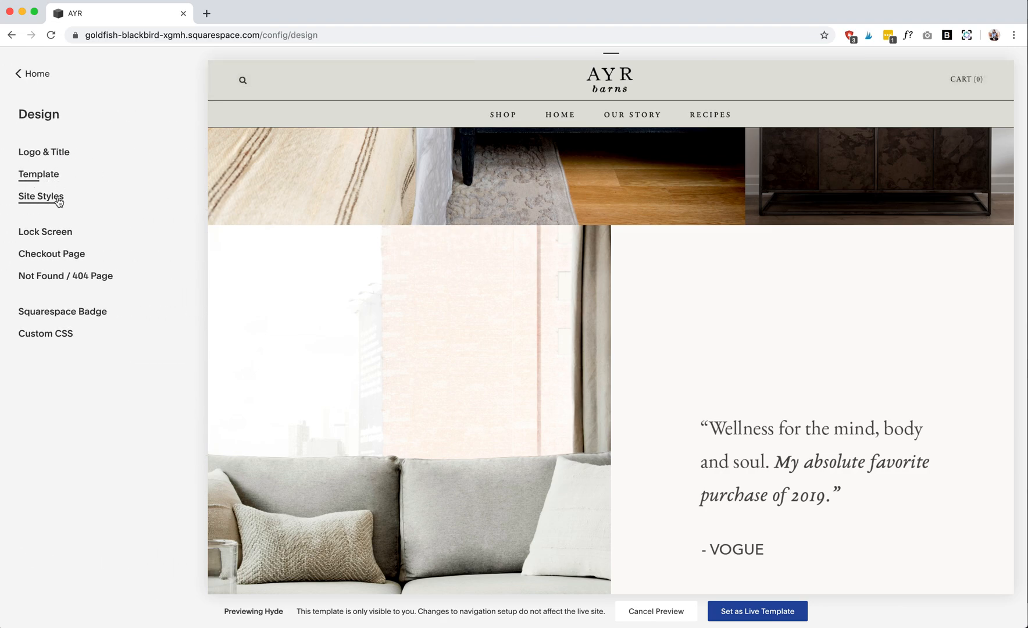
left_click(41, 196)
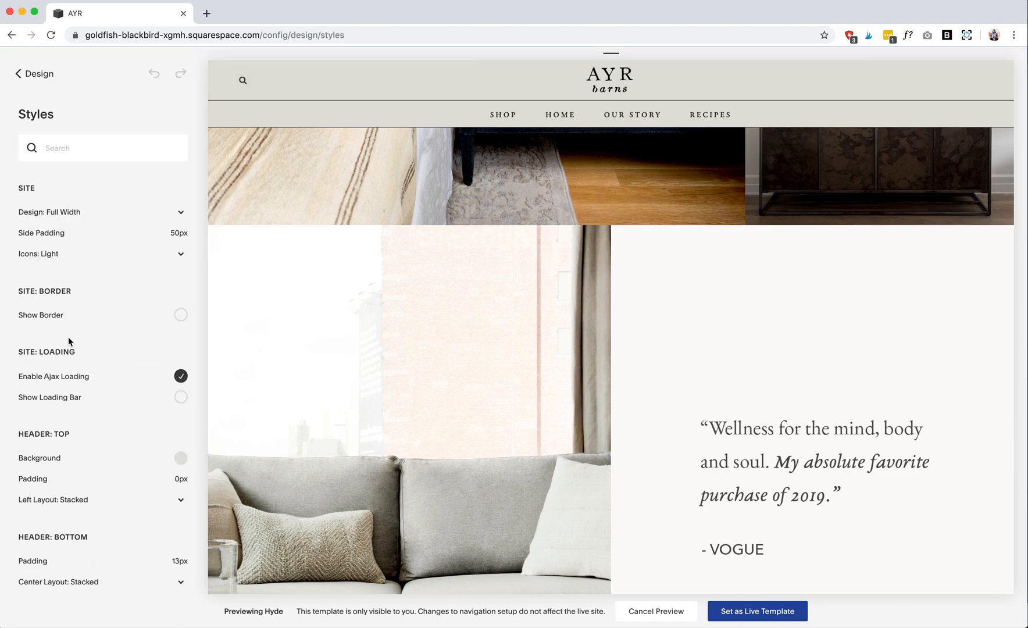
scroll(69, 352, "down", 1)
scroll(69, 357, "down", 1)
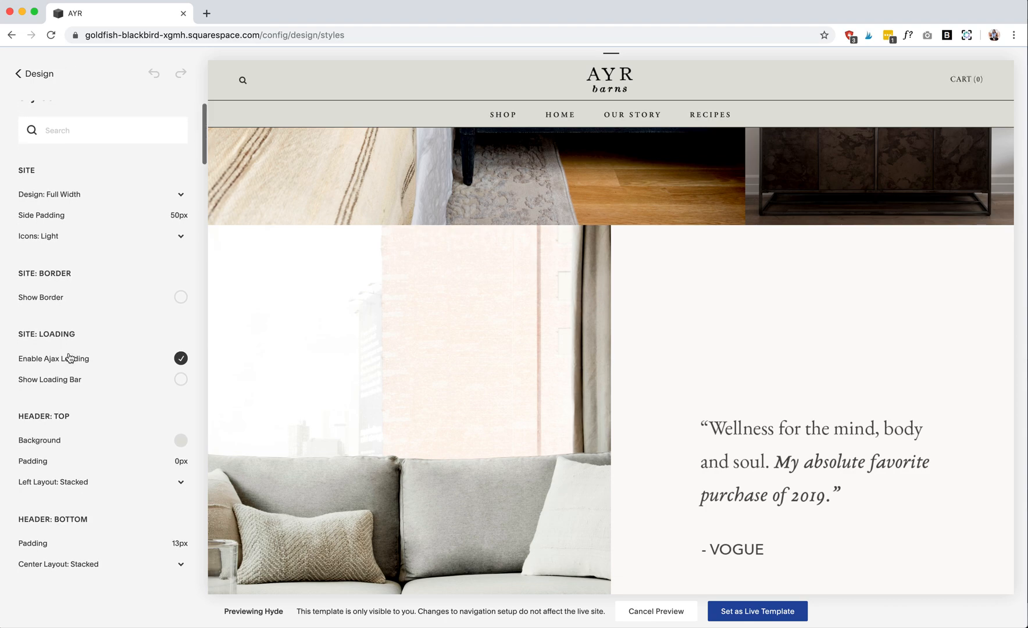
scroll(69, 357, "down", 1)
scroll(68, 356, "up", 3)
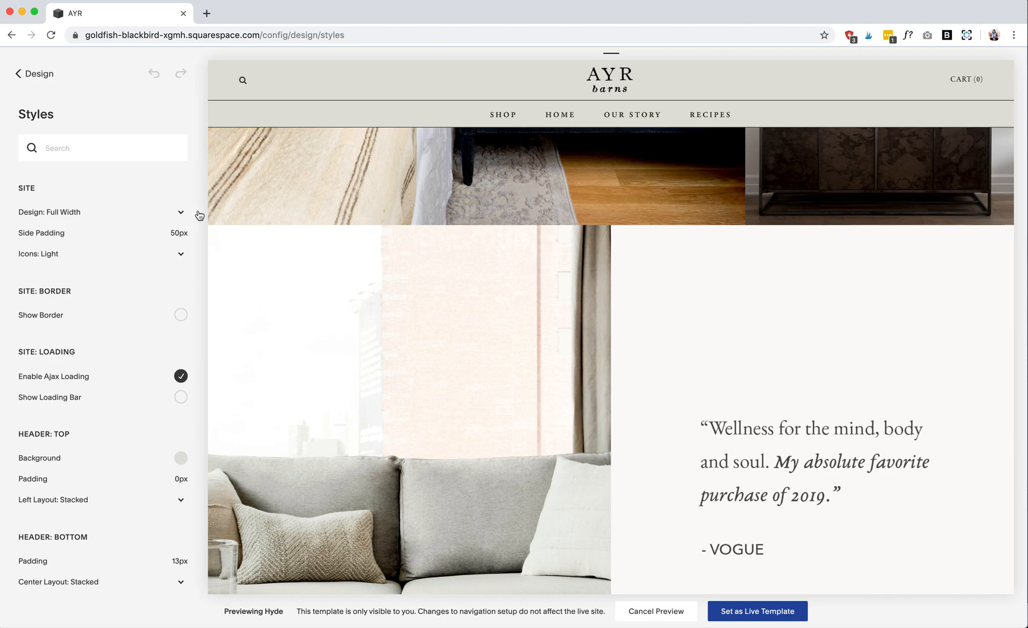
scroll(167, 301, "down", 10)
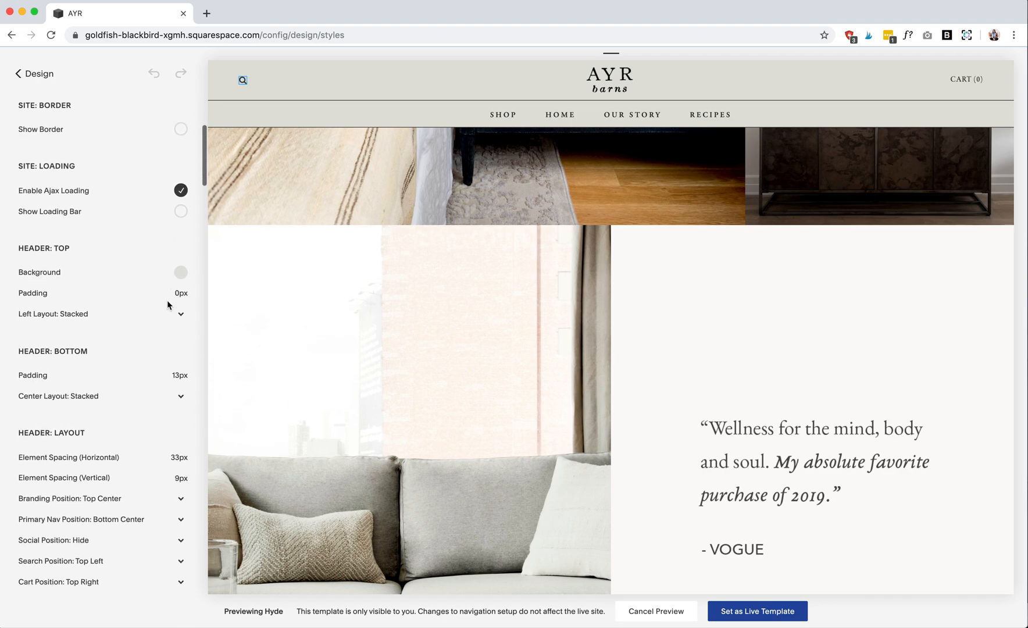
scroll(166, 300, "down", 8)
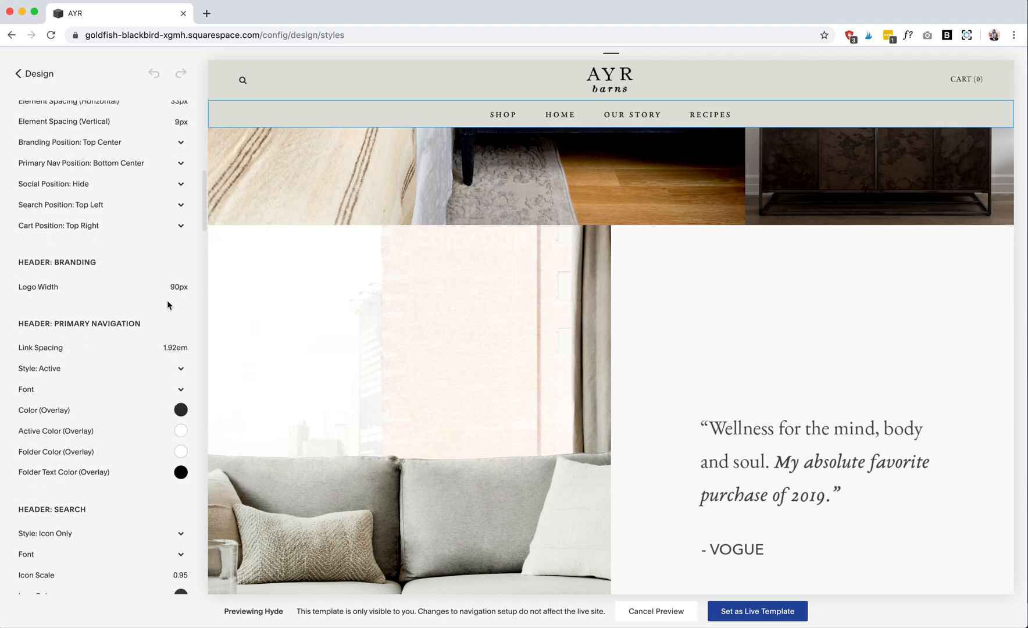
scroll(167, 305, "down", 6)
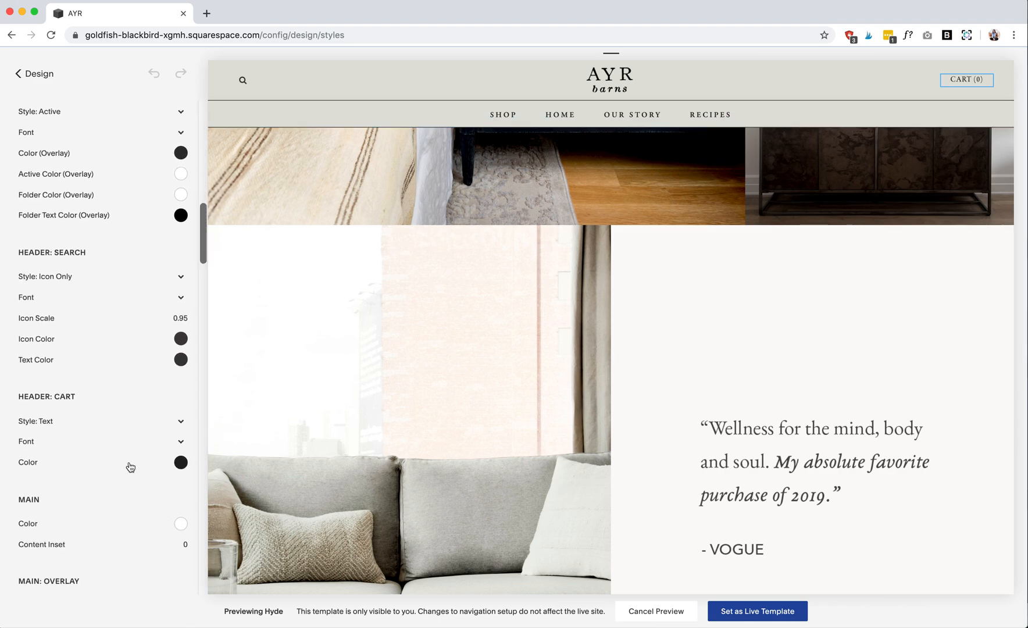
scroll(129, 466, "down", 10)
scroll(130, 467, "down", 9)
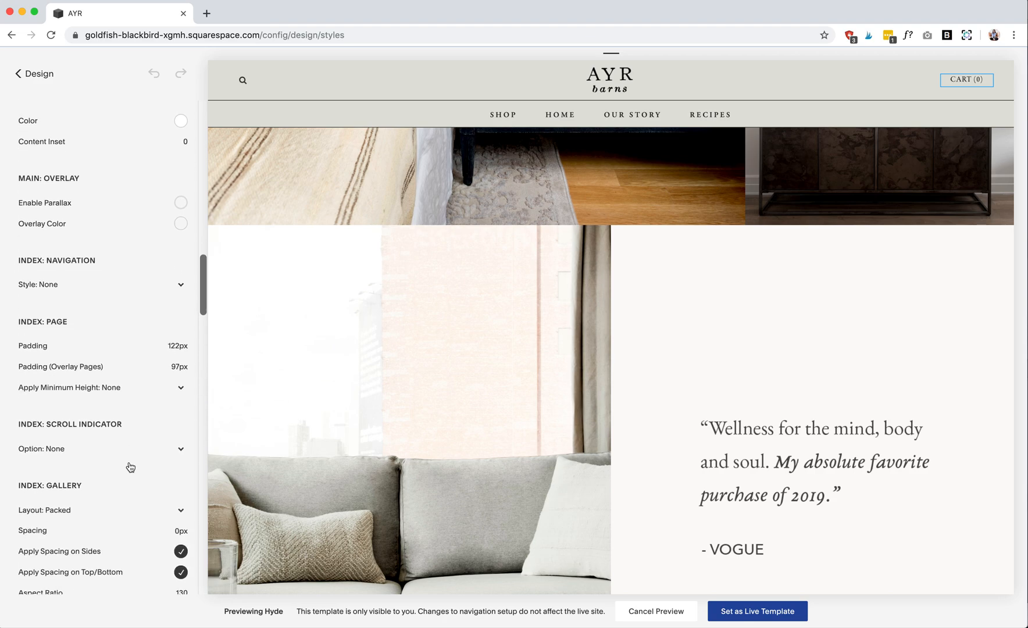
scroll(129, 466, "down", 15)
scroll(129, 465, "up", 20)
scroll(131, 467, "up", 16)
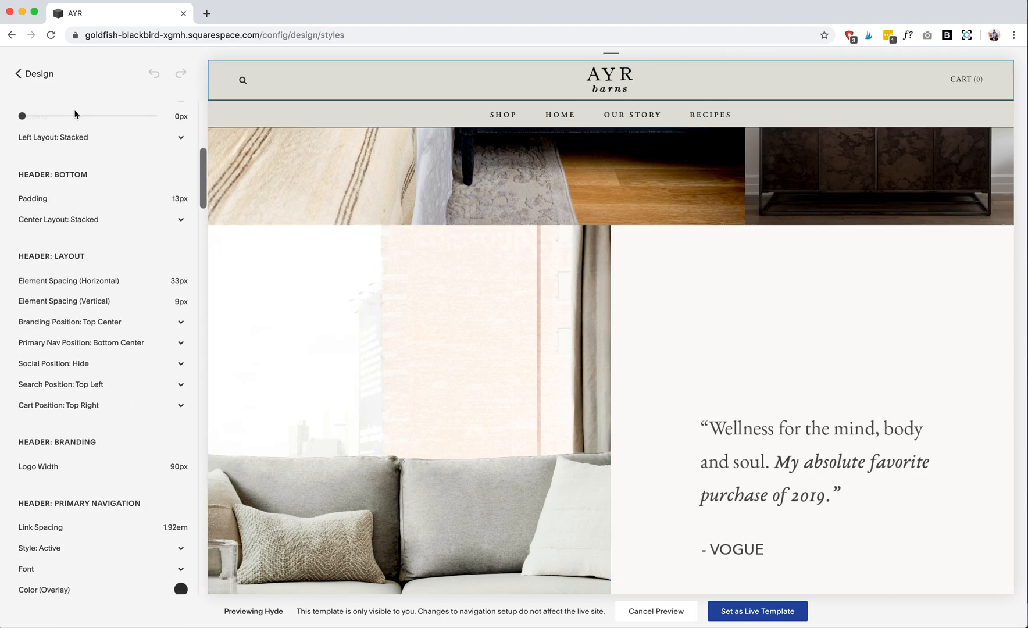
- Go back to Design, open the Custom CSS and examine its link, newsletter button, header and mega menu rules
left_click(36, 73)
left_click(68, 335)
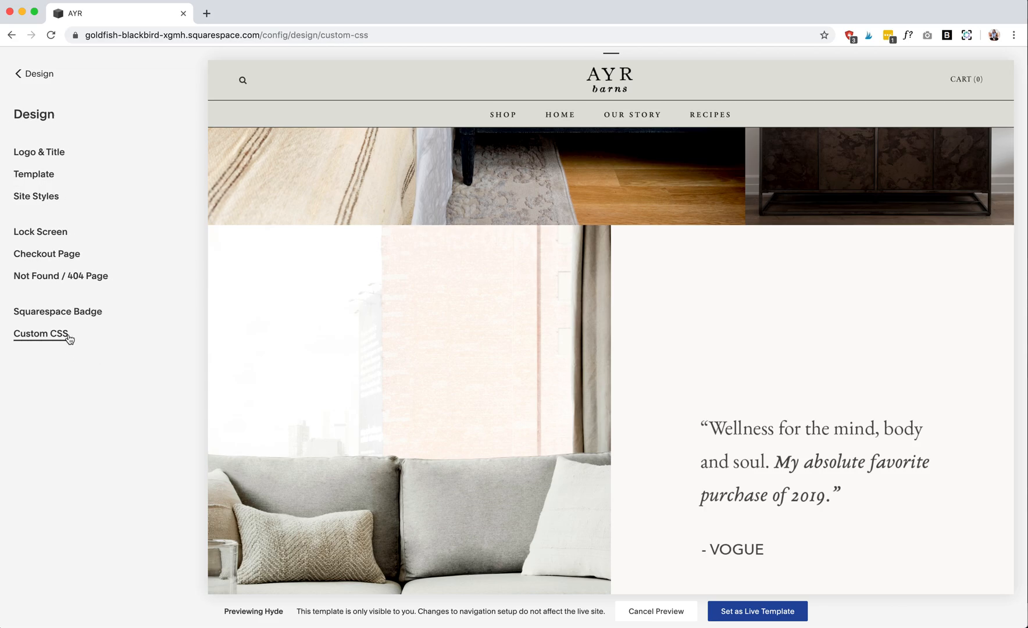
scroll(98, 424, "down", 20)
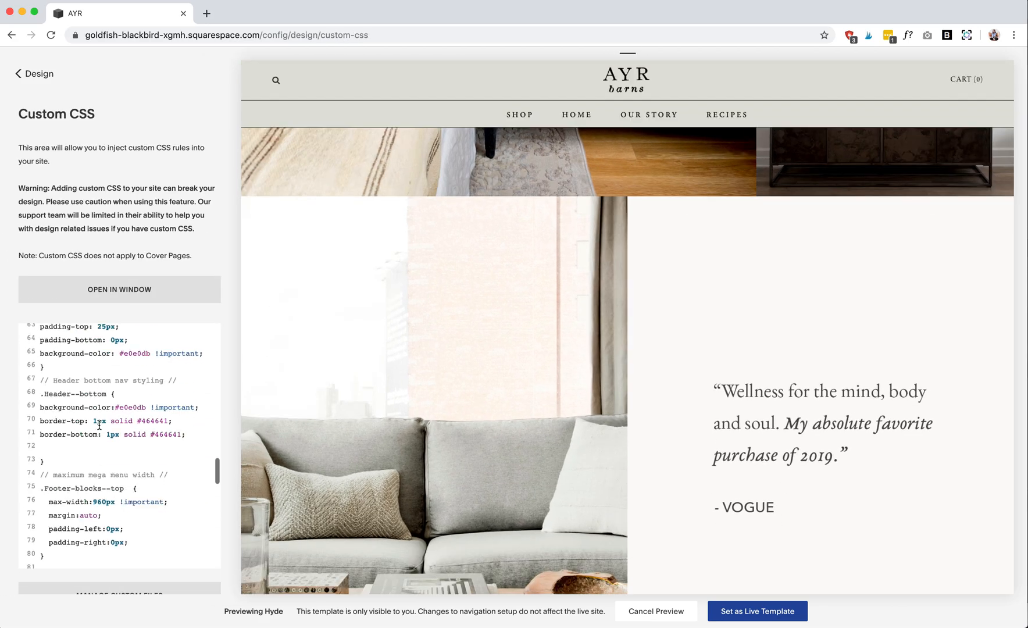
scroll(99, 425, "up", 20)
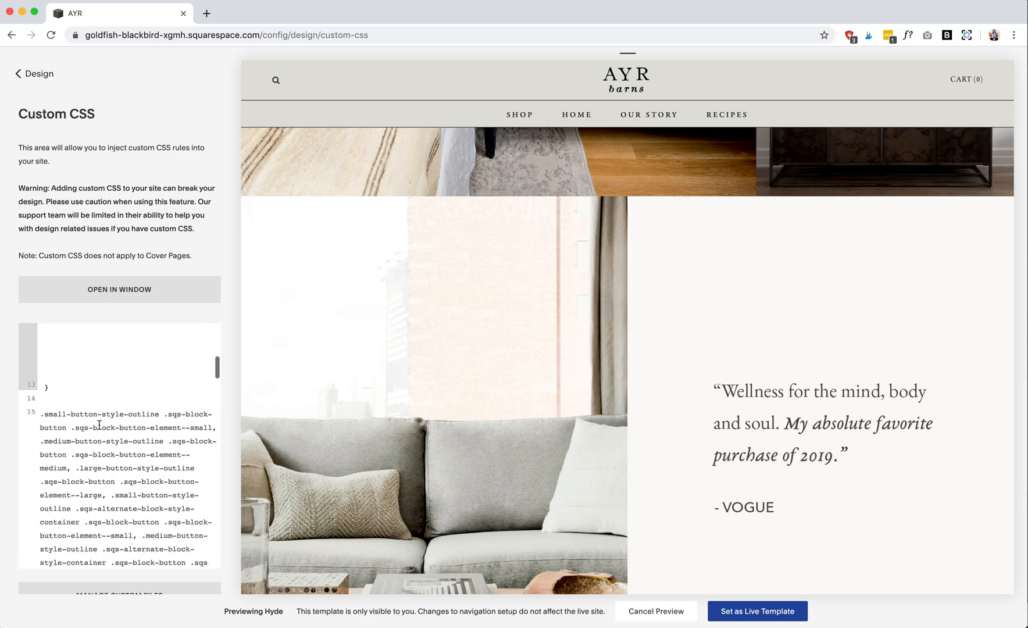
scroll(725, 172, "up", 5)
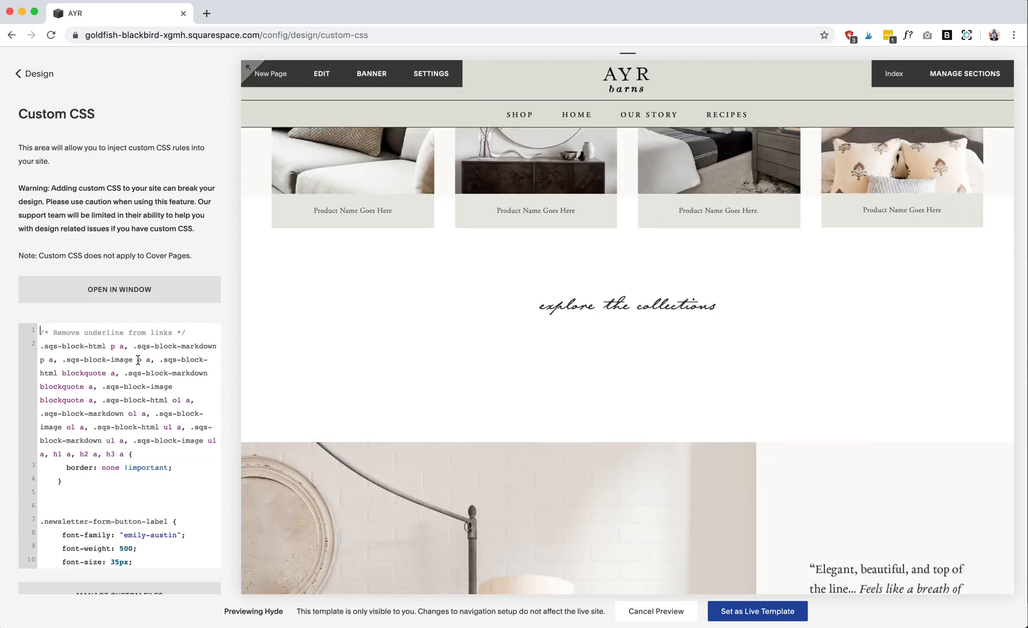
scroll(139, 509, "down", 6)
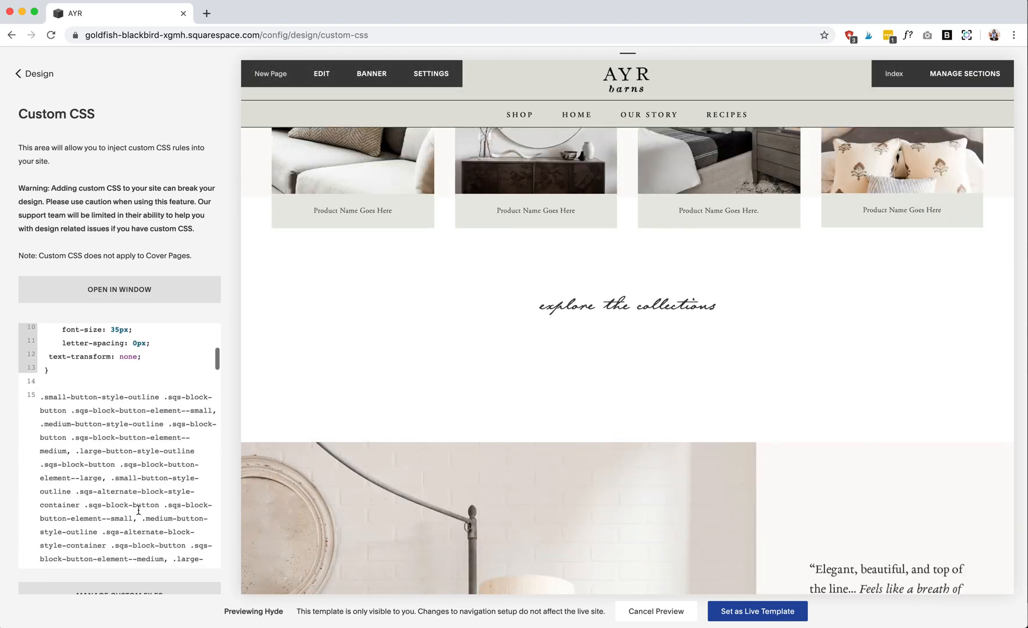
scroll(139, 510, "down", 5)
scroll(138, 509, "up", 15)
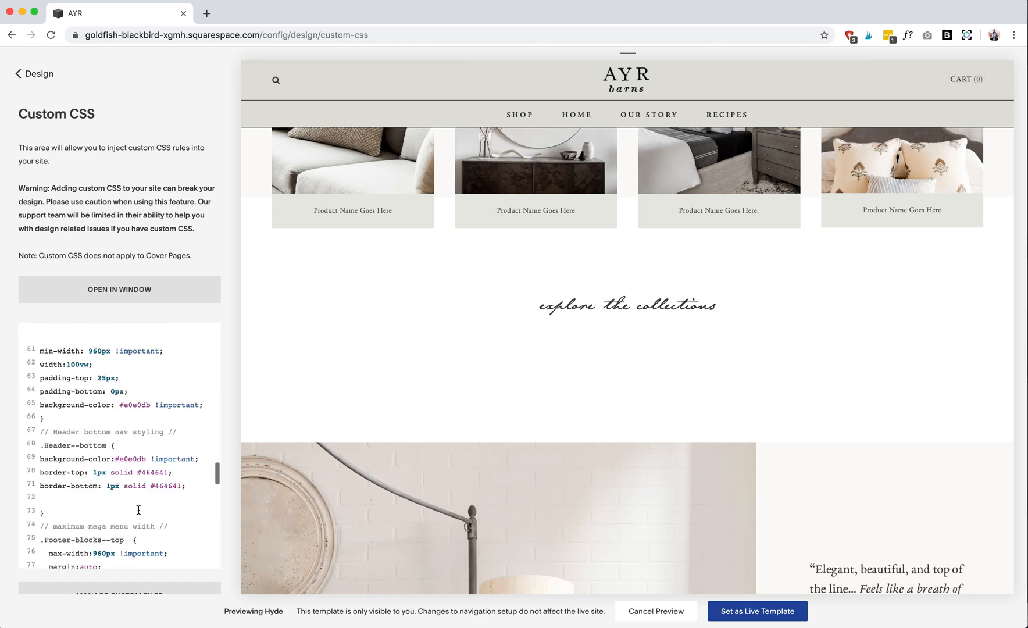
- Leave the Custom CSS and view the Home page at full width, back up to the New Arrivals banner
left_click(49, 75)
left_click(47, 75)
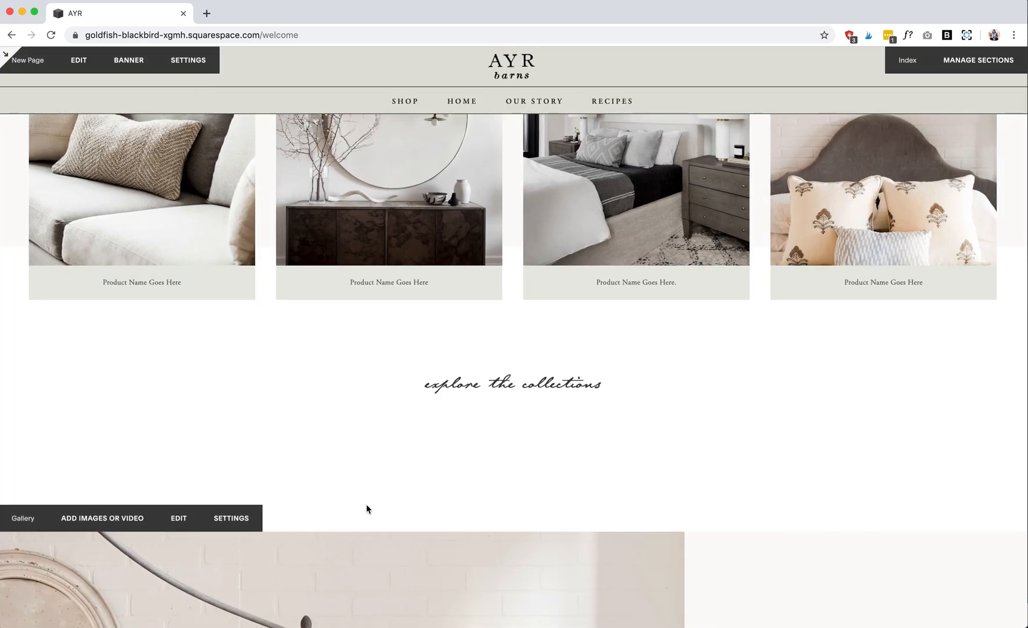
scroll(366, 508, "up", 5)
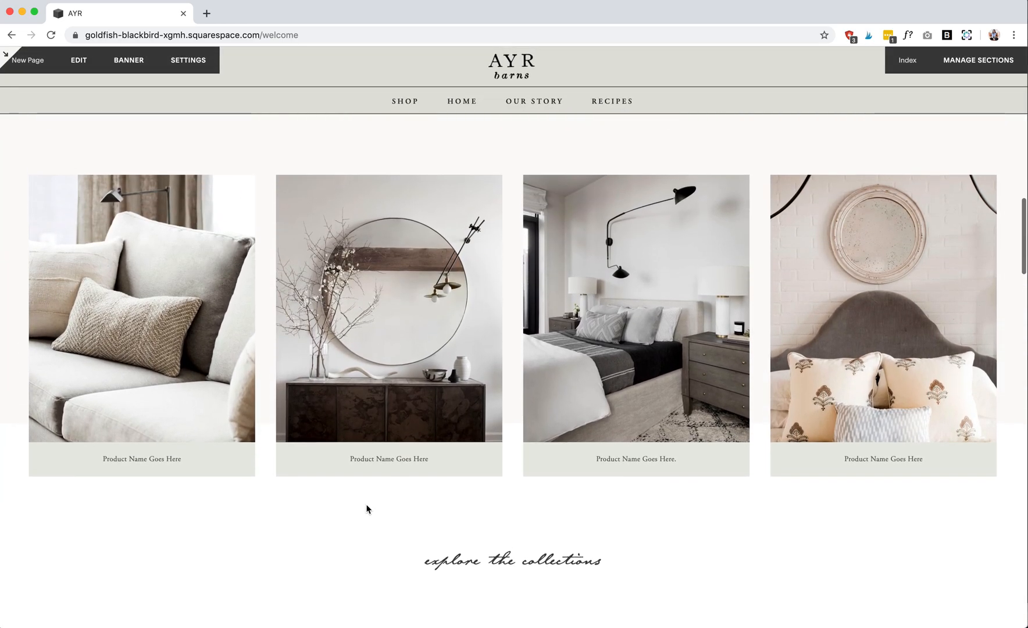
scroll(366, 509, "up", 2)
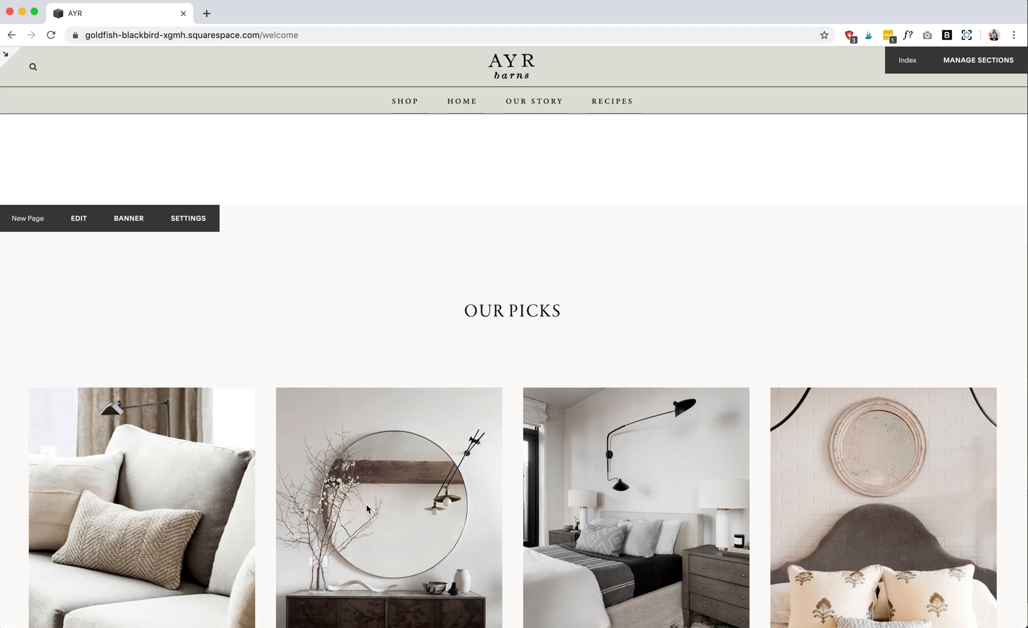
mouse_move(403, 105)
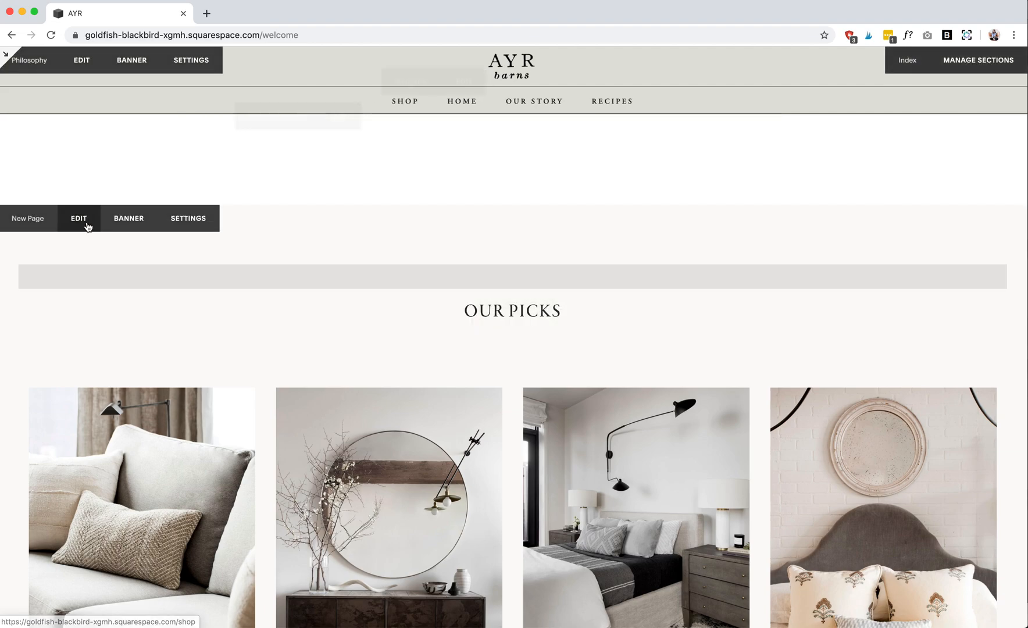
scroll(115, 233, "up", 10)
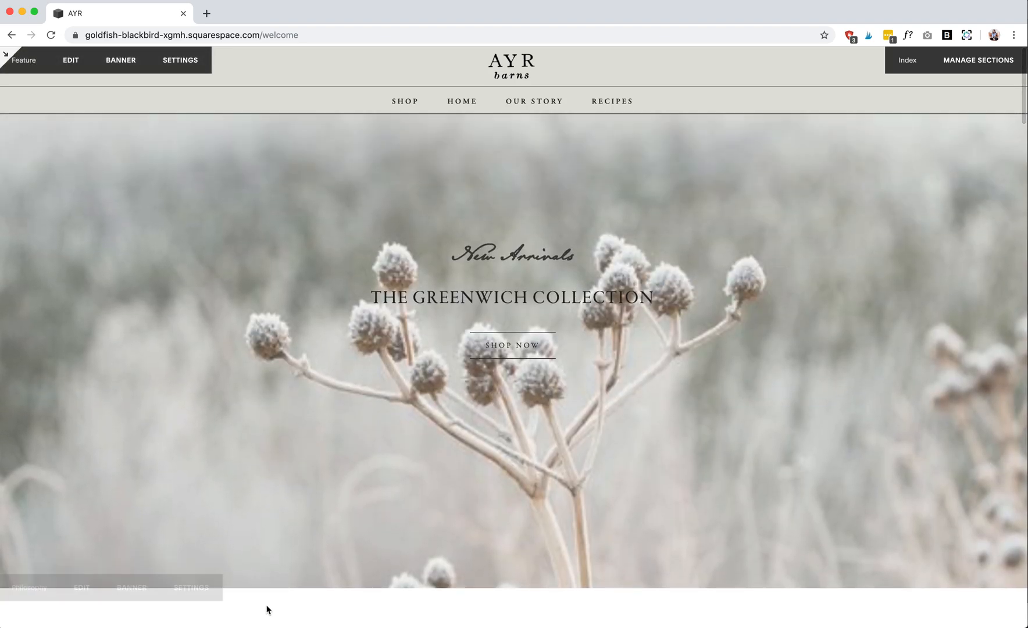
mouse_move(368, 604)
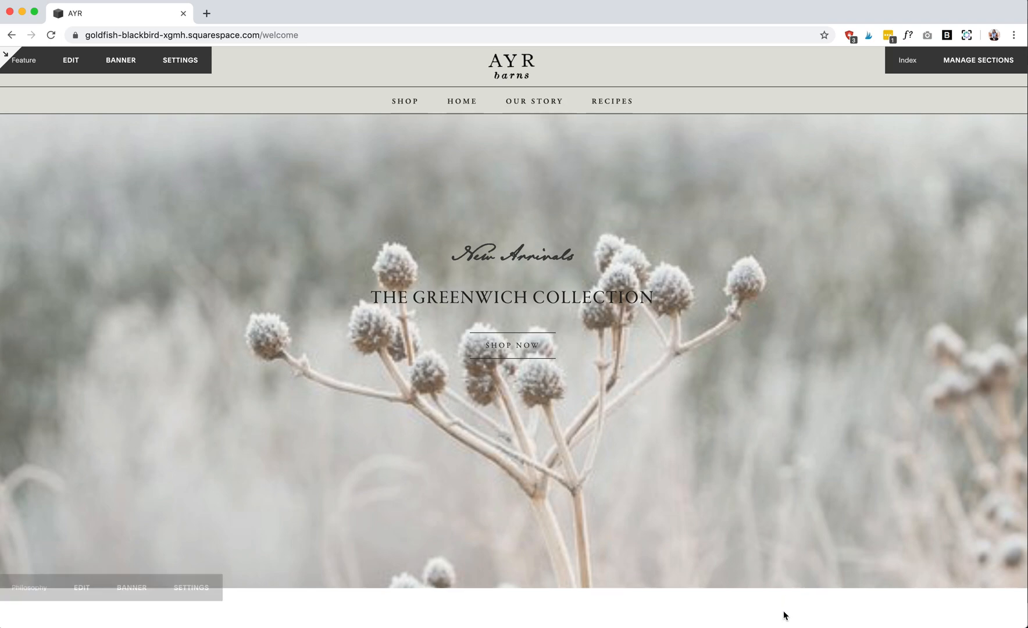
right_click(762, 610)
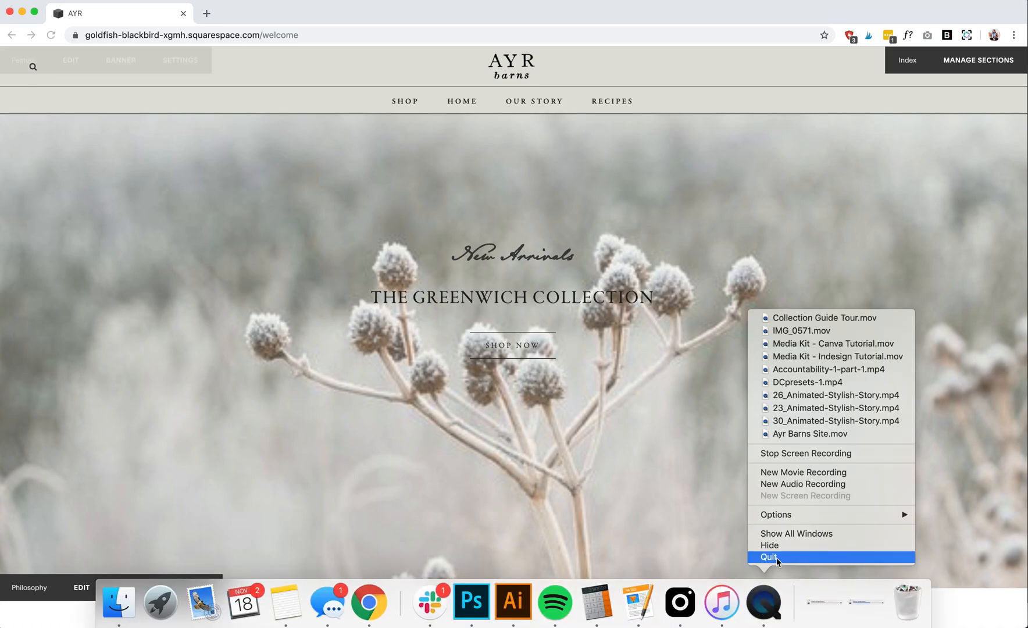